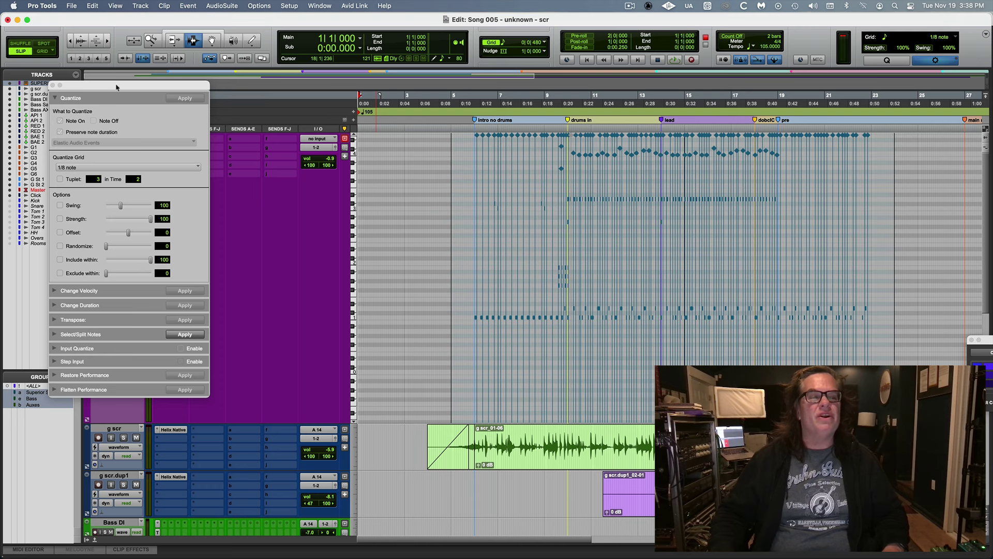
- Move the Quantize window out of the way and check the drum part around bar 9
left_click_drag(118, 86, 167, 228)
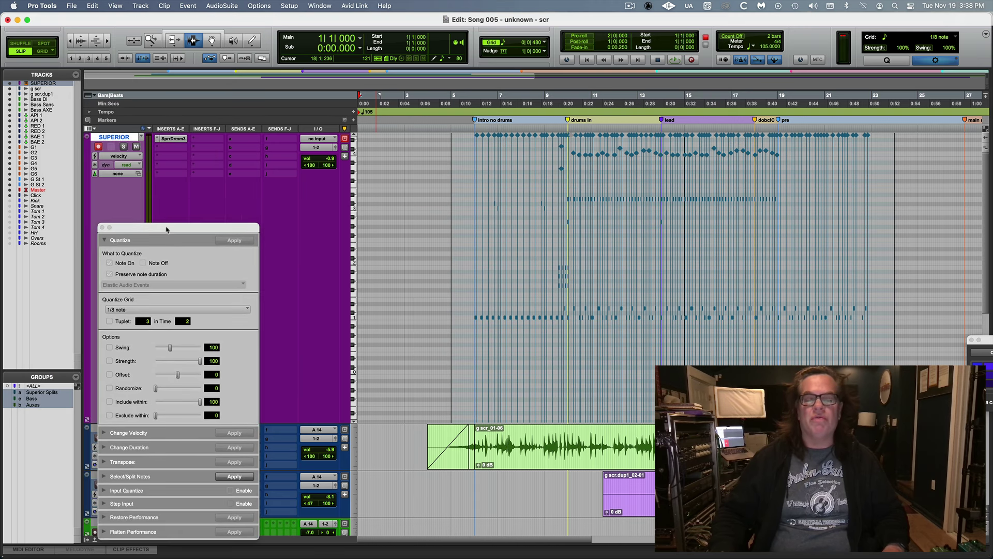
left_click(552, 185)
key("t")
key("t")
key("t")
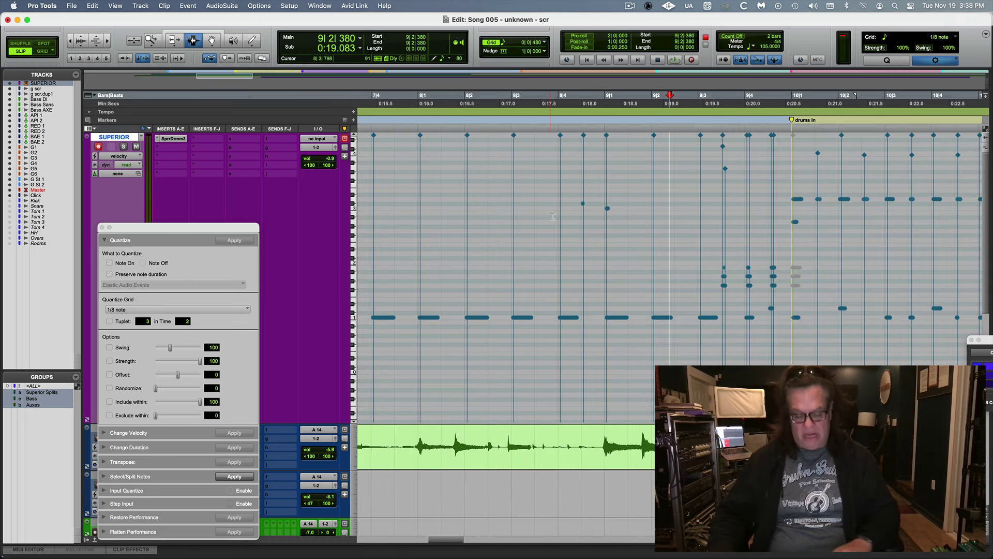
key("r")
key("r")
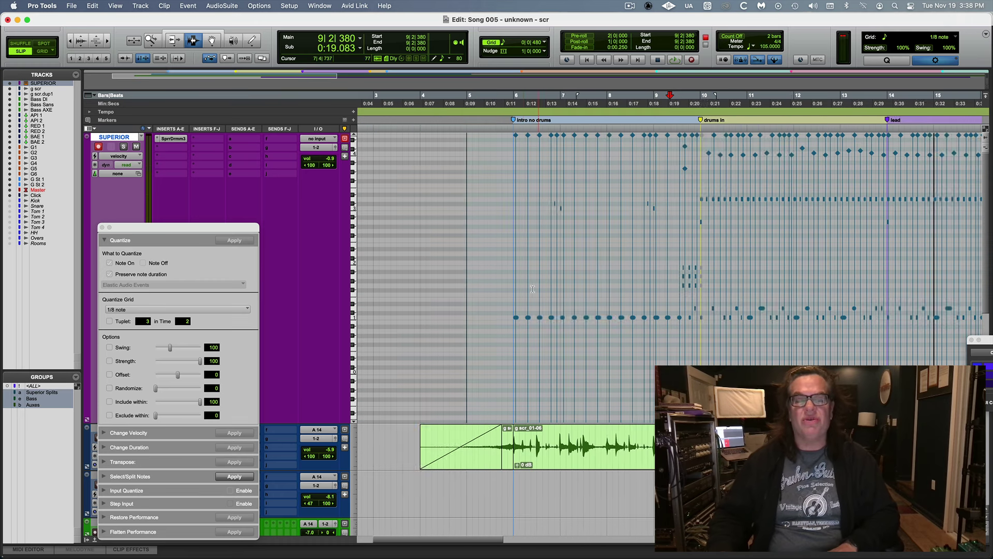
- Play the drums from 3|4|525, then zoom out to the whole arrangement and show the Mix window
left_click(414, 373)
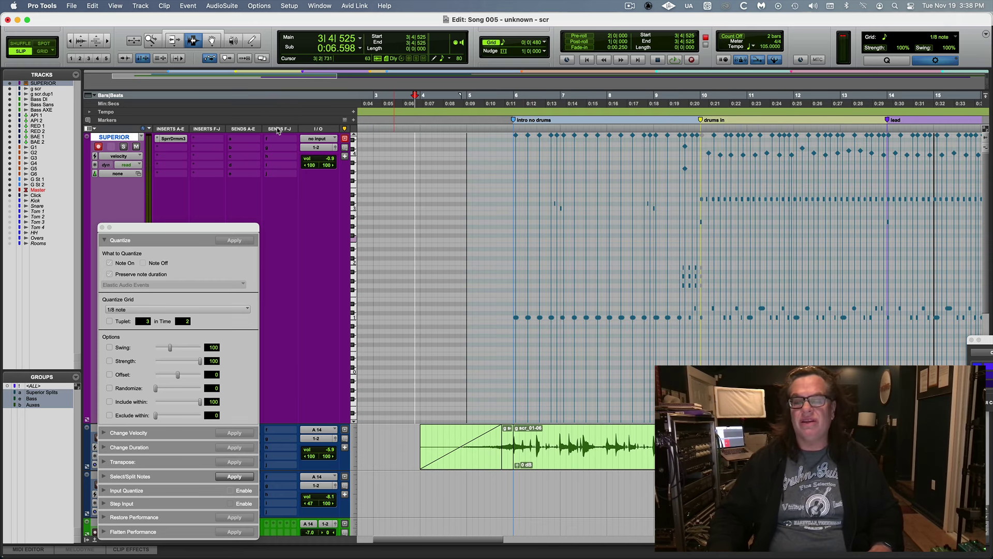
key("space")
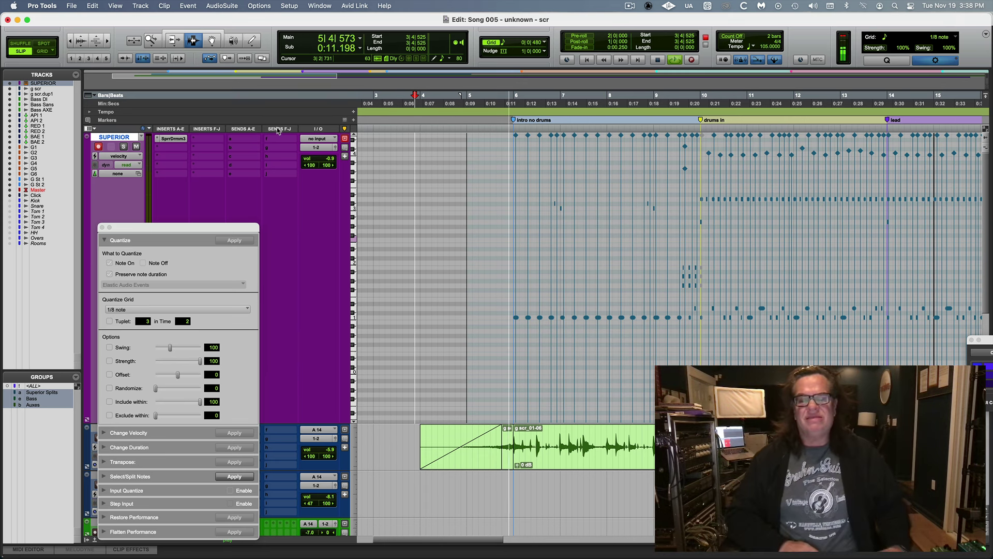
key("r")
key("r")
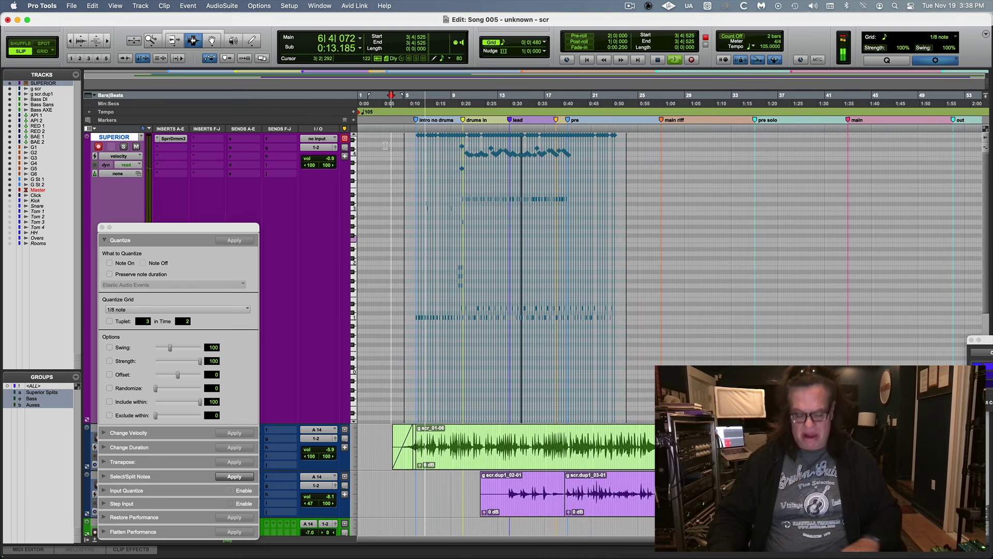
key("super+equal")
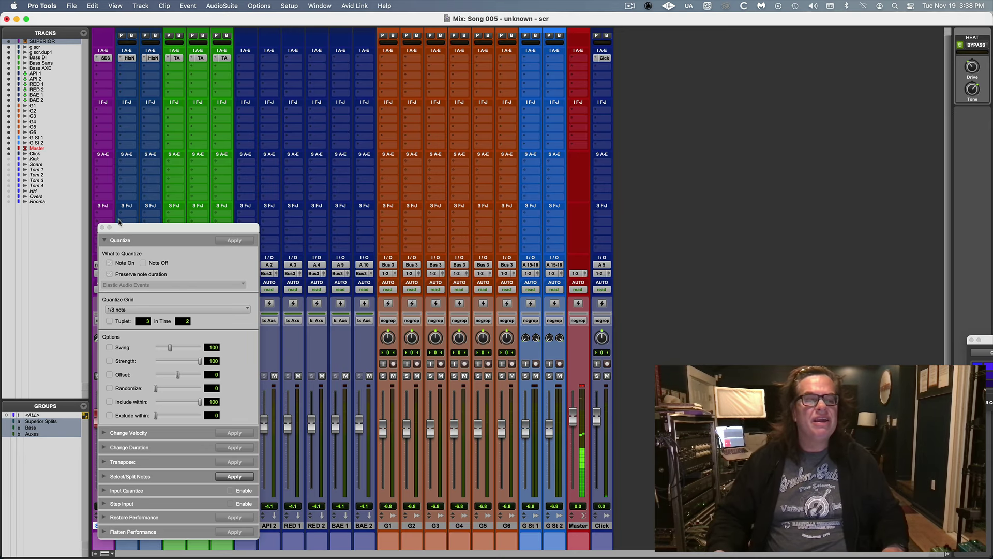
- Pull the g scr and gscr1 guitar faders down to about -6.8 and -8.4 dB
left_click_drag(122, 228, 614, 223)
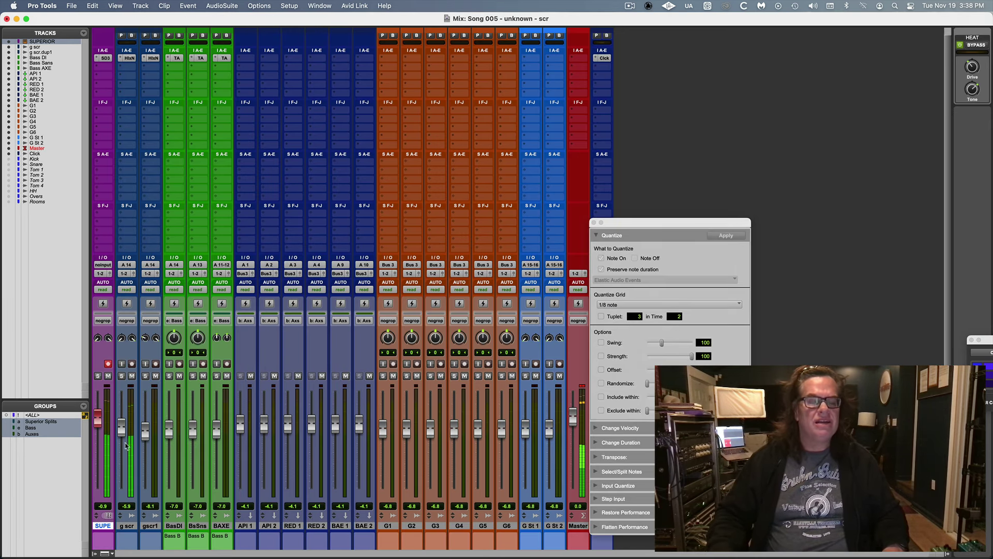
mouse_move(122, 431)
left_mouse_down()
mouse_move(138, 435)
mouse_move(122, 432)
left_mouse_up()
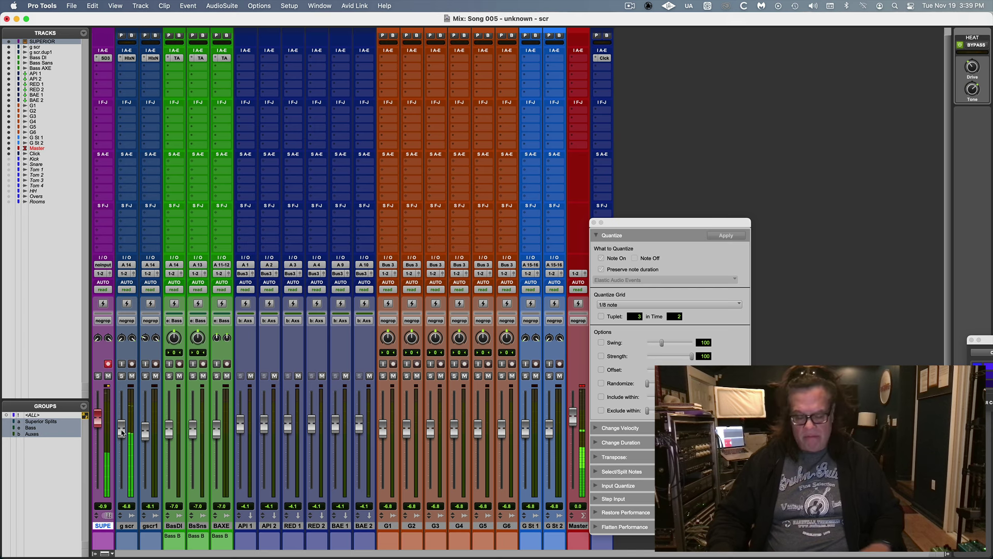
key("super+equal")
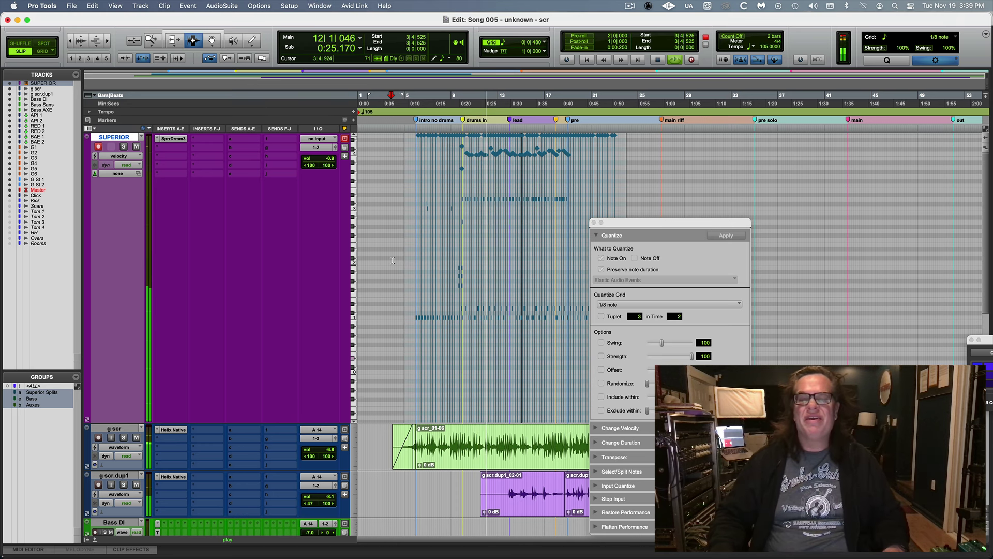
left_click_drag(688, 228, 21, 248)
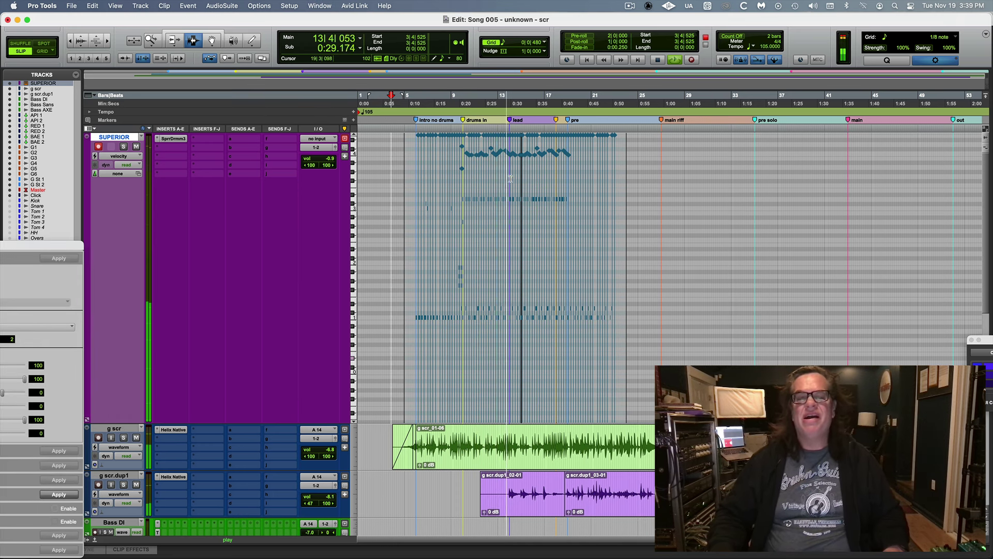
key("super+equal")
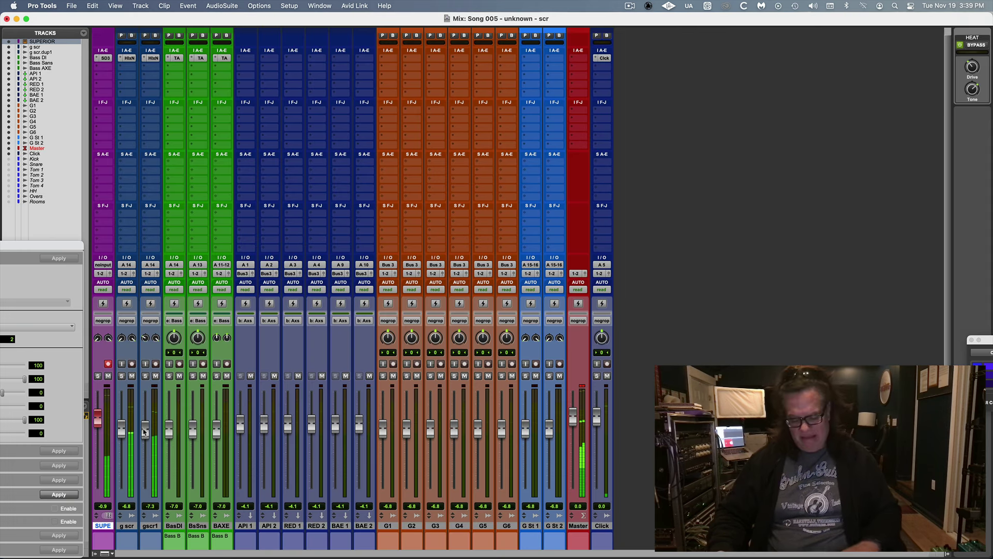
key("super+equal")
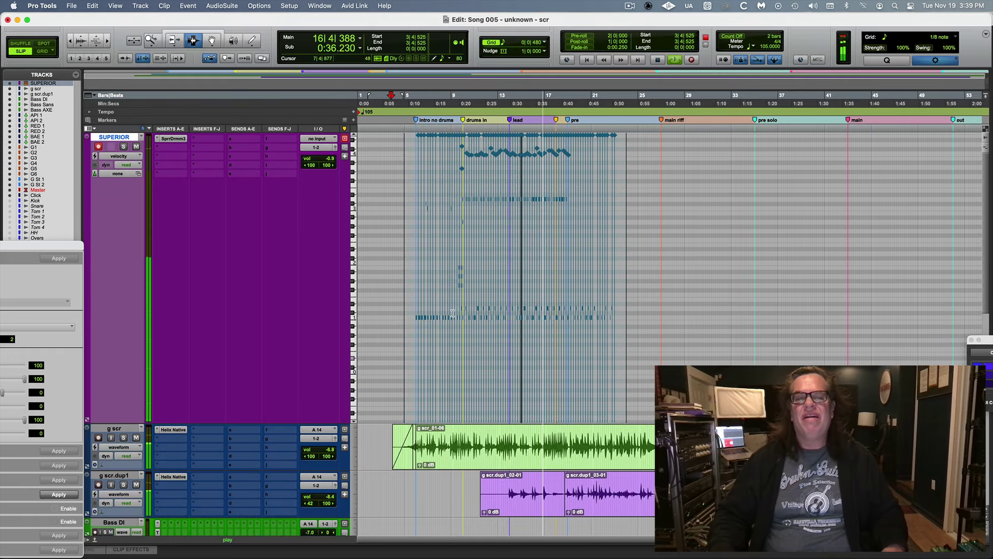
- Play the drum part from bar 17 through the lead section, stop, and return to the session start
left_click(552, 218)
key("super+bracketright")
key("super+bracketright")
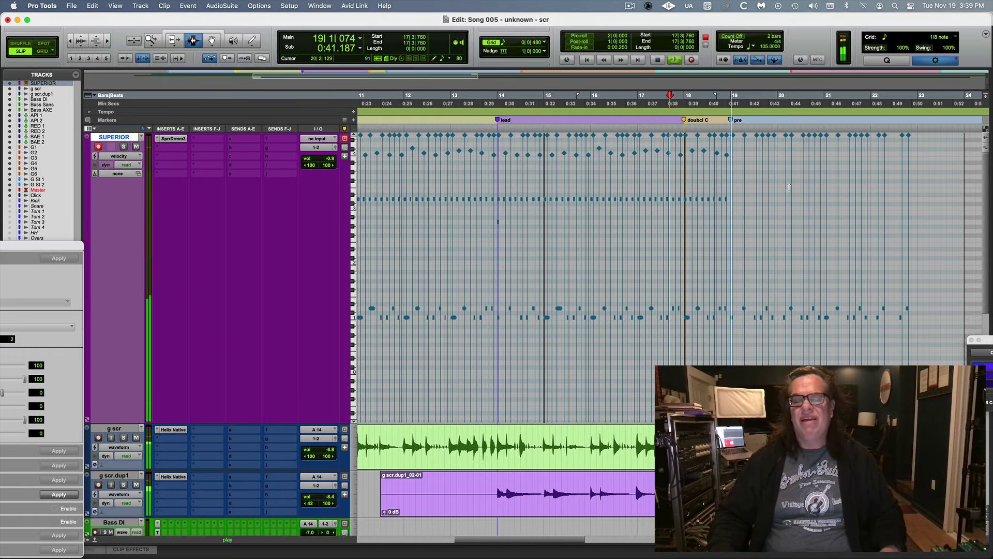
key("space")
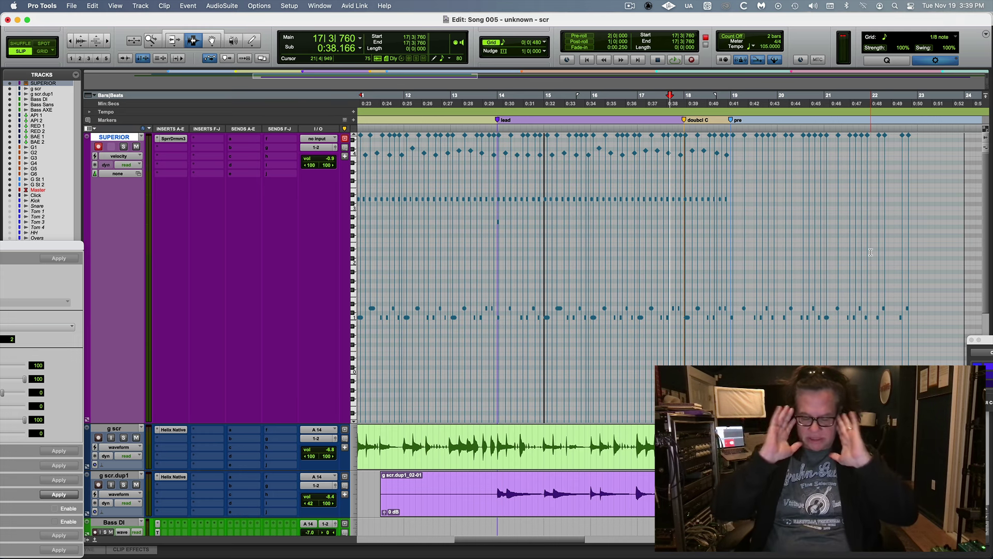
key("Return")
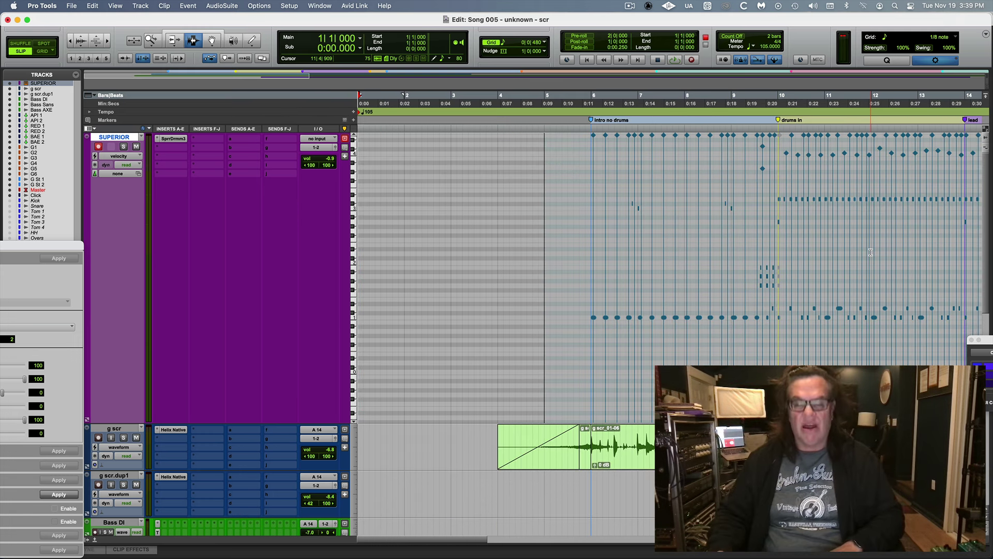
- Delete bars 11–12 (11|1|200 to 12|4|498) from the g scr.dup1 clip
key("super+bracketleft")
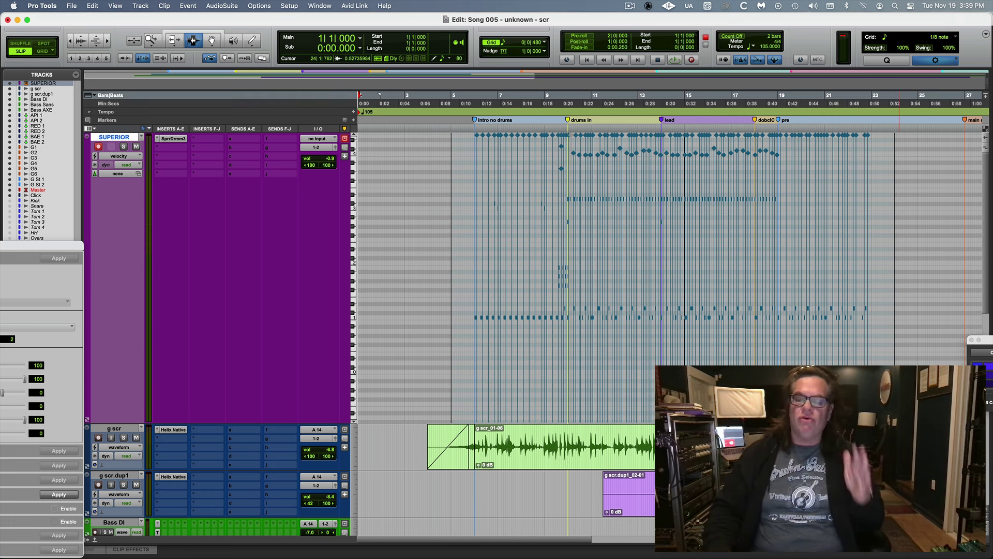
left_click_drag(592, 489, 664, 486)
key("BackSpace")
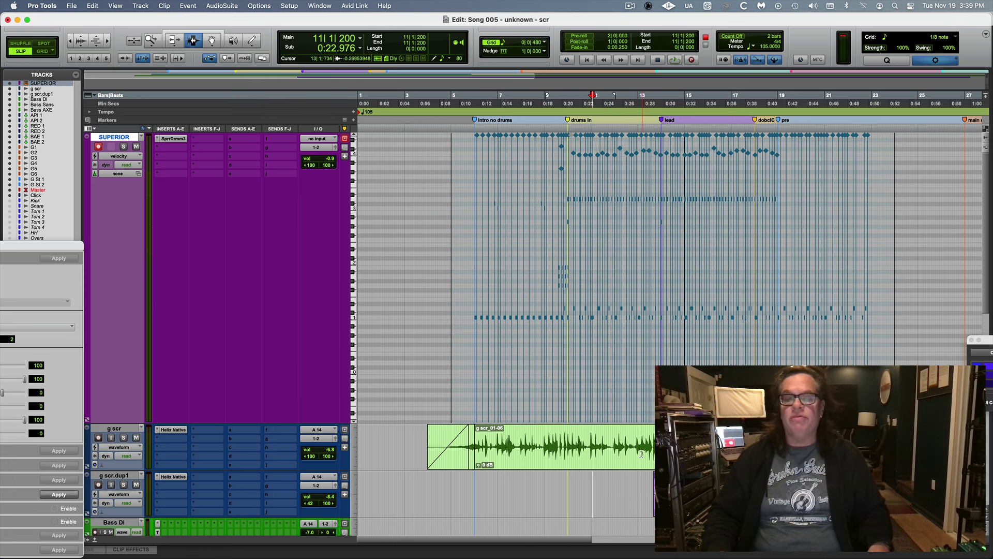
- Solo the g scr track and start playback from near bar 11
left_click(641, 452)
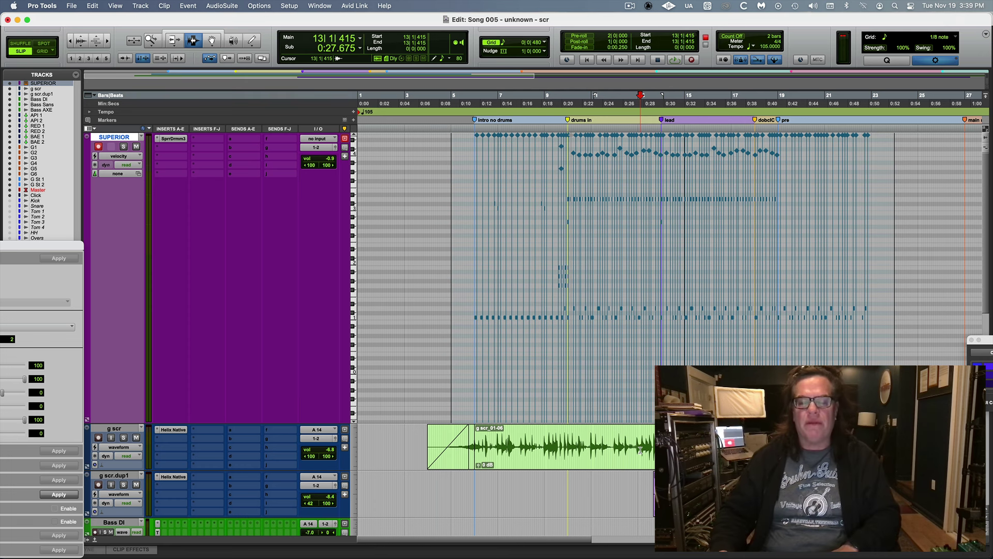
left_click(613, 441)
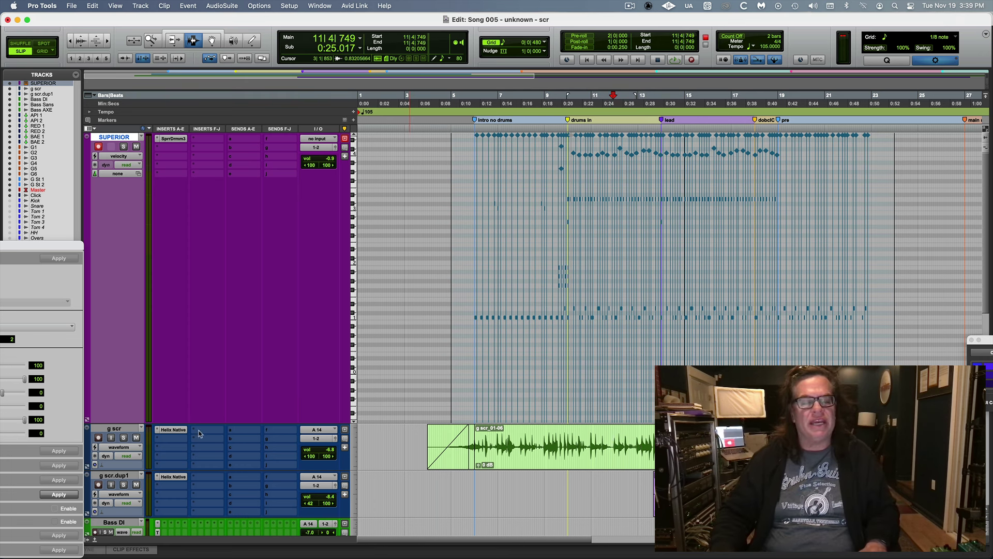
left_click(124, 437)
key("space")
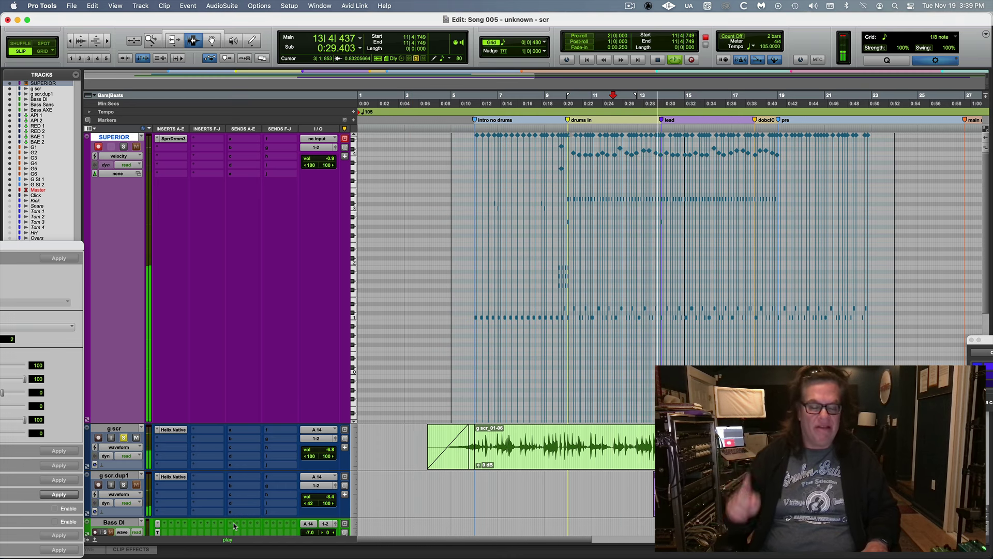
- Solo g scr.dup1 alongside g scr in the Mix window and return to the Edit window
key("super+equal")
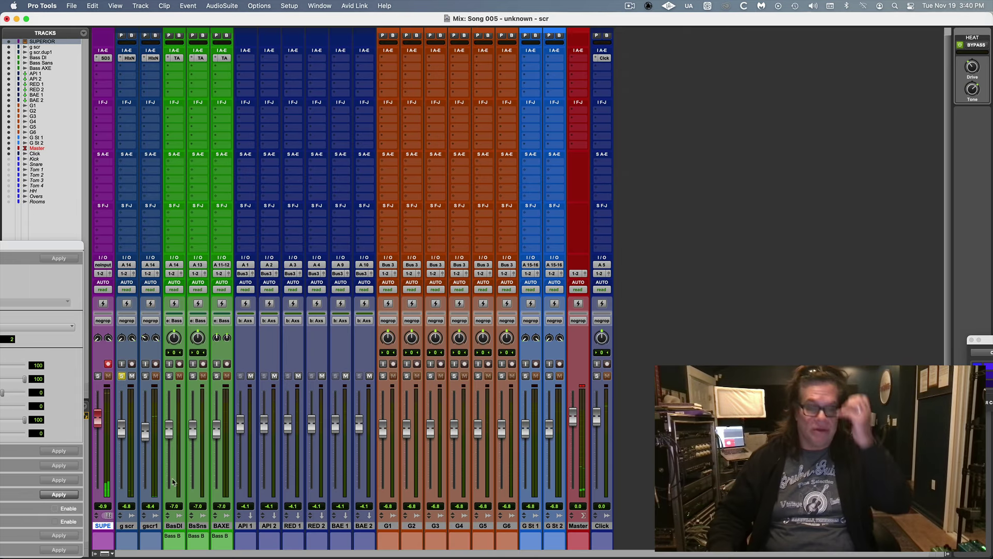
left_click(145, 376)
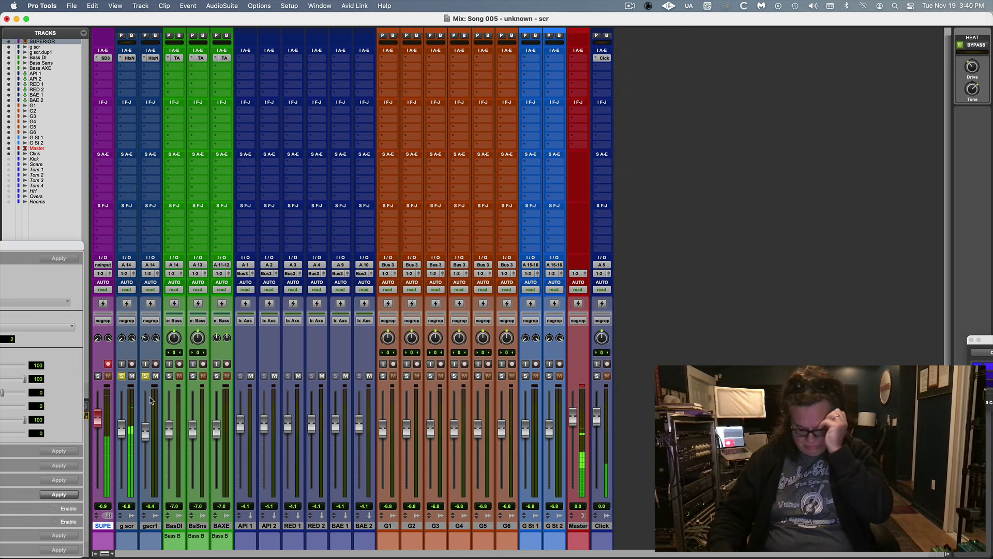
key("super+equal")
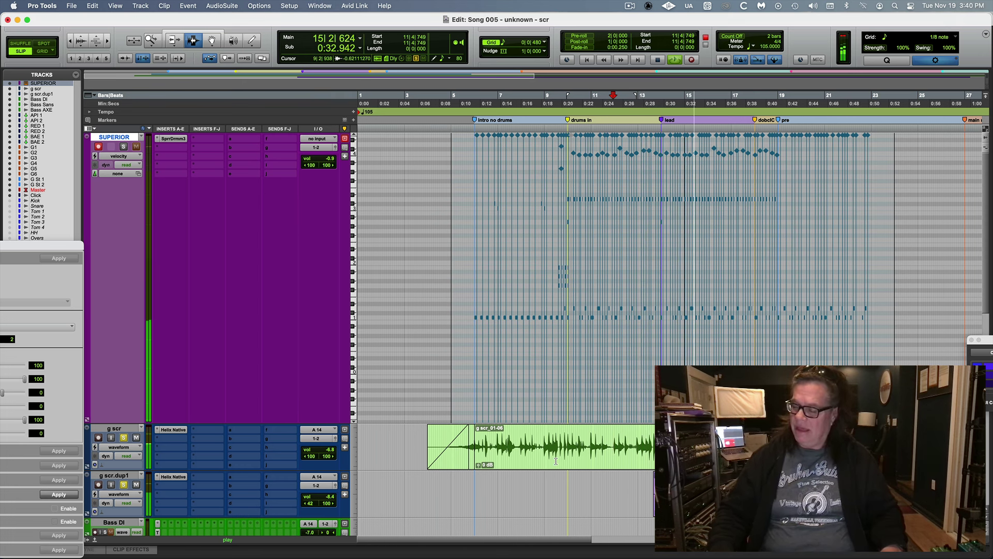
- Stop playback, set the insertion point at 13|3|409, and zoom out to the whole song
key("space")
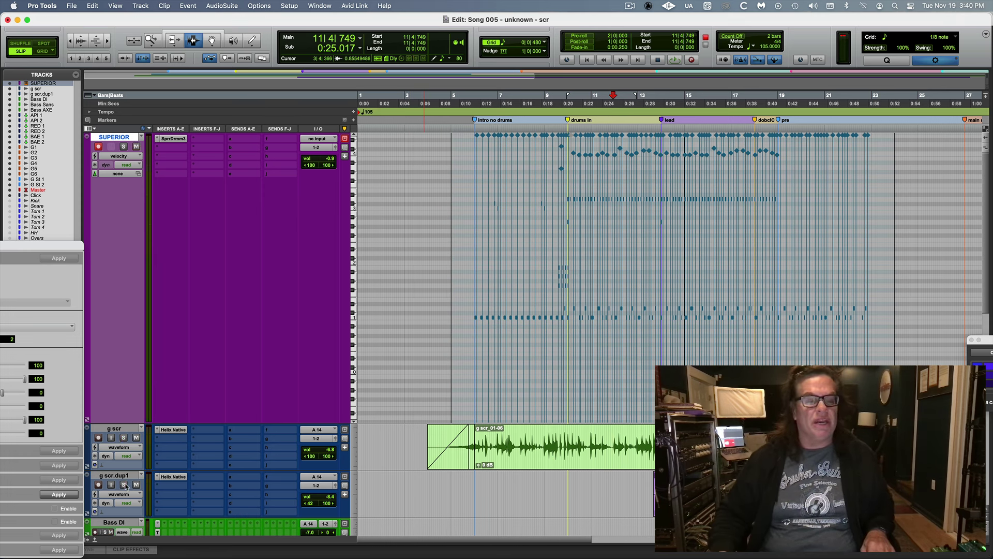
left_click(650, 464)
key("super+bracketleft")
key("super+bracketleft")
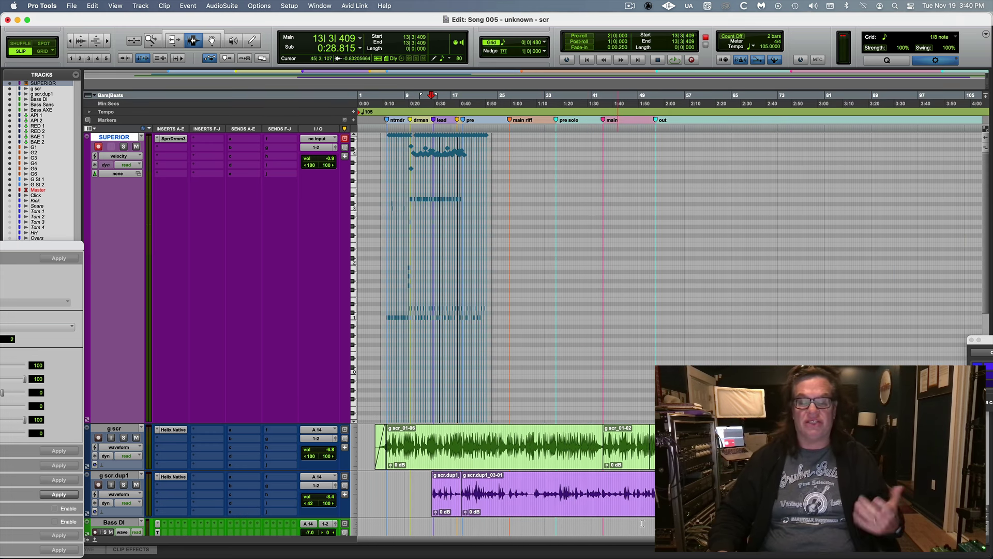
- Zoom in on the song start and open Superior Drummer 3 from the SUPERIOR track's SprDrmm3 insert
key("Return")
key("super+bracketright")
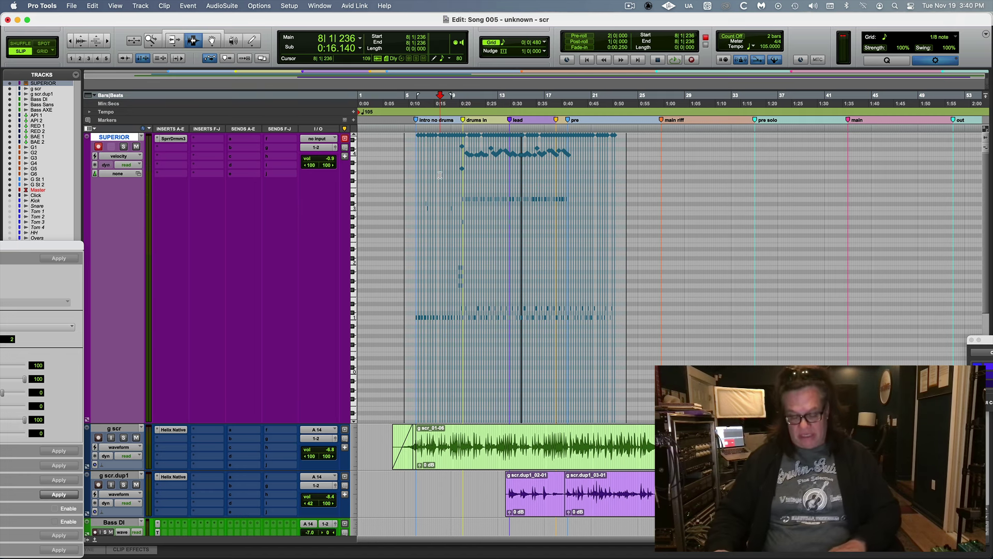
key("super+bracketright")
key("super+bracketright")
left_click(167, 139)
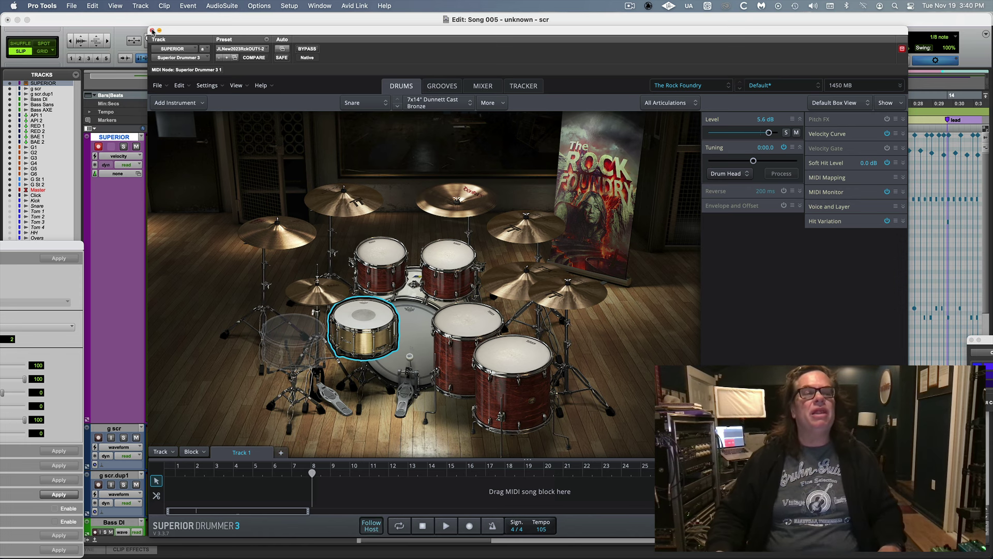
left_click(152, 30)
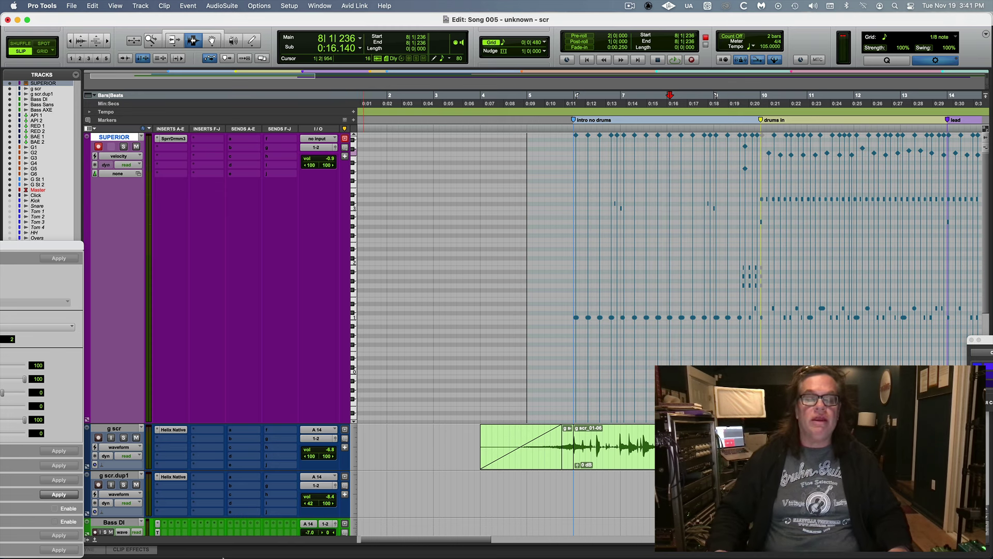
mouse_move(413, 543)
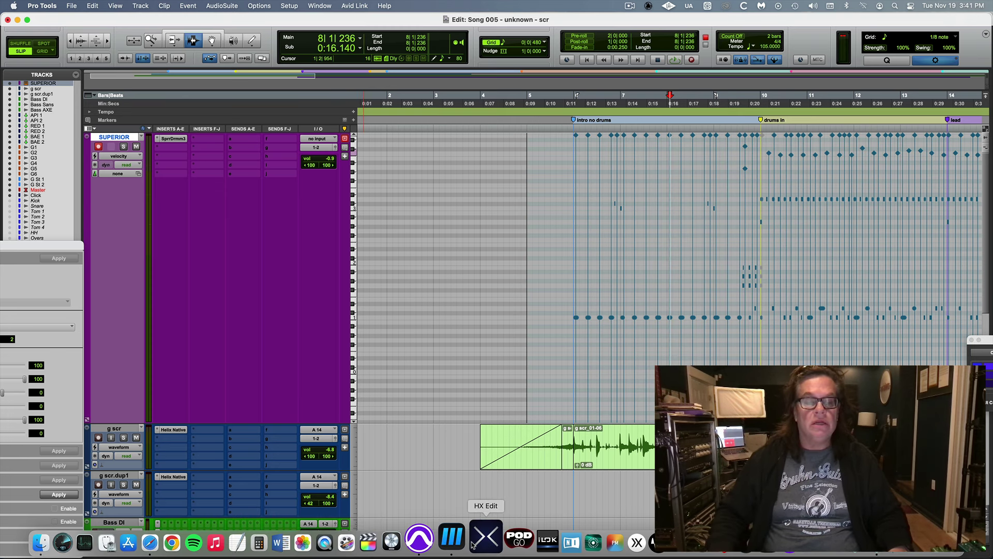
left_click(174, 139)
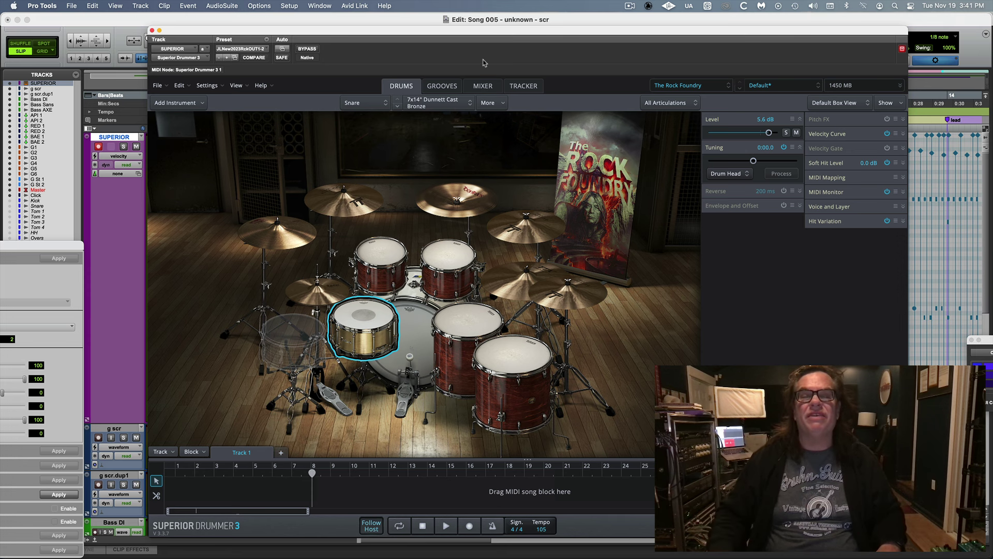
left_click(524, 88)
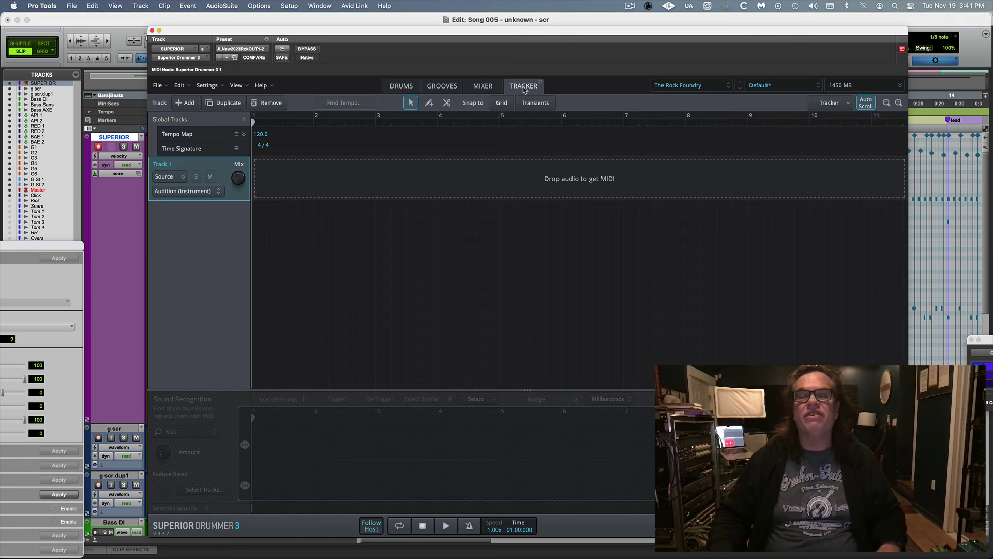
left_click(486, 89)
left_click(440, 88)
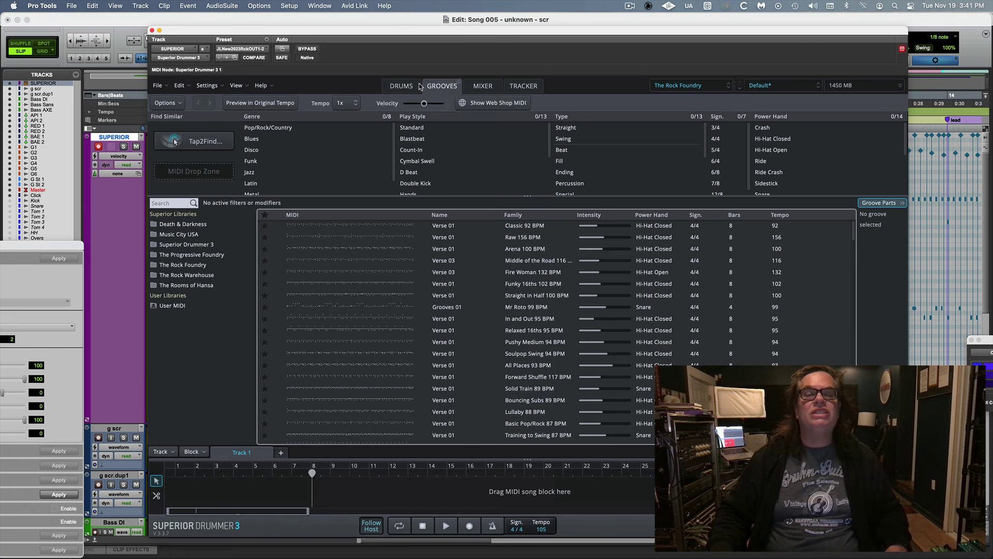
left_click(400, 88)
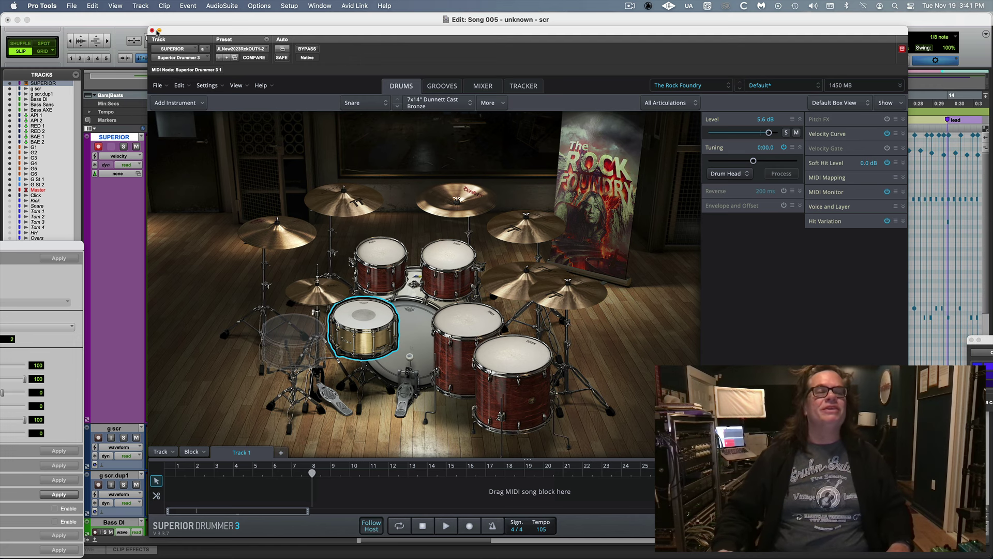
- Close Superior Drummer 3 and switch the SUPERIOR track view from velocity to notes
left_click(152, 31)
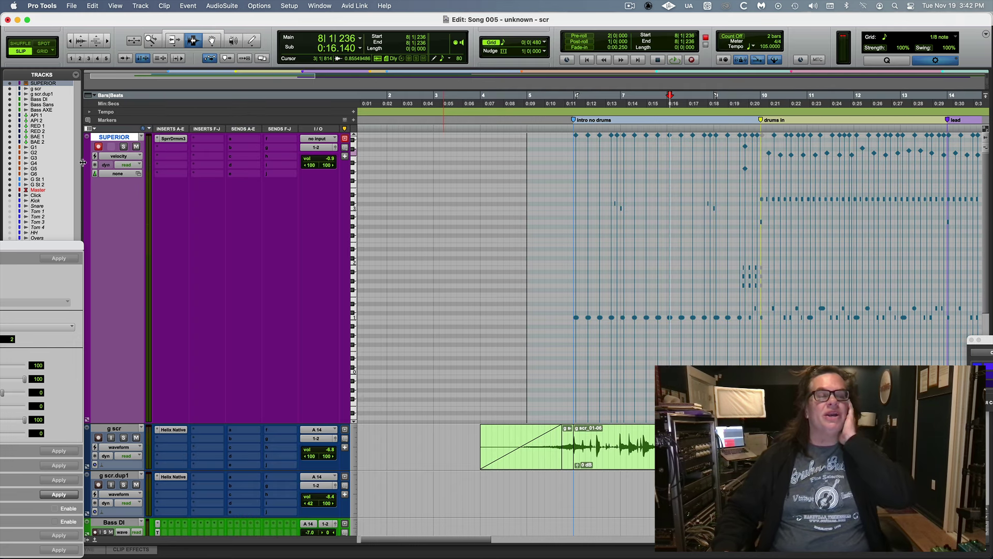
left_click(114, 157)
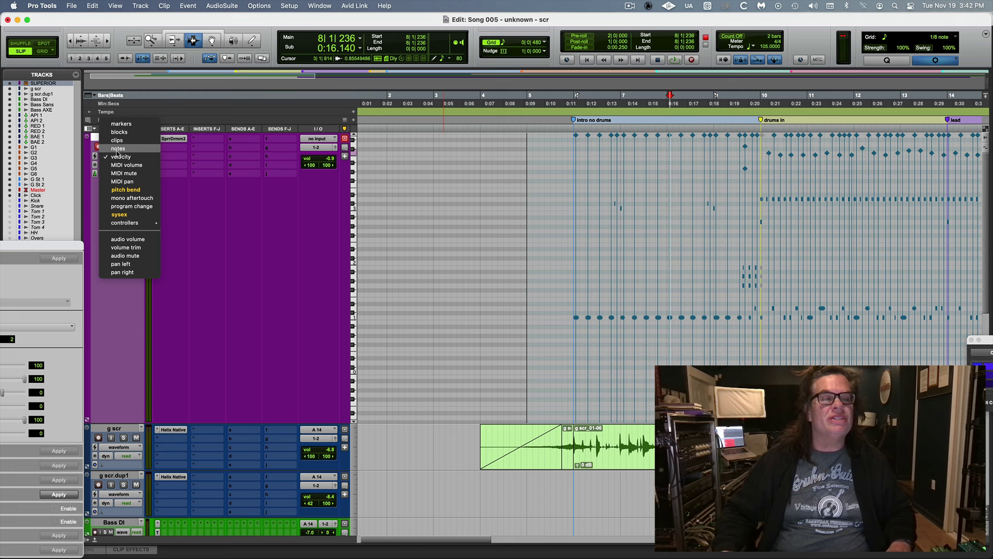
left_click(118, 149)
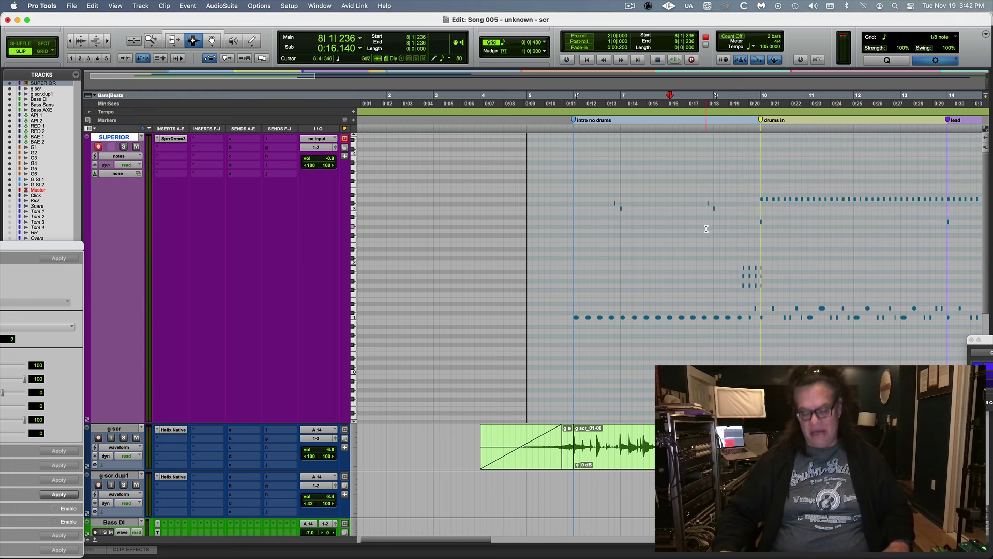
- Audition the drum notes from 5|4|342, then reopen the Superior Drummer 3 plug-in
key("super+bracketright")
left_click(390, 343)
key("super+bracketleft")
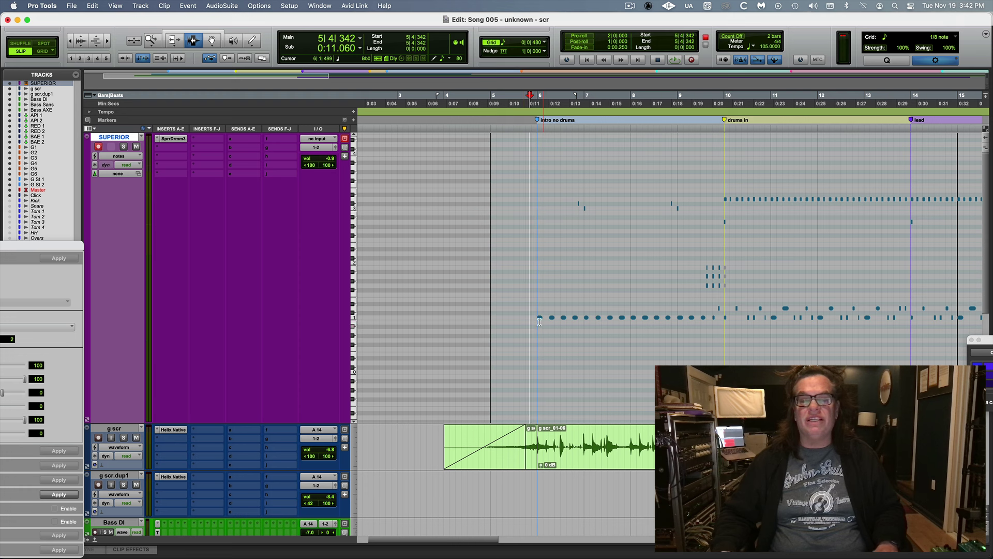
key("space")
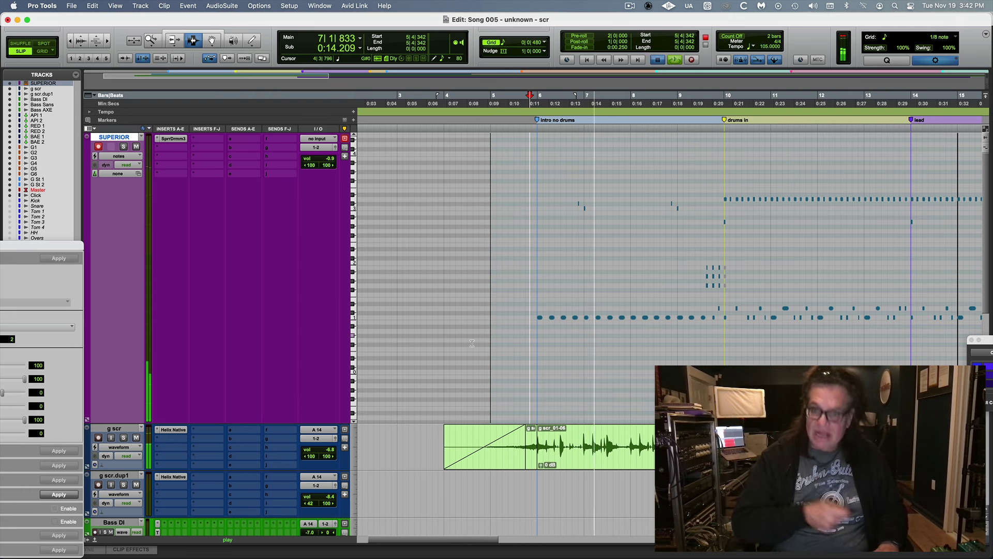
key("space")
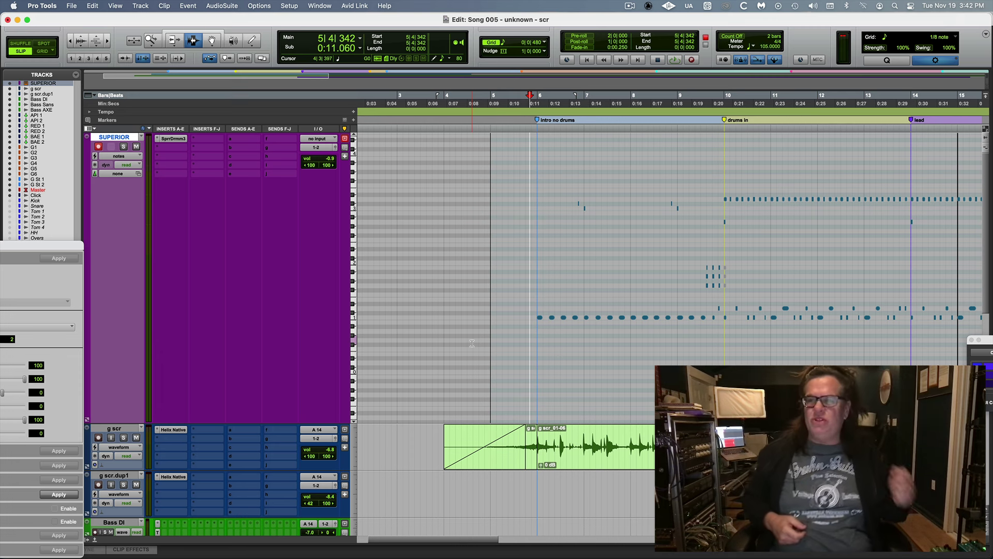
key("space")
key("space")
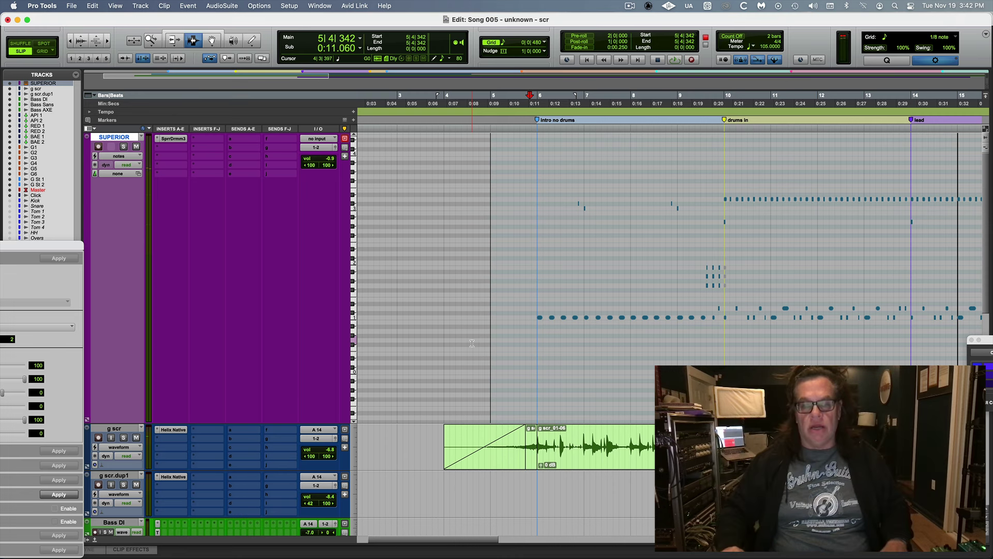
mouse_move(396, 555)
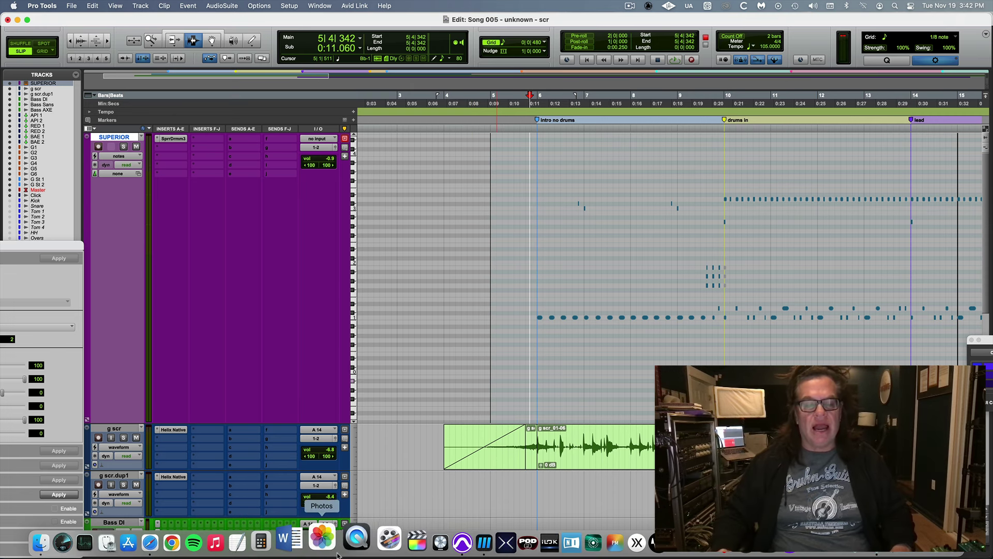
left_click(171, 139)
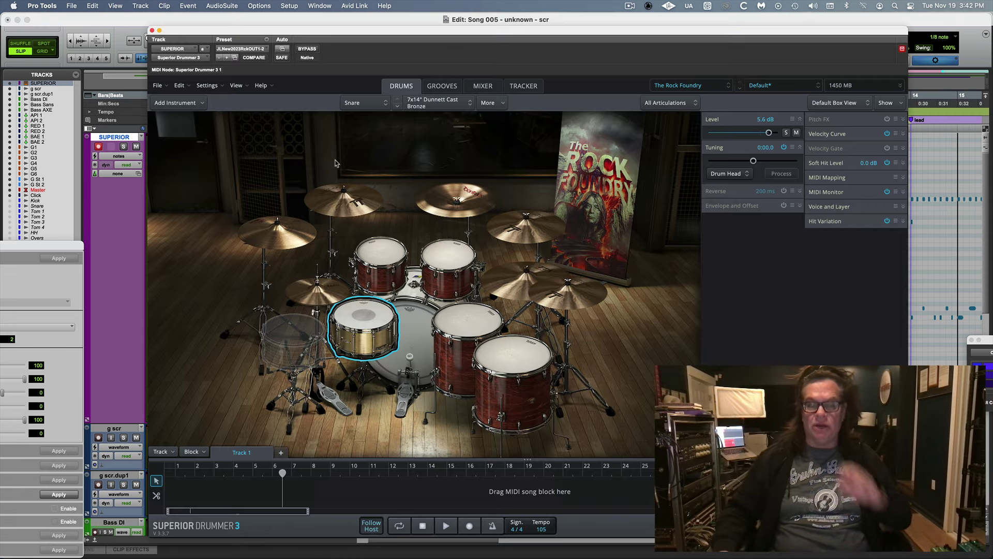
left_click(248, 48)
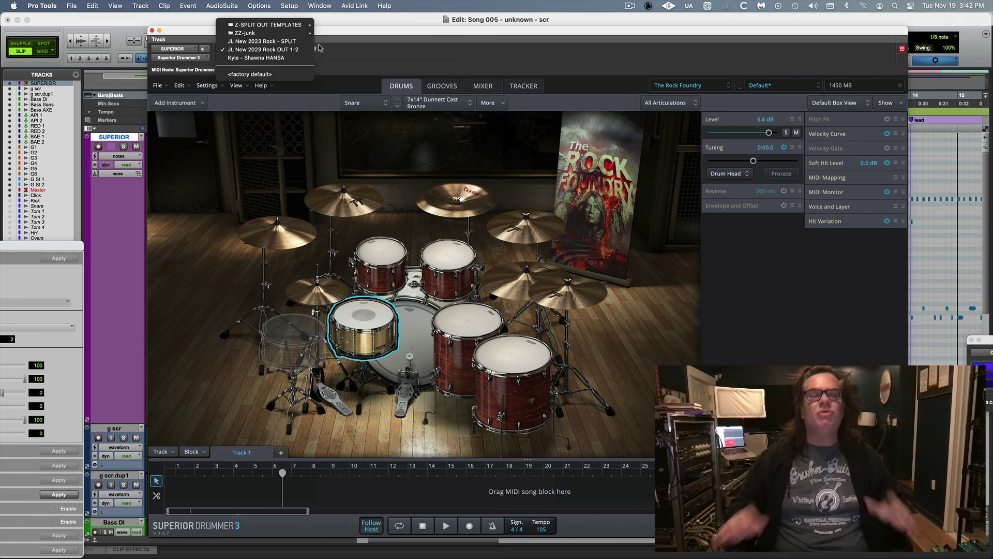
left_click(339, 50)
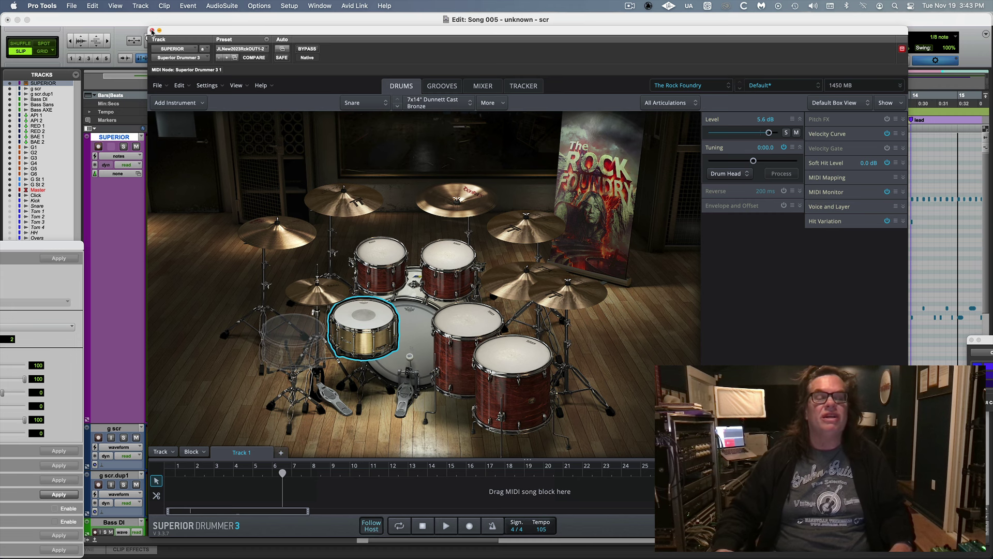
- Close the Superior Drummer 3 window to return to the SUPERIOR track's MIDI notes
left_click(151, 30)
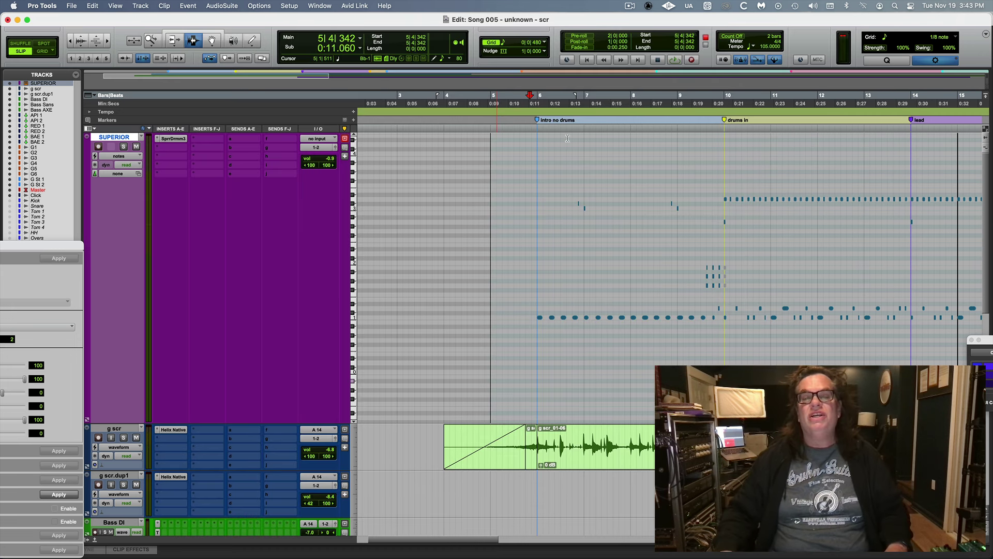
- Play the drum part from 5|3|066 and stop, then zoom in on the edit point at 12|2|025
left_click(676, 204)
key("super+bracketright")
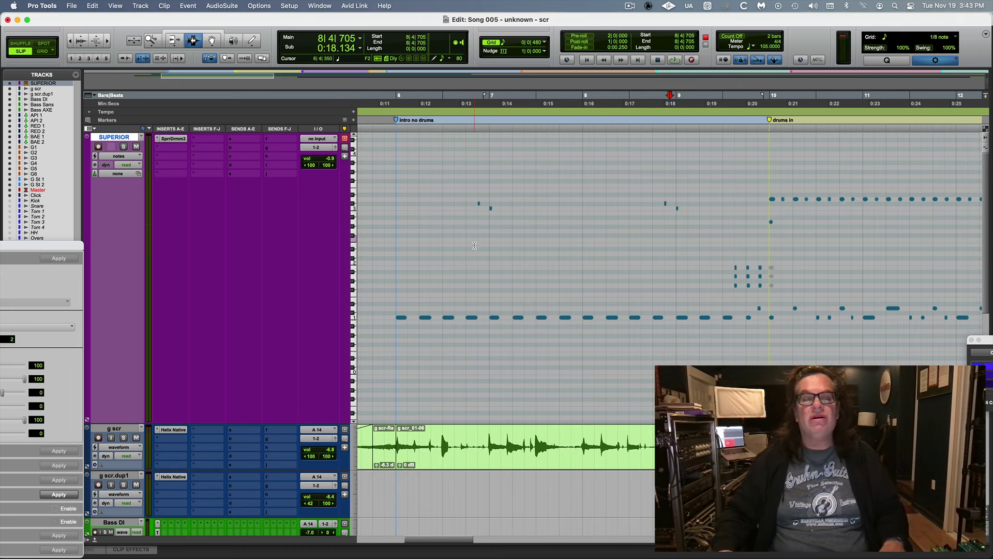
key("super+bracketleft")
left_click(510, 239)
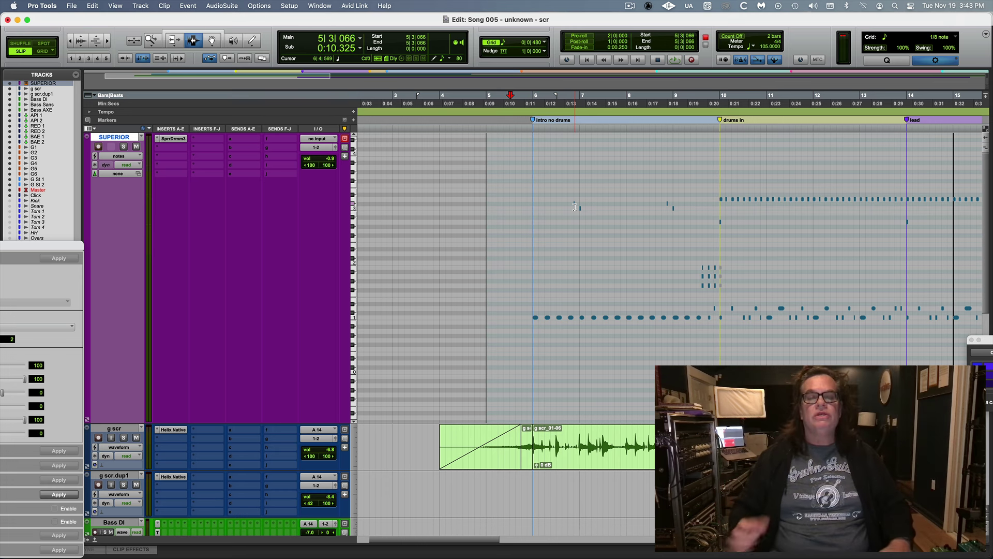
key("space")
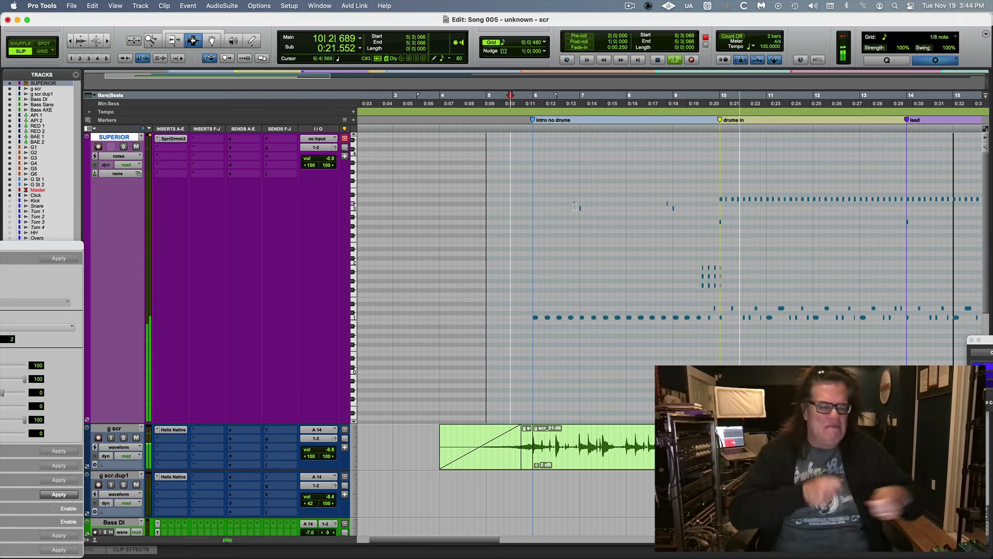
key("space")
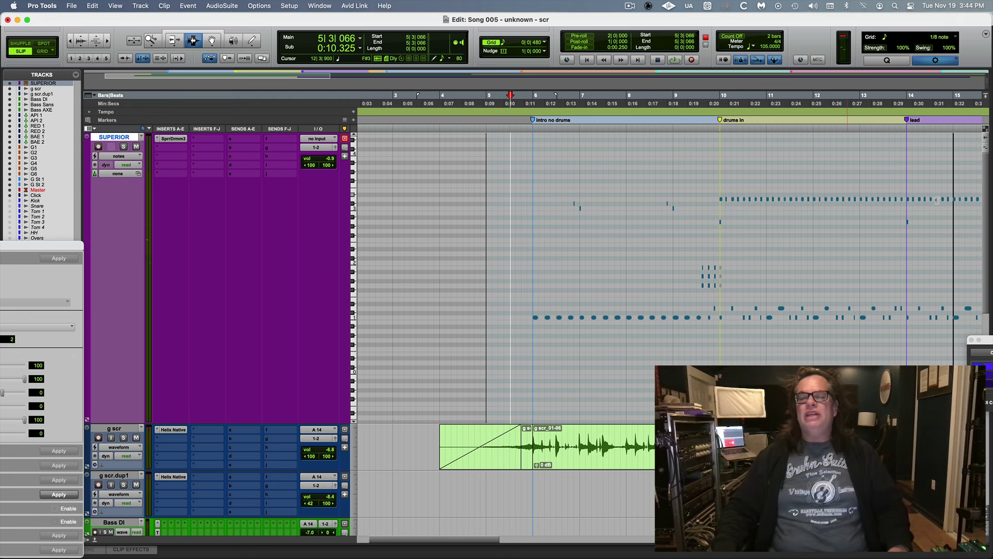
left_click(827, 226)
key("super+bracketright")
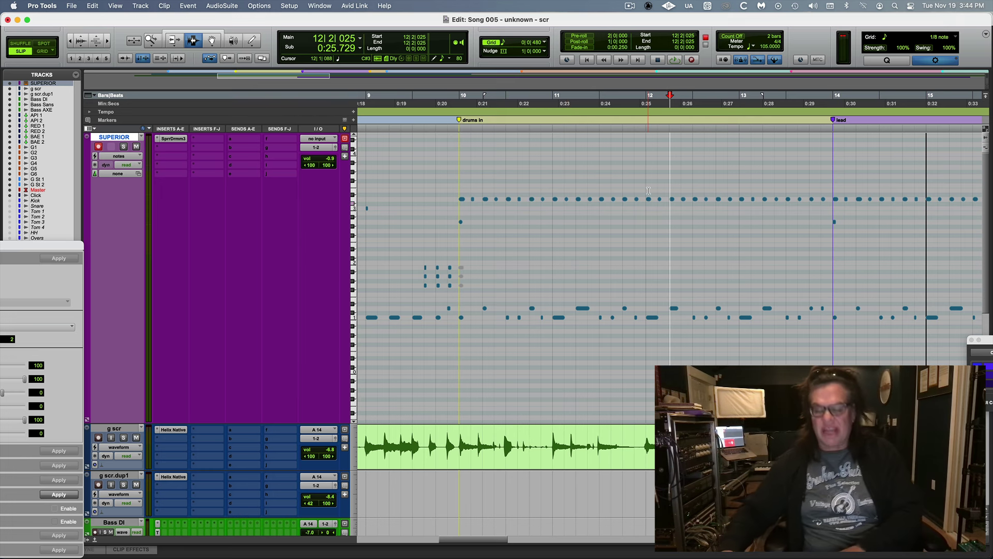
- Turn on Grid mode and start recording the ending fill onto SUPERIOR from bar 26
key("super+bracketleft")
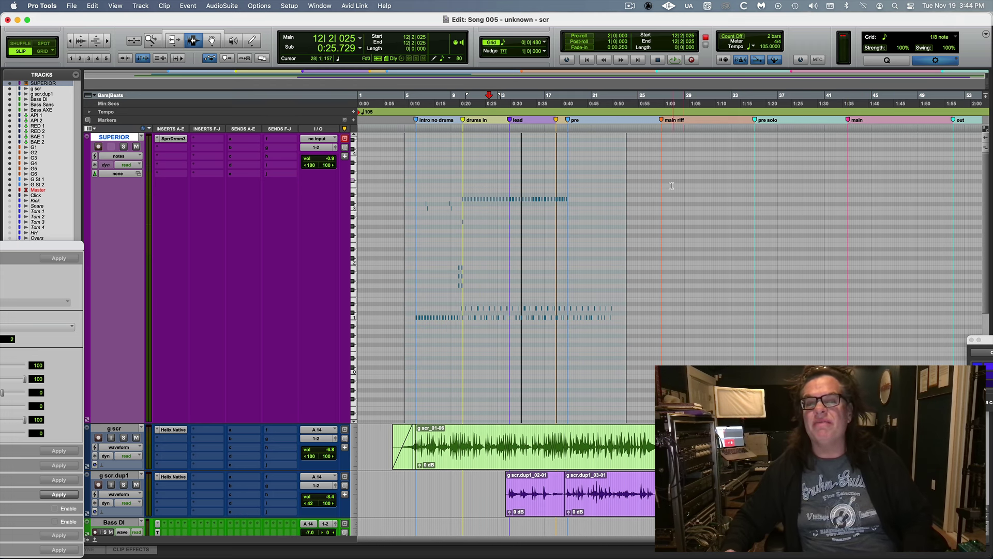
left_click(691, 191)
key("super+bracketright")
key("super+bracketright")
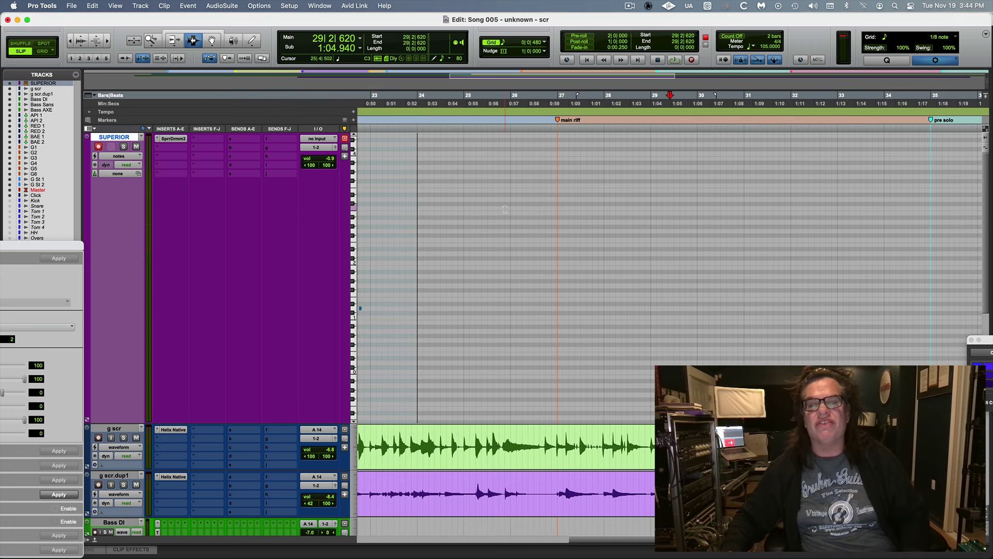
left_click(44, 50)
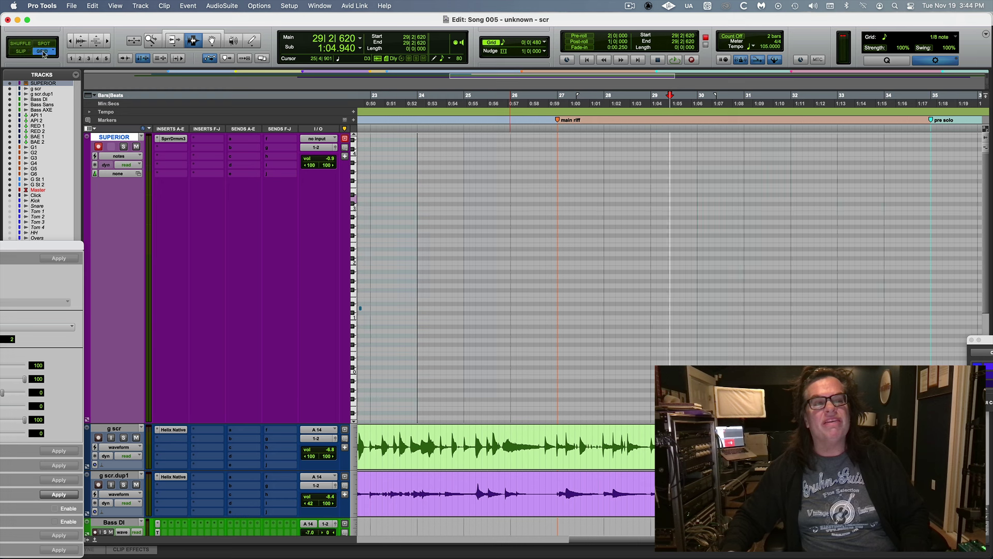
left_click(510, 262)
key("super+space")
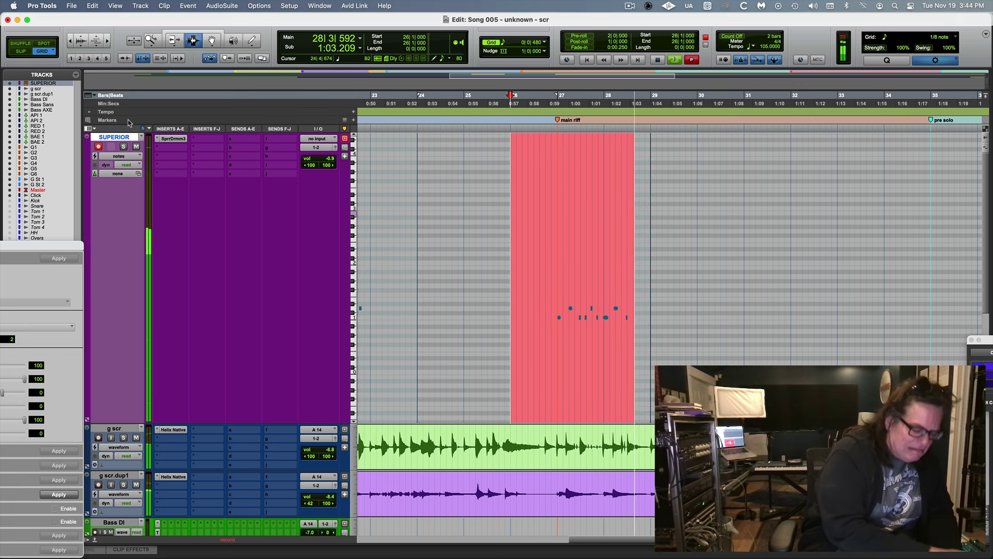
- Stop recording and quantize the recorded fill notes across bars 27–30
key("space")
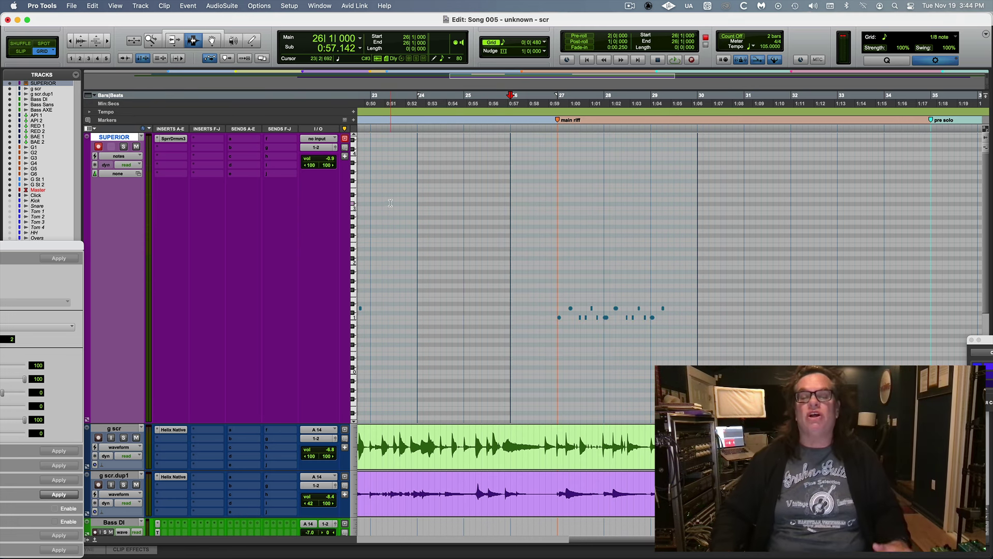
left_click_drag(546, 300, 693, 299)
left_click(60, 260)
- Record a second MIDI pass from bar 26 adding a steady row of notes, then stop
left_click(512, 127)
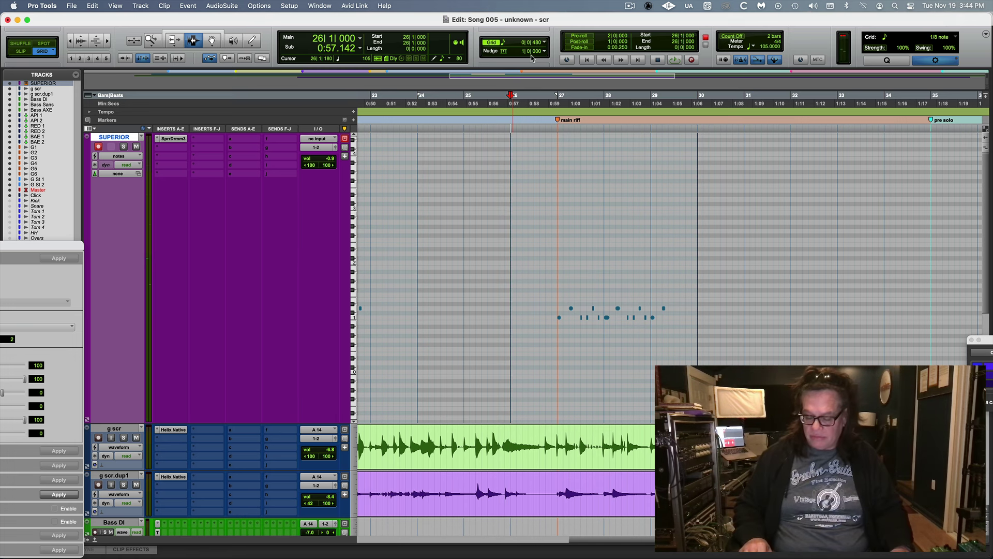
key("super+space")
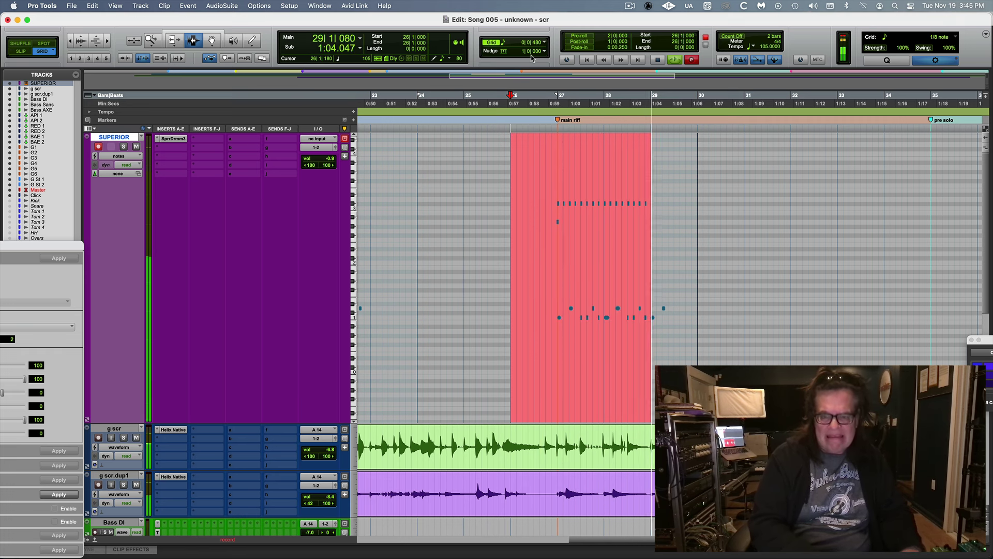
key("space")
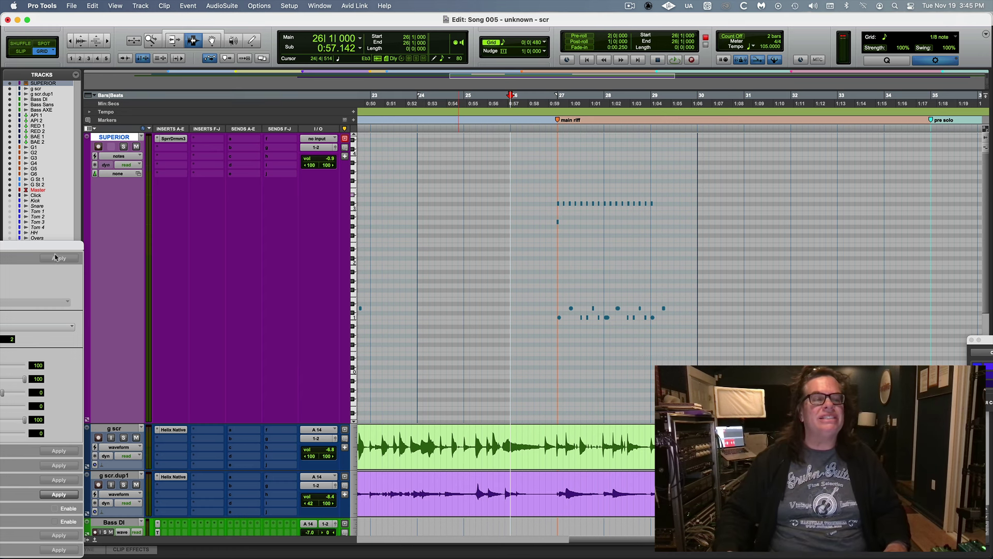
- Quantize the stray notes in 26|4|480–27|1|420 to 1/8 notes using Slip mode
key("alt+0")
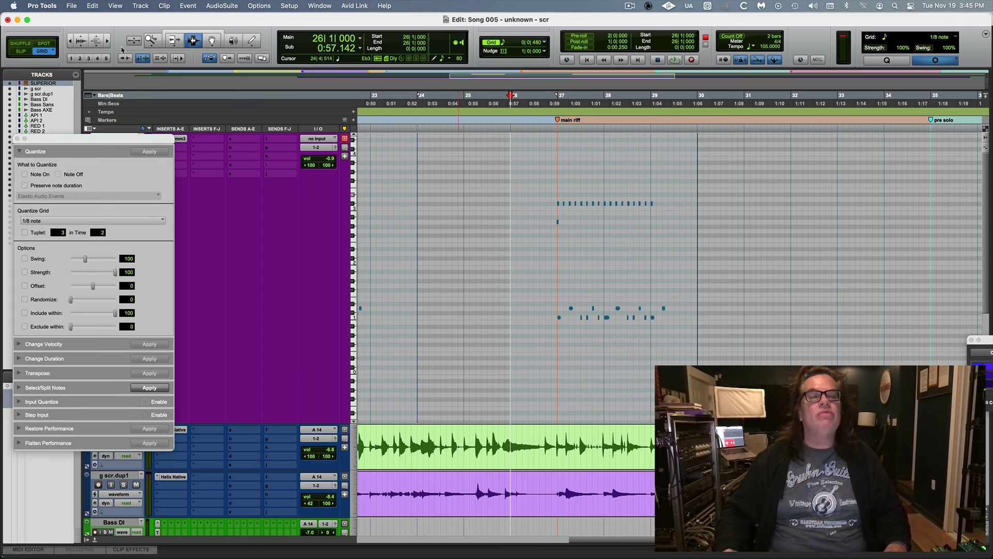
left_click(559, 212)
key("super+bracketright")
key("super+bracketright")
key("super+bracketright")
key("super+bracketright")
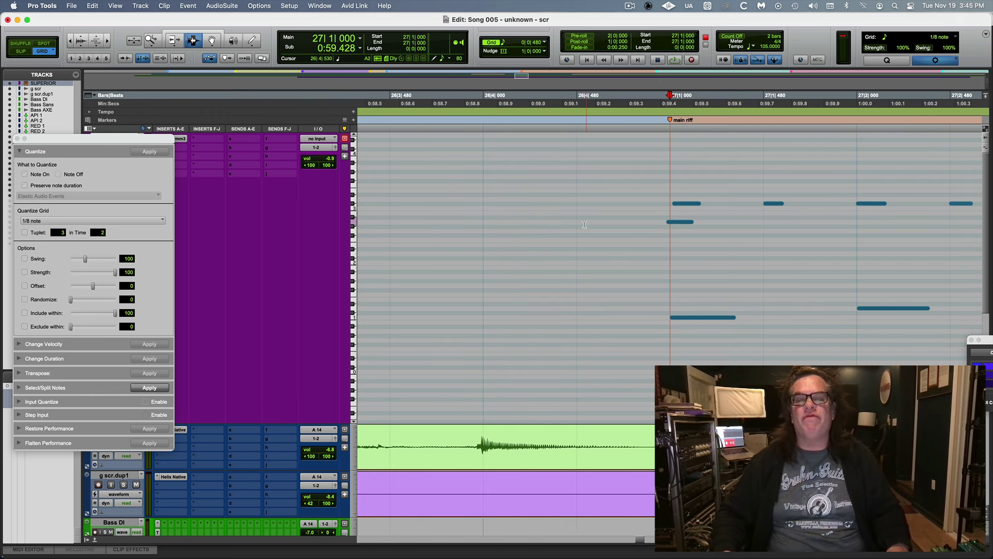
left_click_drag(585, 224, 749, 238)
left_click(23, 52)
left_click(751, 259, "shift")
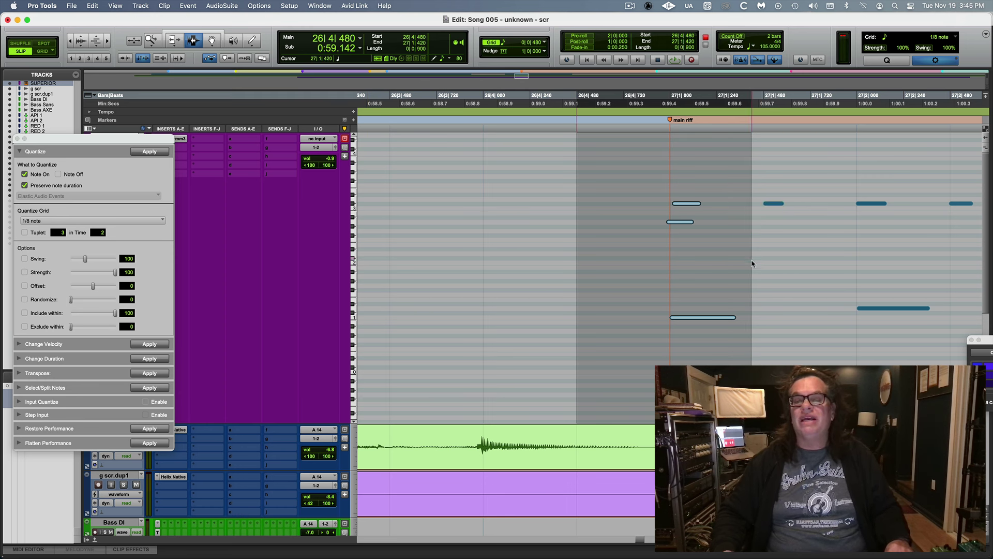
left_click(145, 152)
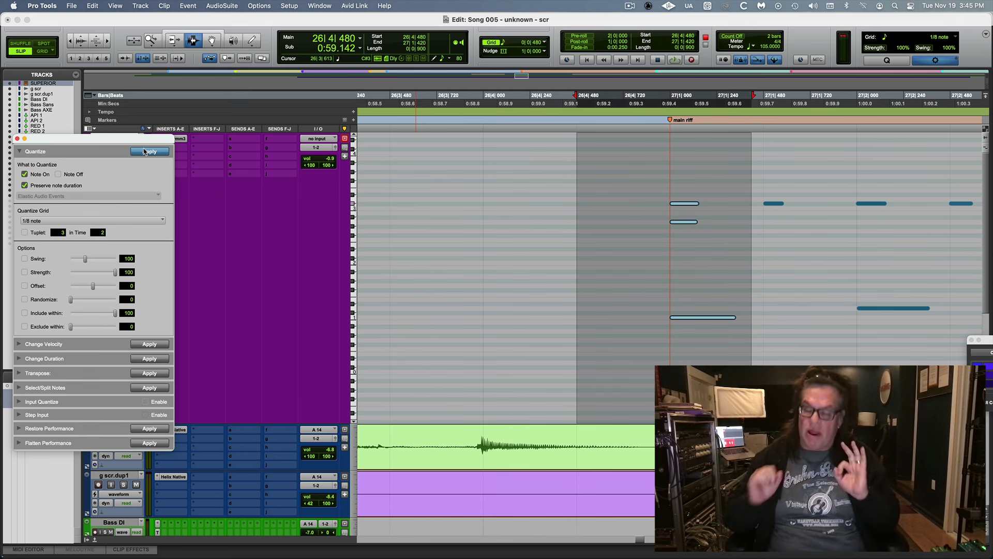
- Zoom out to bars 24–30, clear the selection and place the insertion point at 26|3|673
key("r")
key("r")
left_click(650, 206)
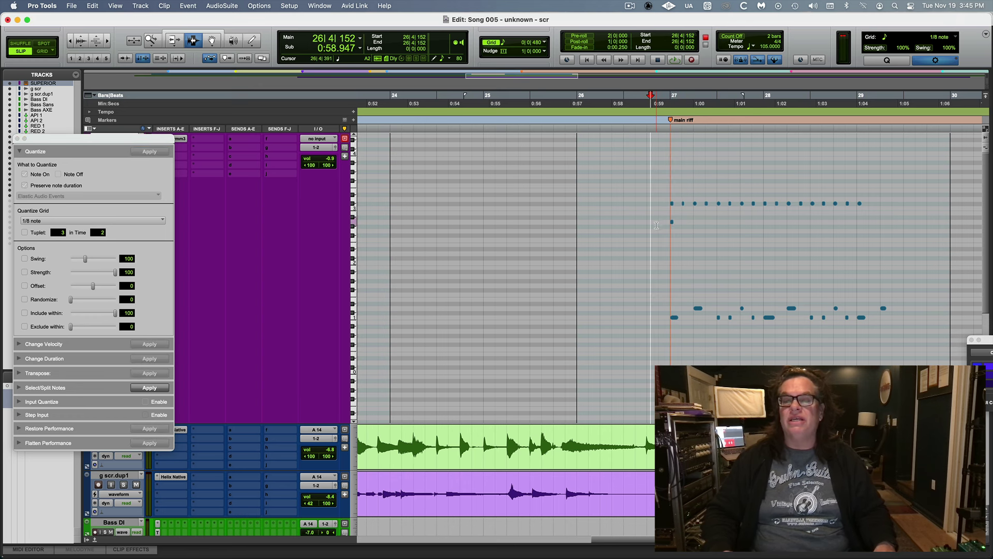
left_click(640, 331)
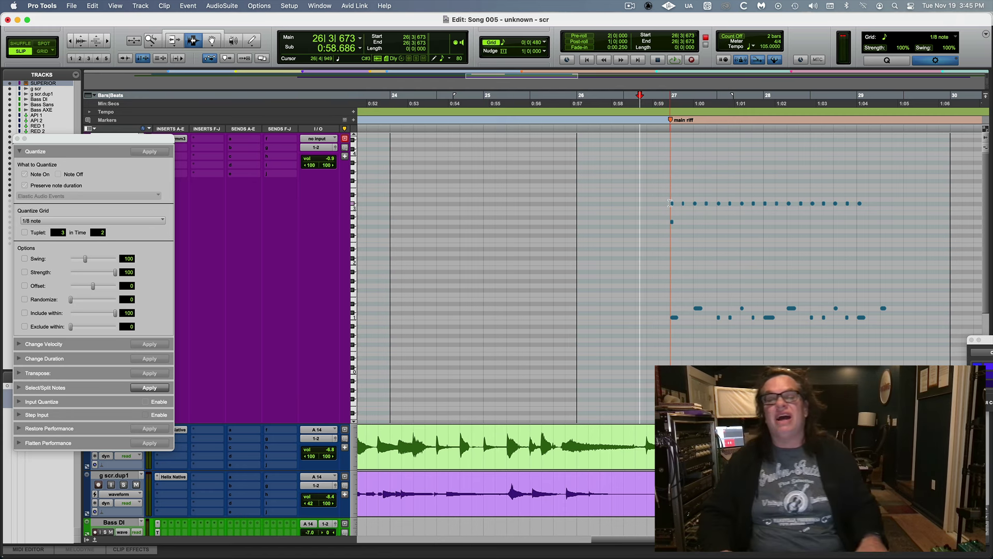
- With the Grabber, select the top row of drum notes and set the quantize grid to Cubase 8th and 04
left_click(211, 42)
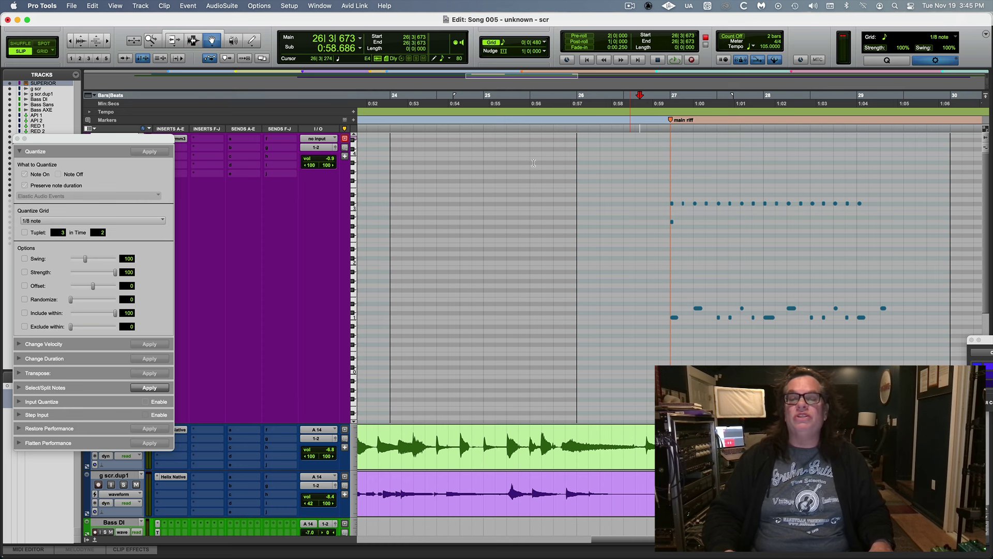
left_click_drag(653, 195, 866, 205)
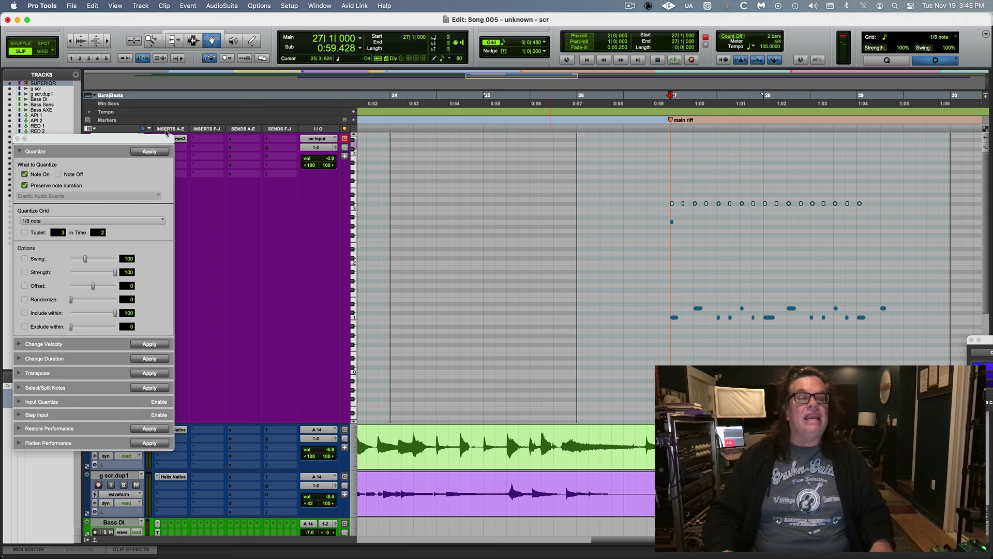
left_click_drag(154, 144, 295, 96)
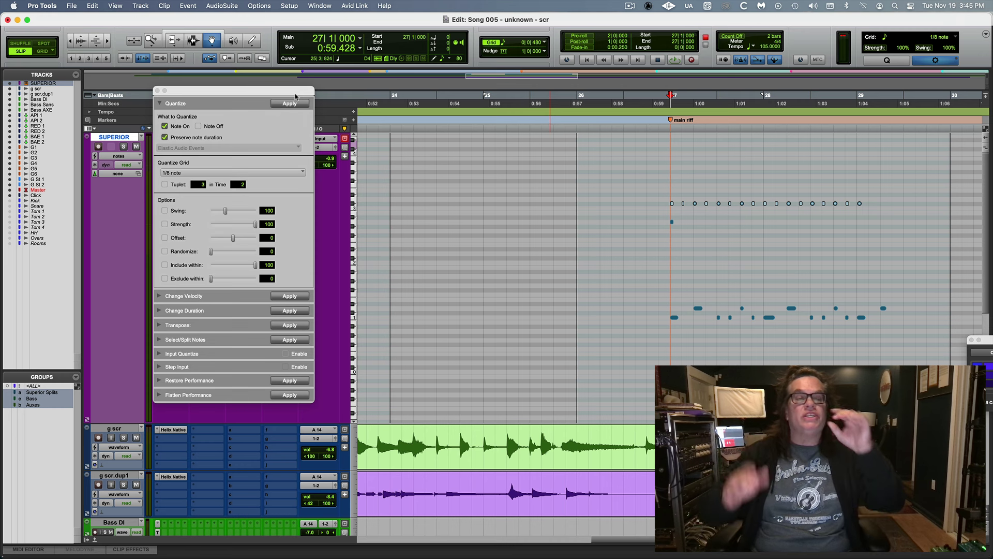
left_click(223, 173)
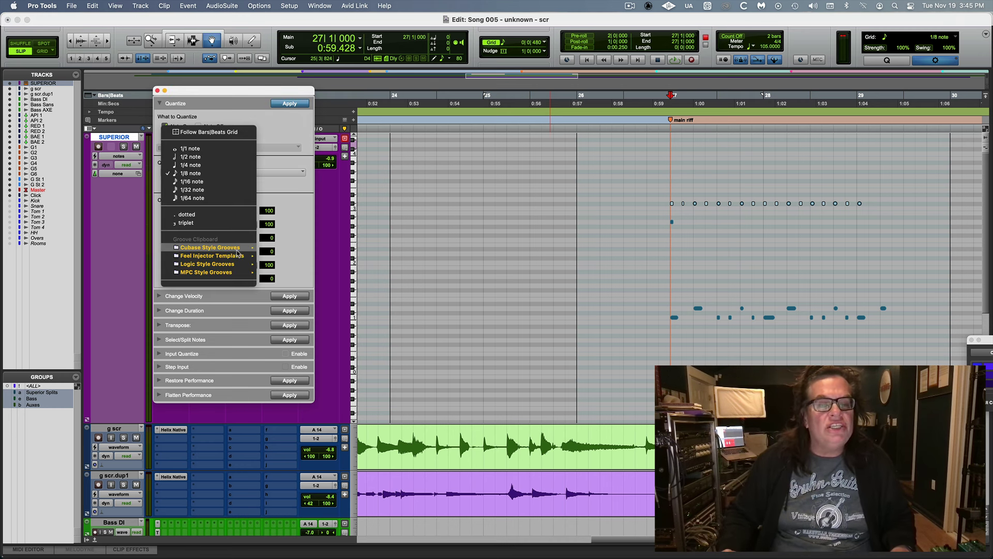
mouse_move(236, 256)
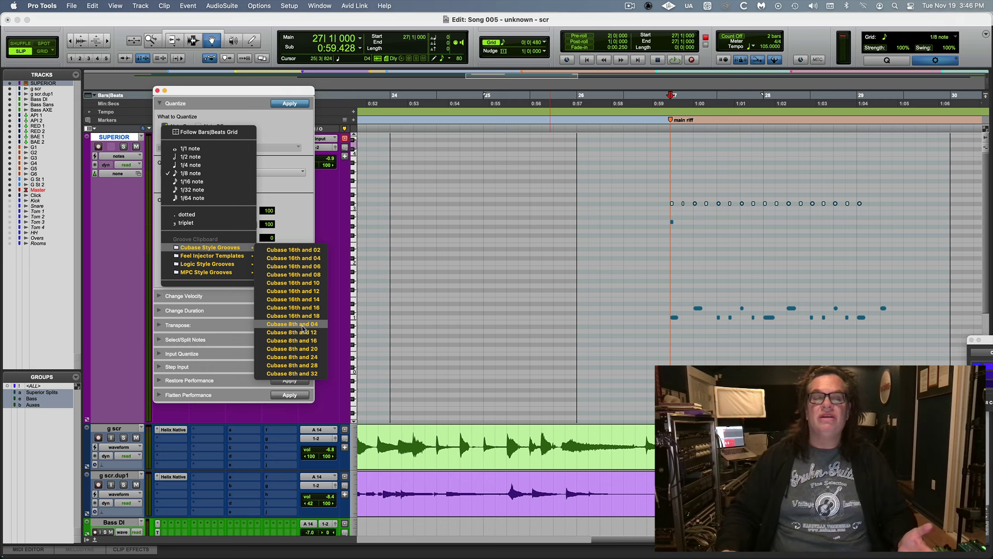
left_click(303, 325)
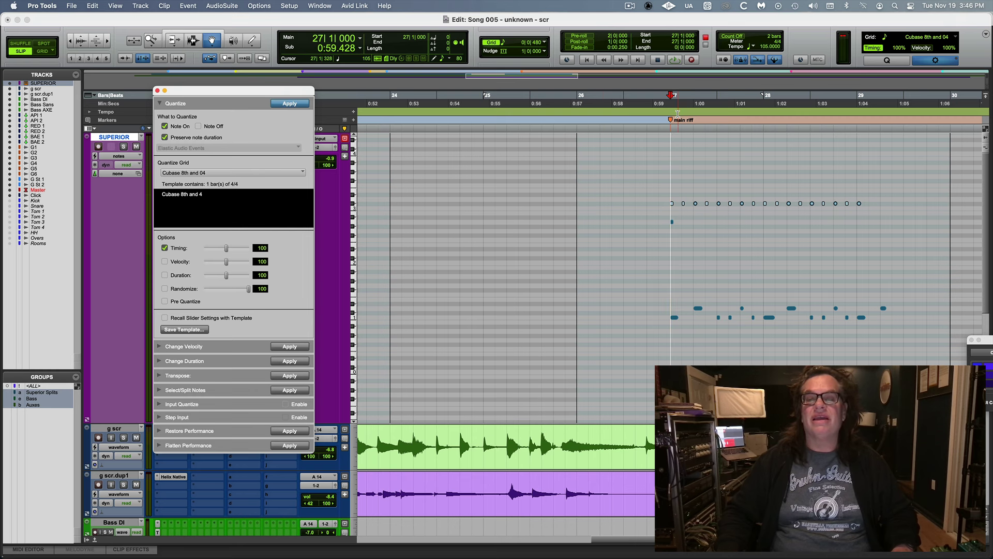
- Play from 26|3|244, mute the g scr.dup1 track, and play the section again
key("super+bracketright")
key("super+bracketright")
key("super+bracketright")
key("super+bracketright")
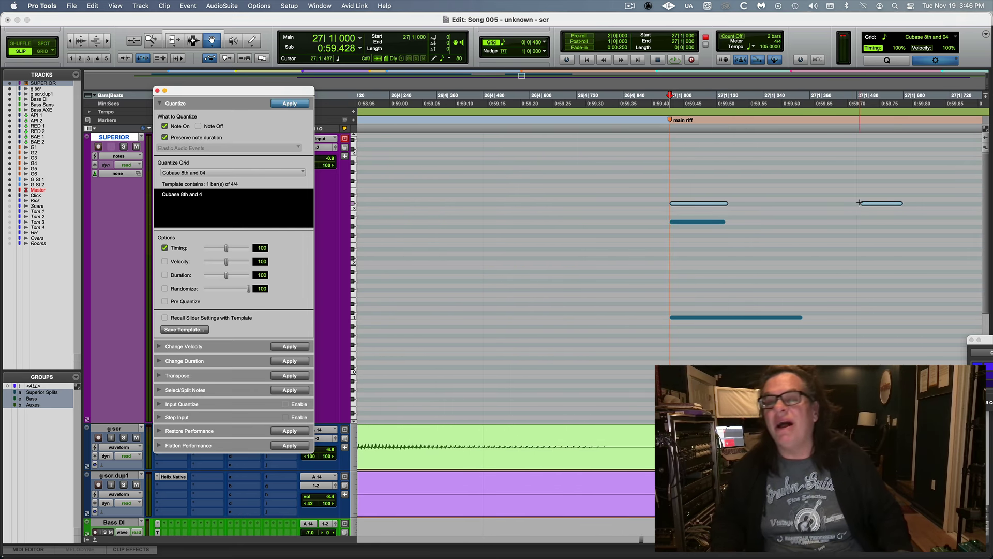
key("super+bracketleft")
key("super+bracketleft")
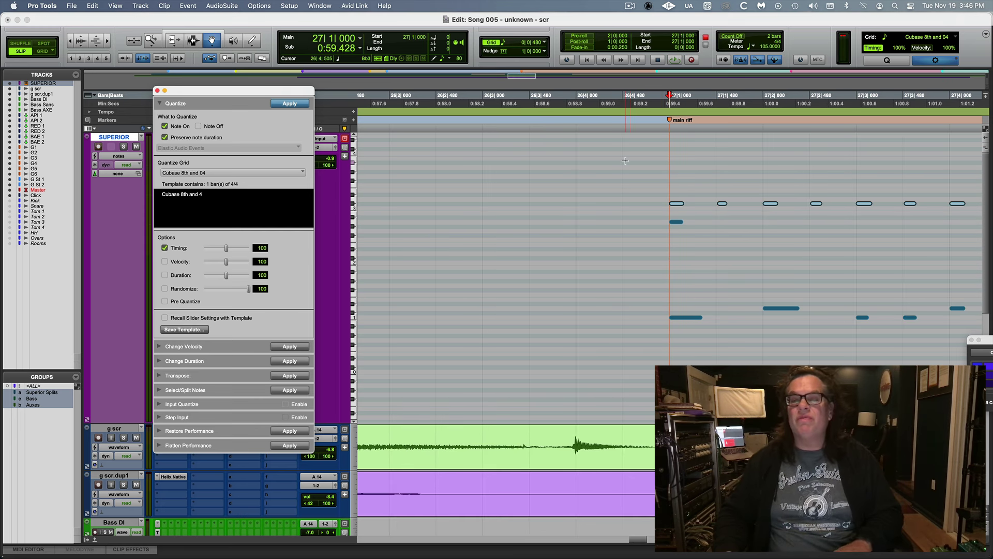
left_click(506, 125)
key("space")
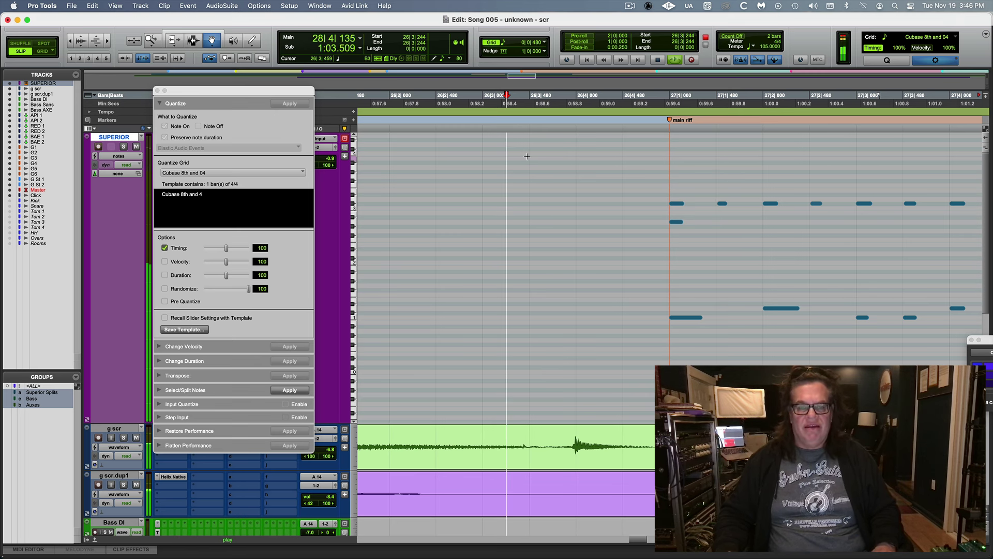
key("space")
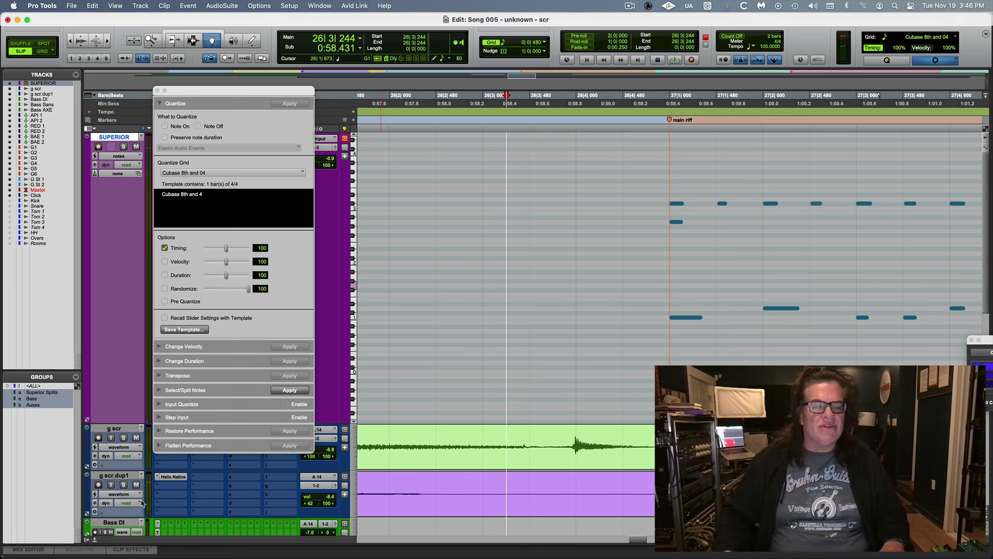
left_click(137, 484)
key("space")
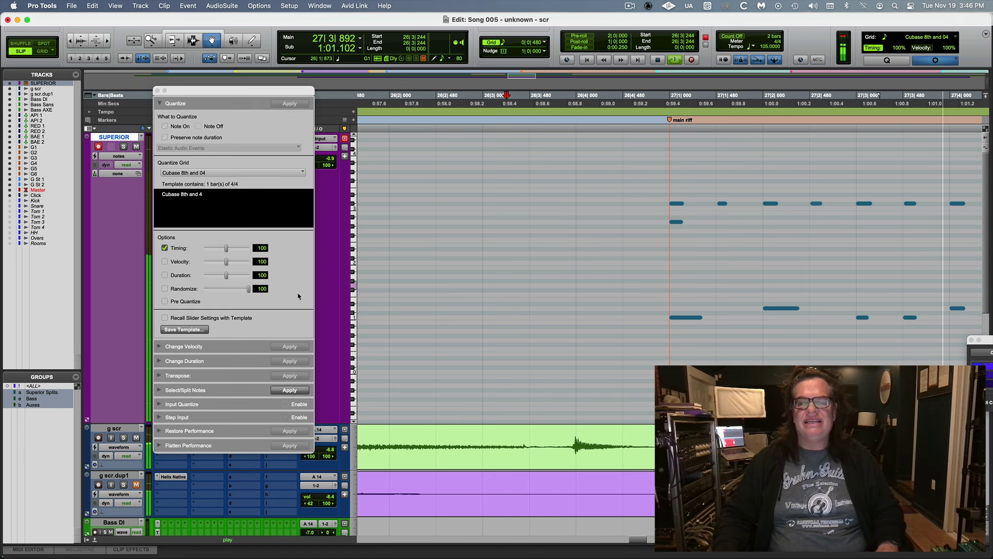
key("space")
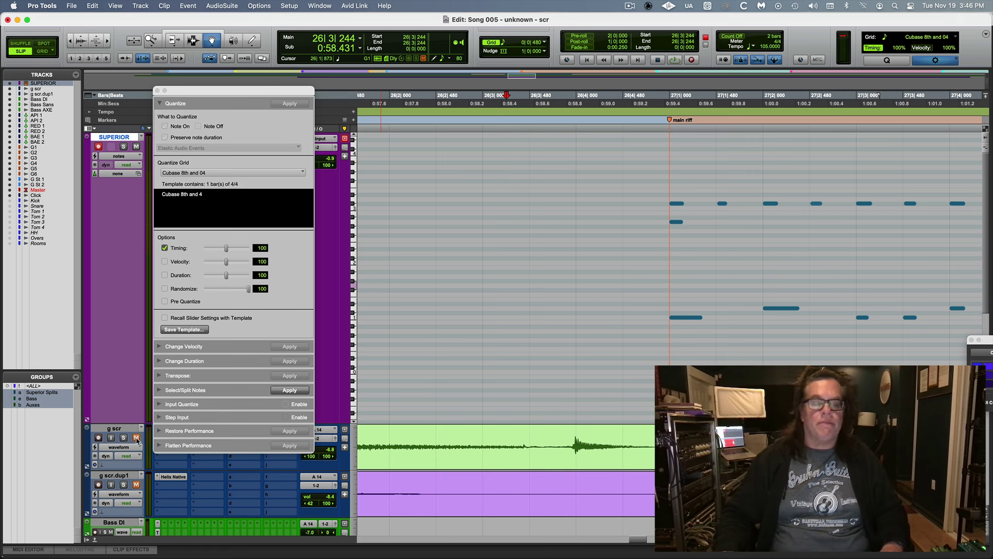
- Replay the section, move the Quantize window down and select 26|4|610 to 28|3|031
key("space")
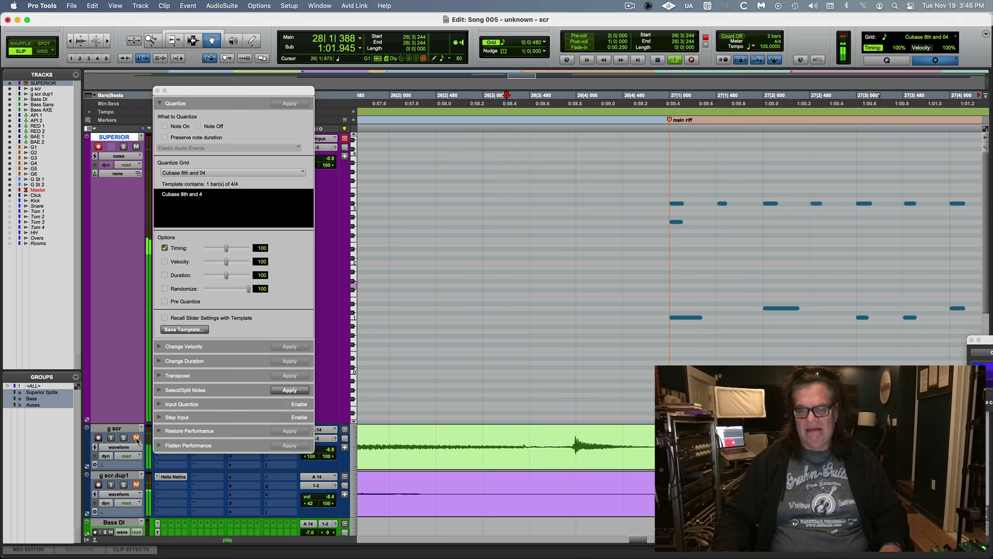
key("super+bracketleft")
key("super+bracketleft")
key("space")
left_click_drag(257, 91, 271, 185)
left_click_drag(661, 177, 873, 208)
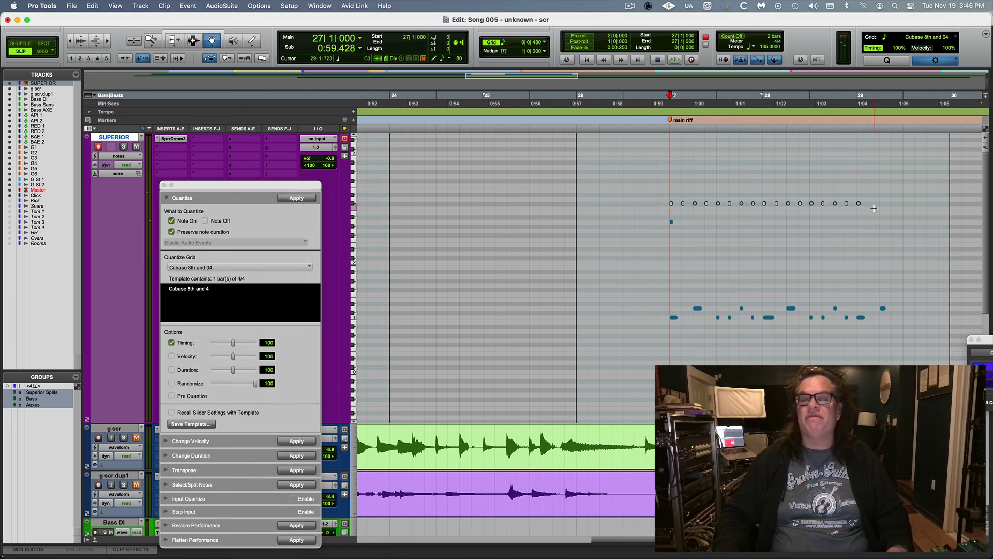
- Show note velocities and lower notes at 27|1|490, 27|3|490 and 27|4|490 to 122, 119 and 120
left_click(122, 158)
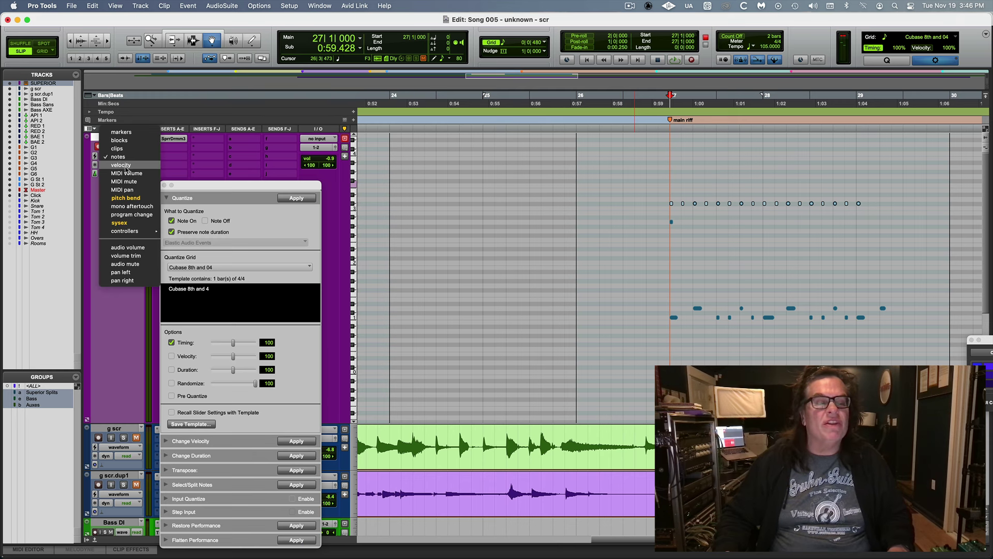
left_click(122, 165)
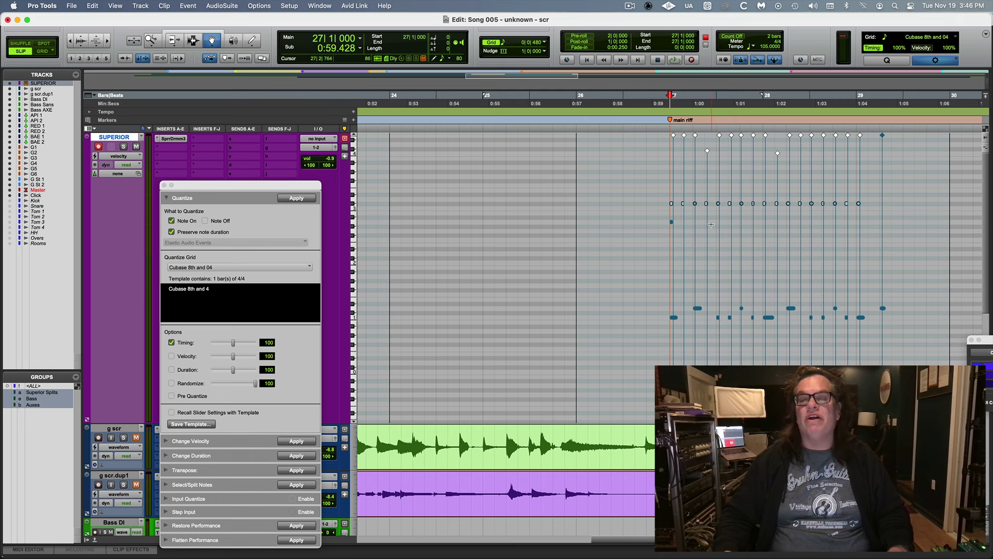
left_click(683, 204)
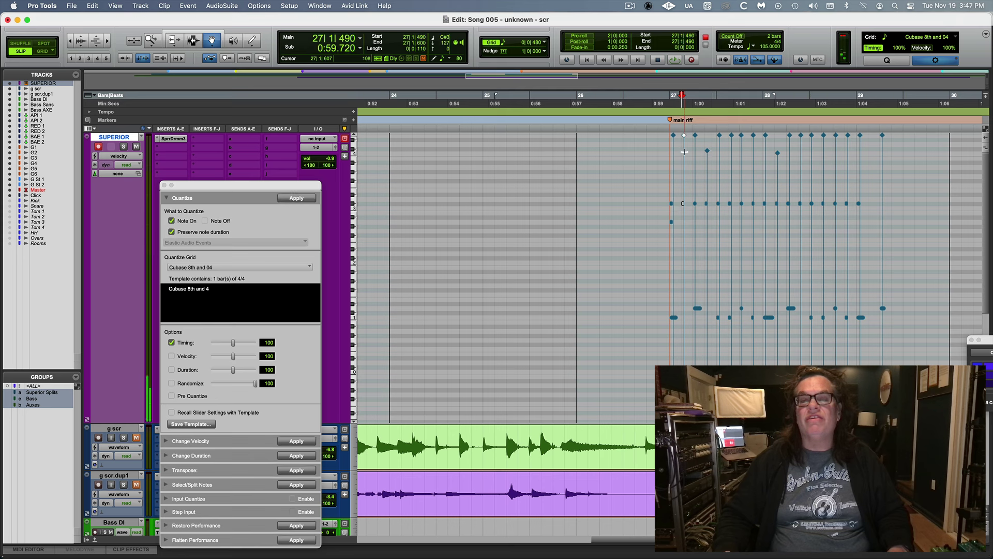
left_click_drag(685, 137, 684, 147)
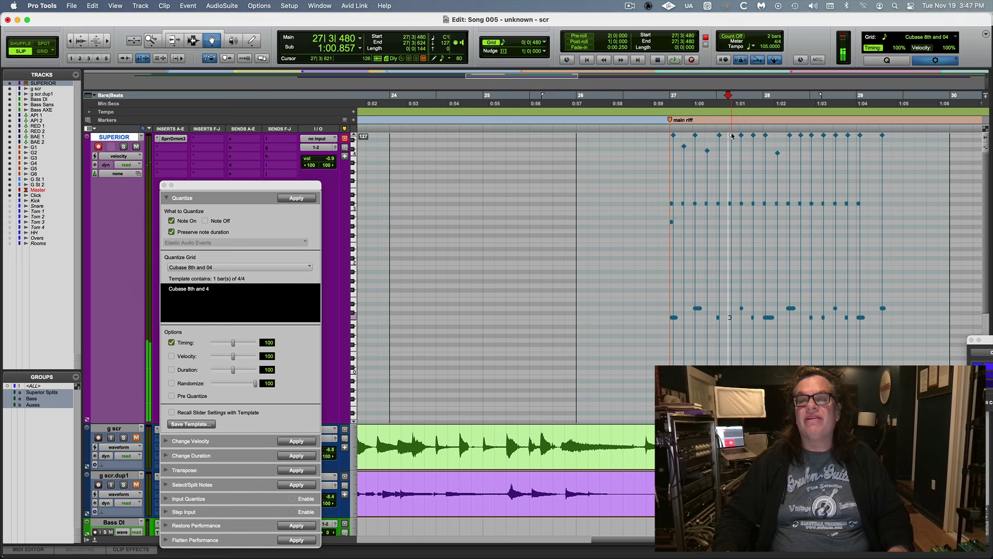
left_click(730, 203)
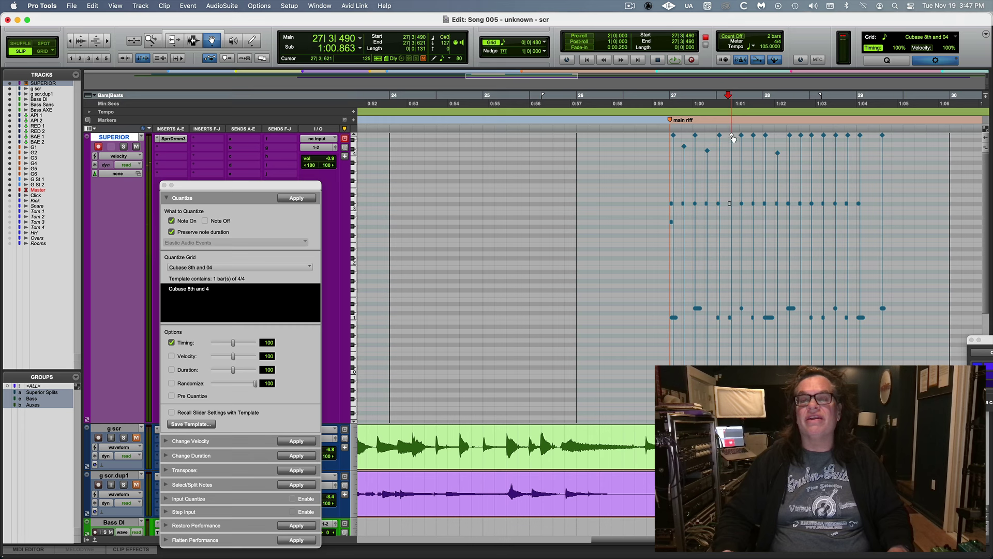
left_click_drag(734, 139, 733, 155)
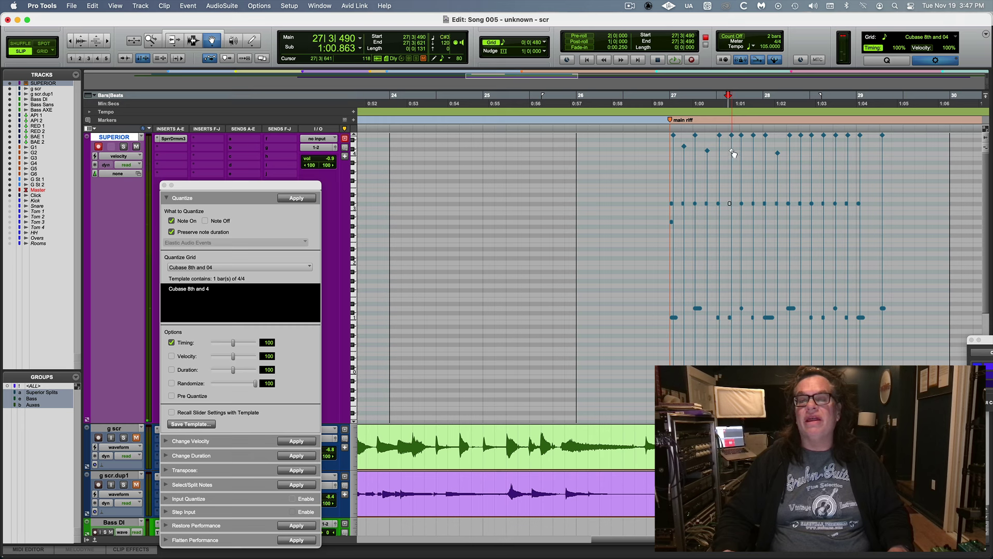
left_click(765, 205)
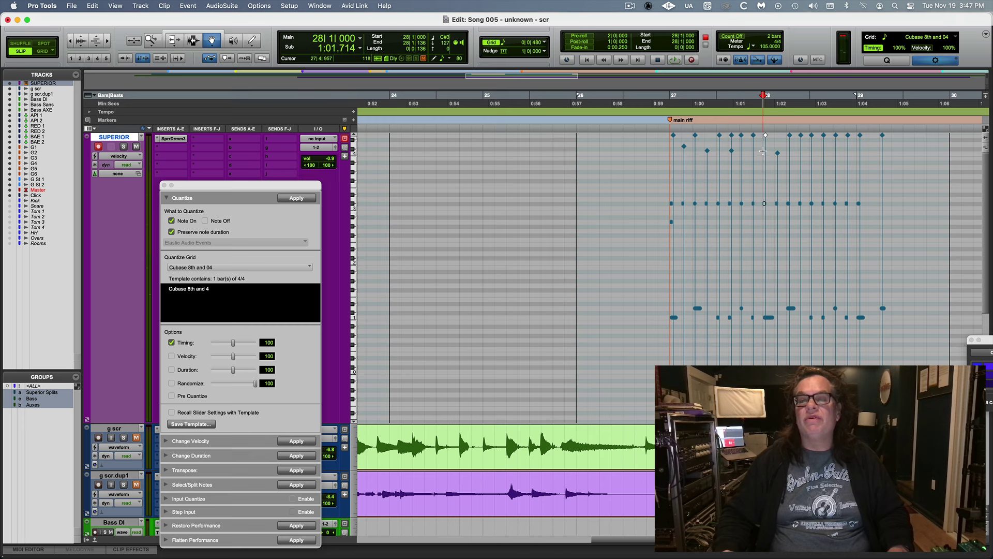
left_click(754, 204)
left_click_drag(754, 138, 754, 154)
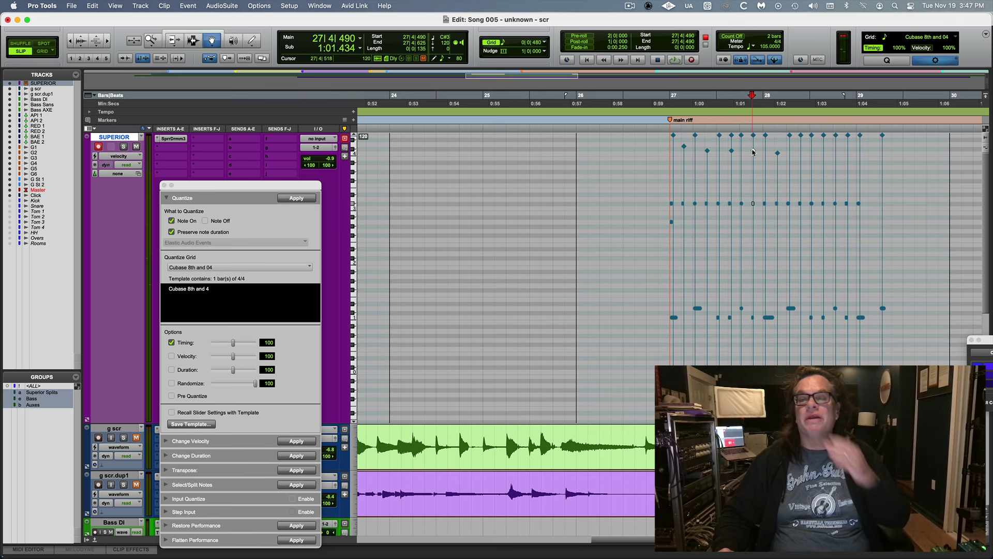
- Lower the fill notes at 28|2|490, 28|3|490 and the next one to 121, 120 and 112
left_click(800, 204)
left_click_drag(803, 139, 802, 153)
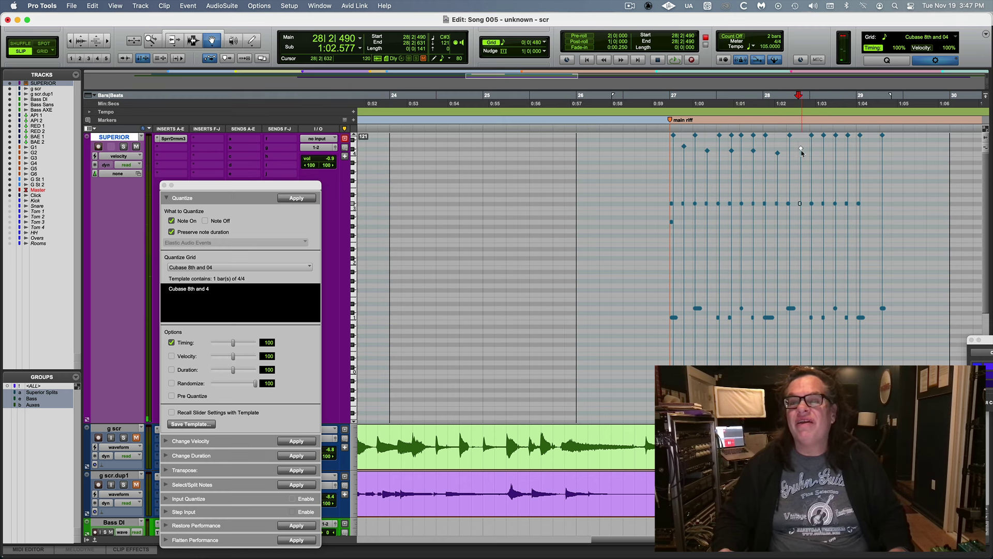
left_click(824, 203)
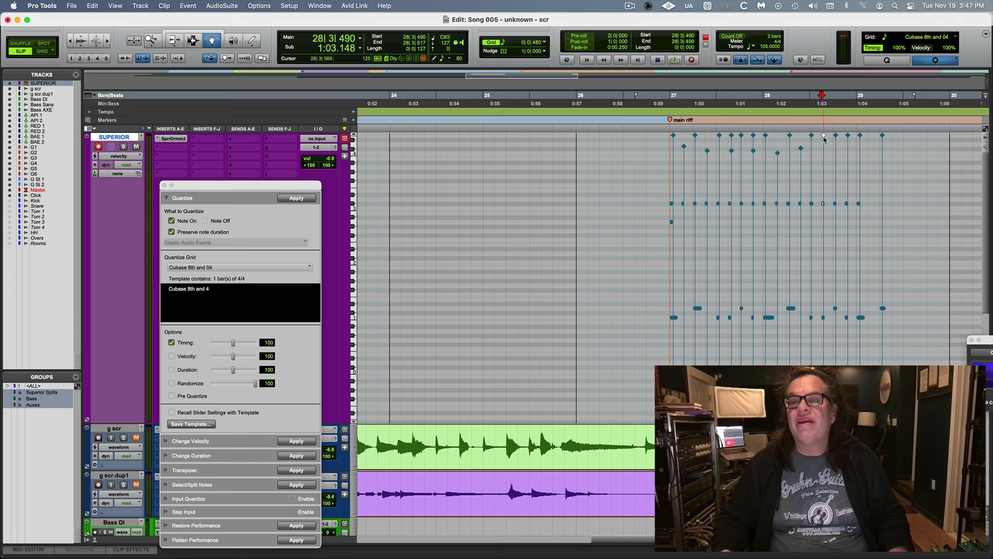
left_click_drag(824, 141, 824, 153)
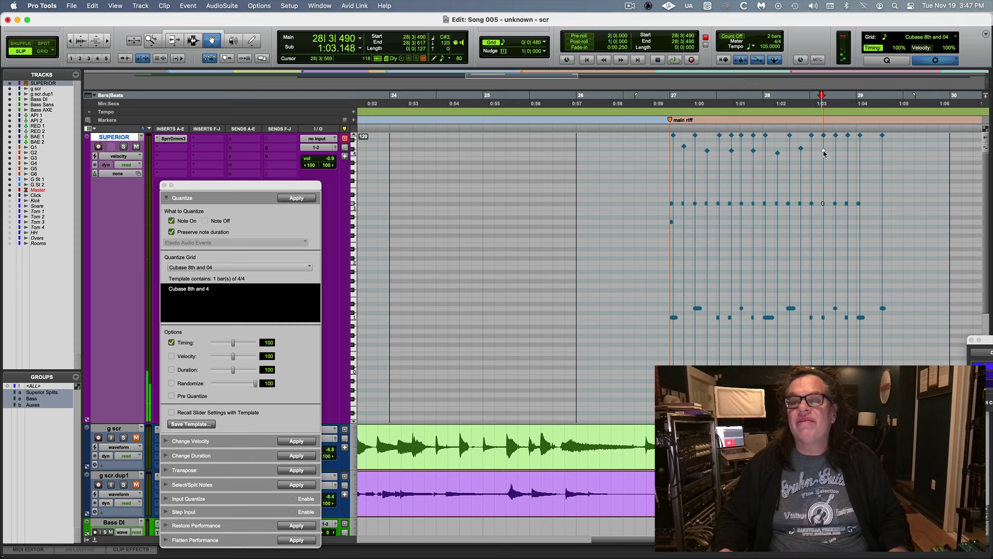
left_click(847, 204)
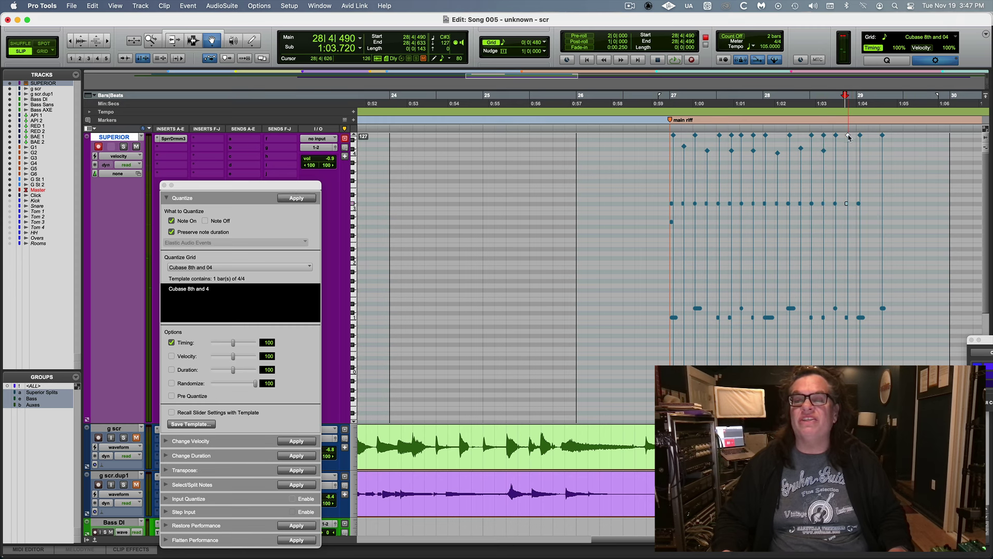
left_click_drag(848, 138, 849, 161)
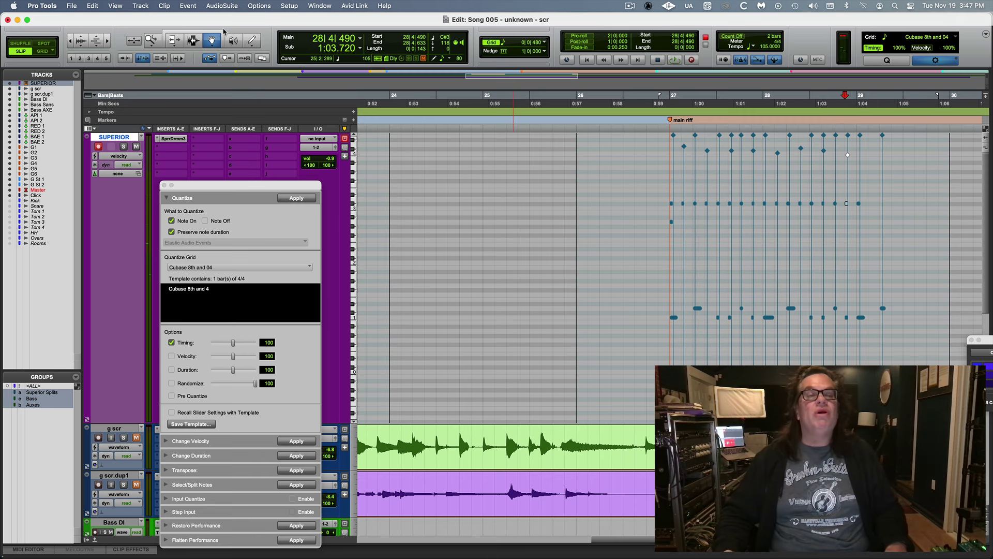
- With the Selector, play from 25|4|762 to hear the softened fill
left_click(200, 45)
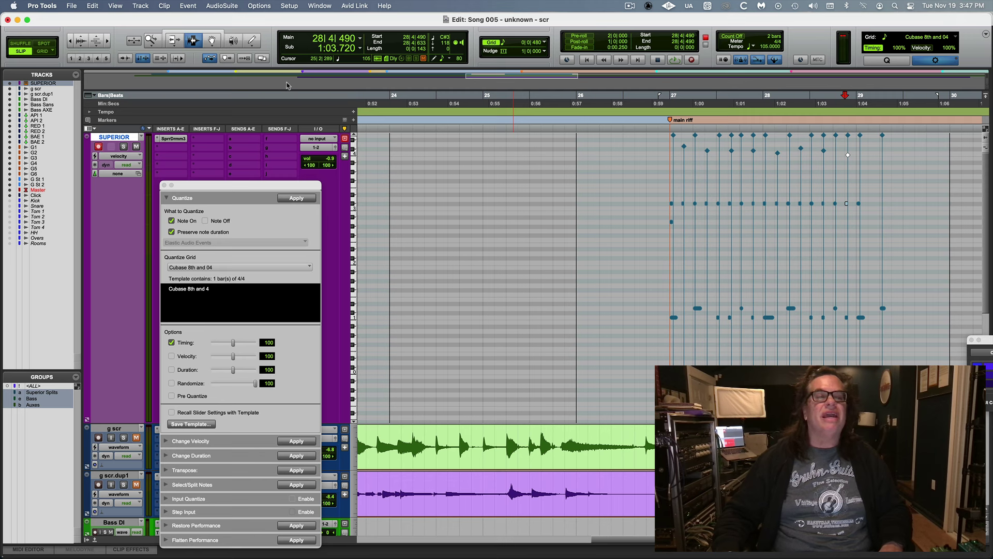
left_click(571, 128)
key("space")
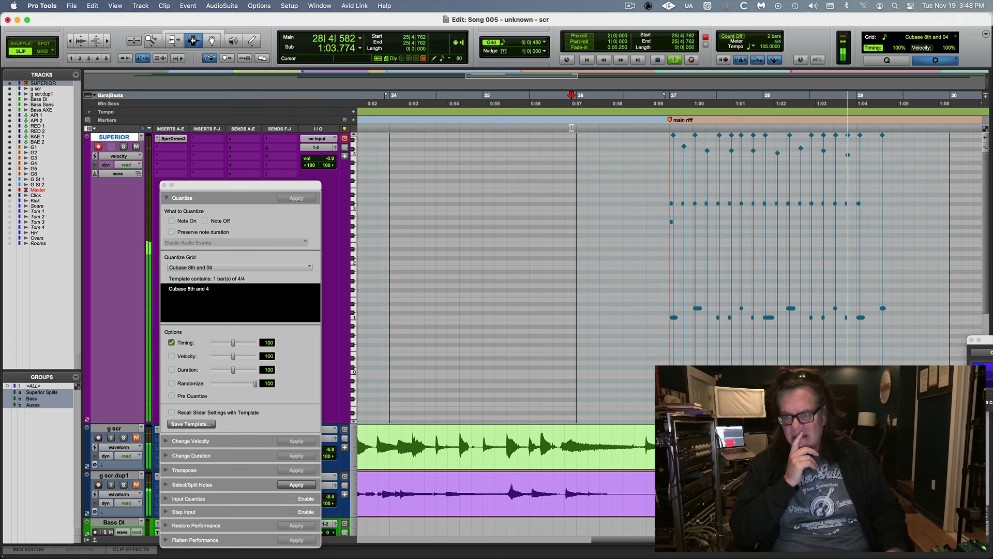
key("space")
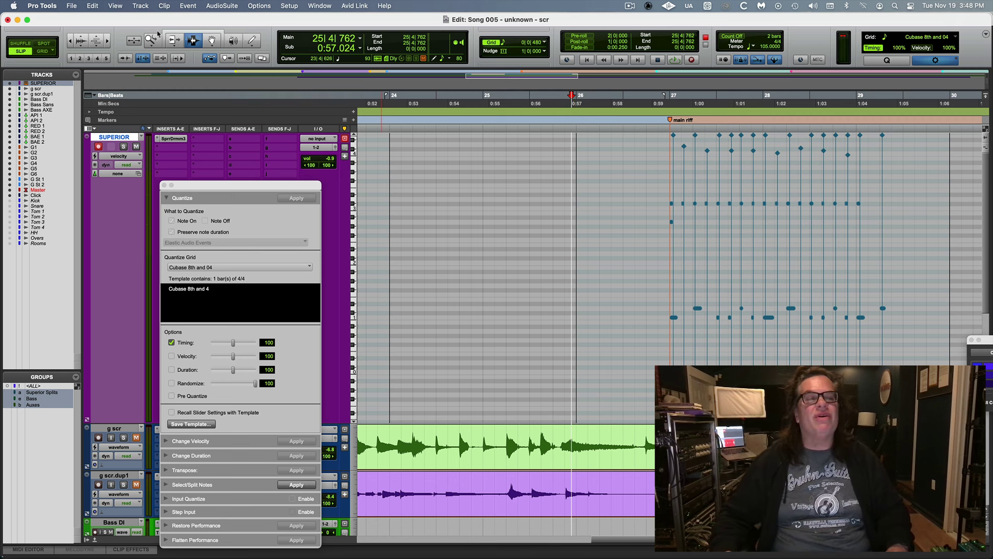
- In Grid mode, repeat the drum notes from bar 27 once
key("F4")
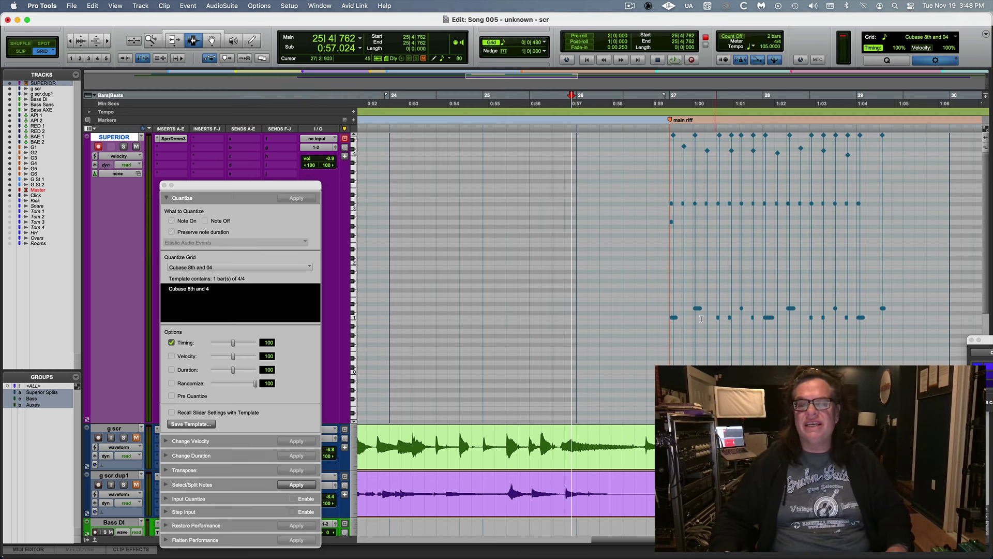
left_click_drag(671, 324, 949, 339)
key("alt+r")
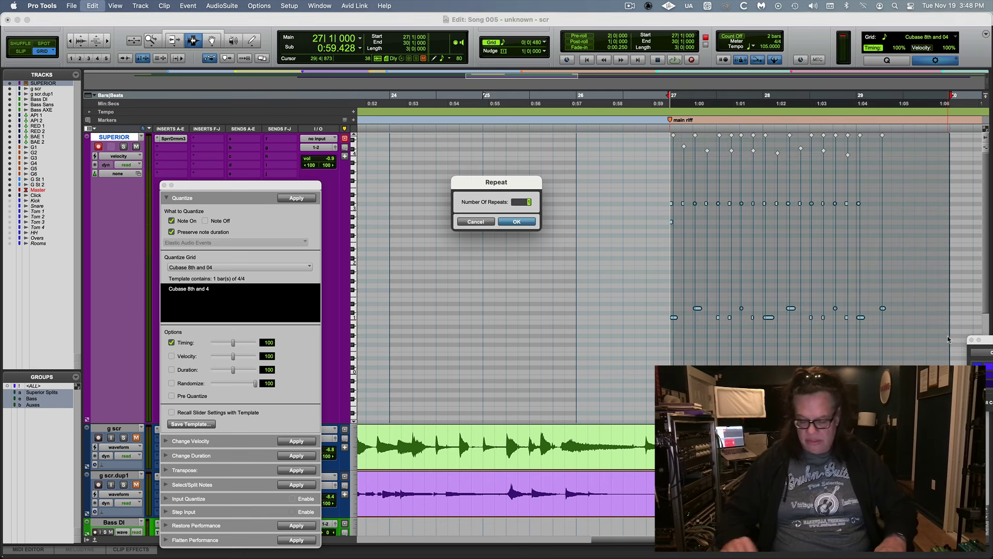
key("Return")
- Zoom in on bars 29–32 and select the notes from 29|4|480 to 32|2|480
key("super+bracketleft")
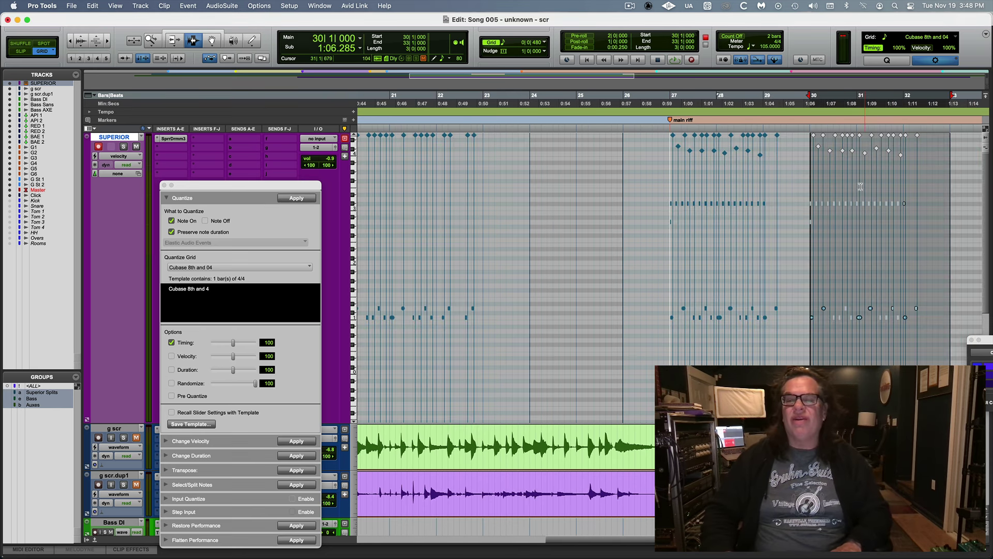
left_click(864, 209)
key("super+bracketright")
key("super+bracketright")
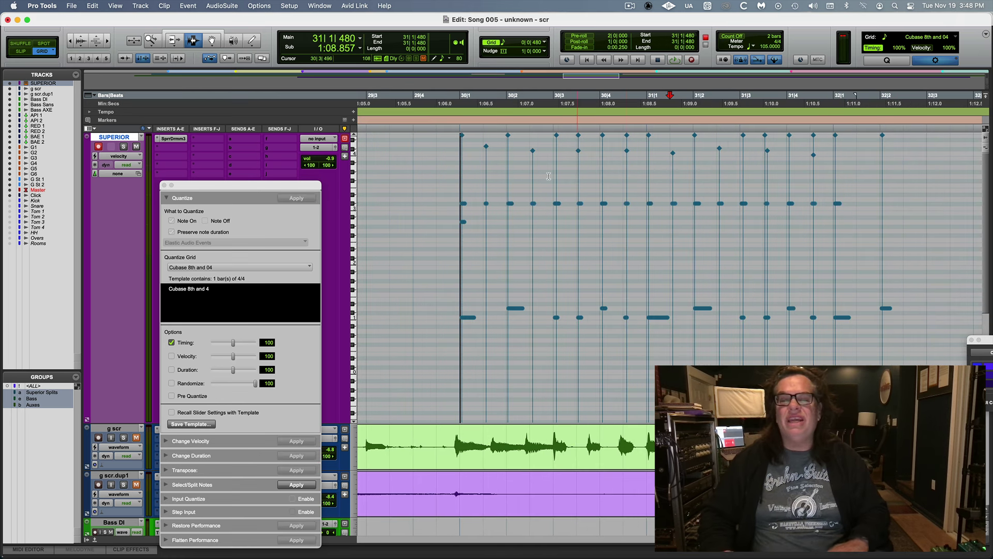
left_click_drag(436, 229, 926, 223)
- Quantize the selected repeated notes to a 1/8 note grid
left_click(202, 268)
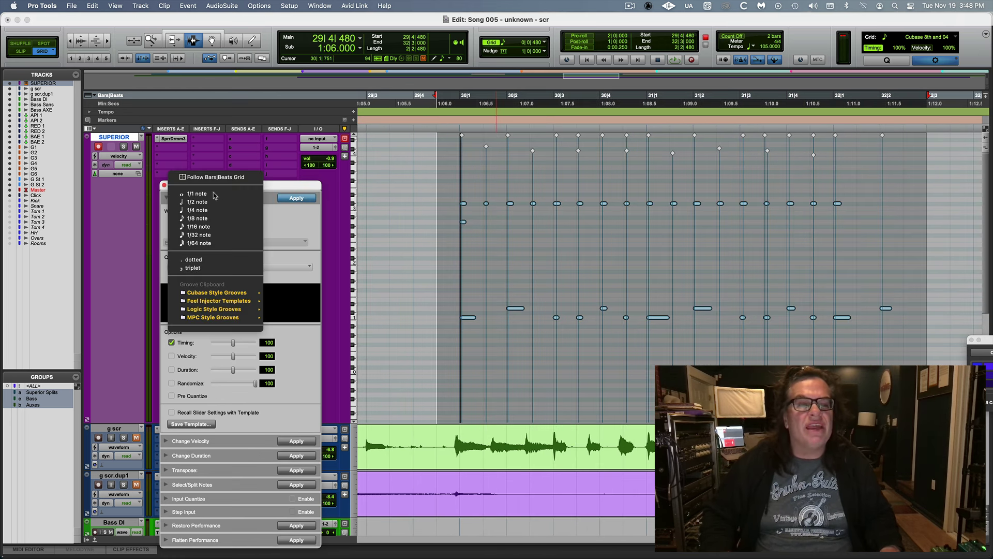
left_click(215, 220)
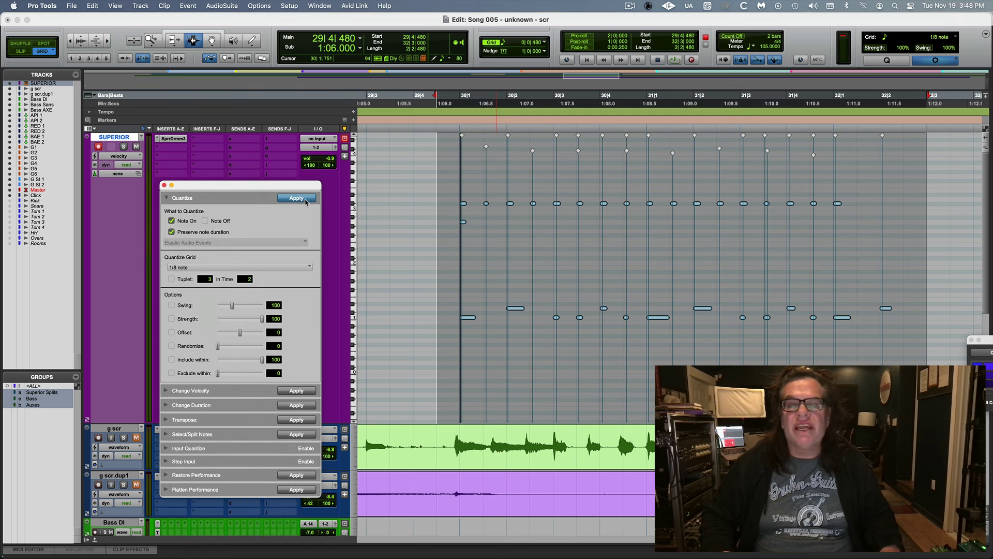
left_click(305, 200)
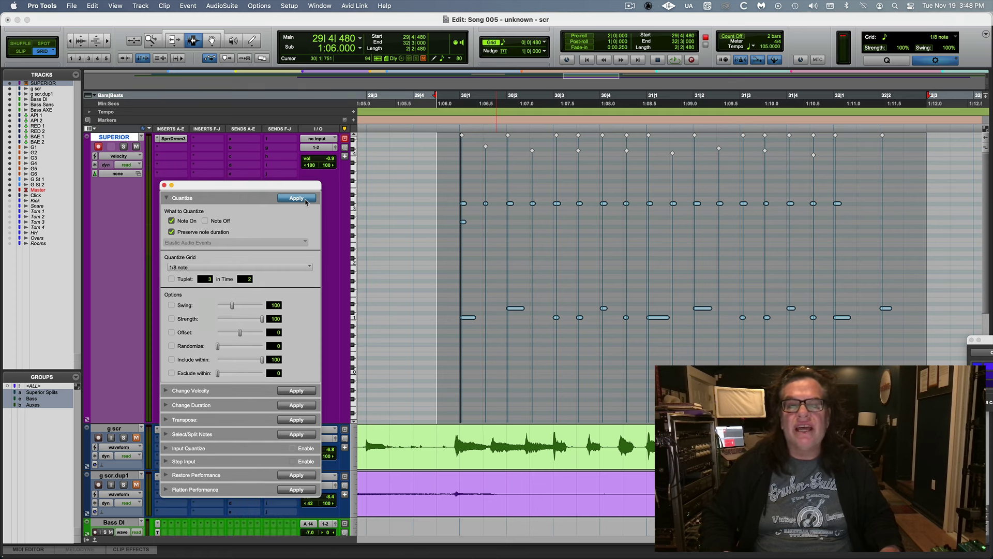
- Select the 14 notes in the eighth-note row with the Grabber, then view the whole song
left_click(419, 183)
left_click(212, 41)
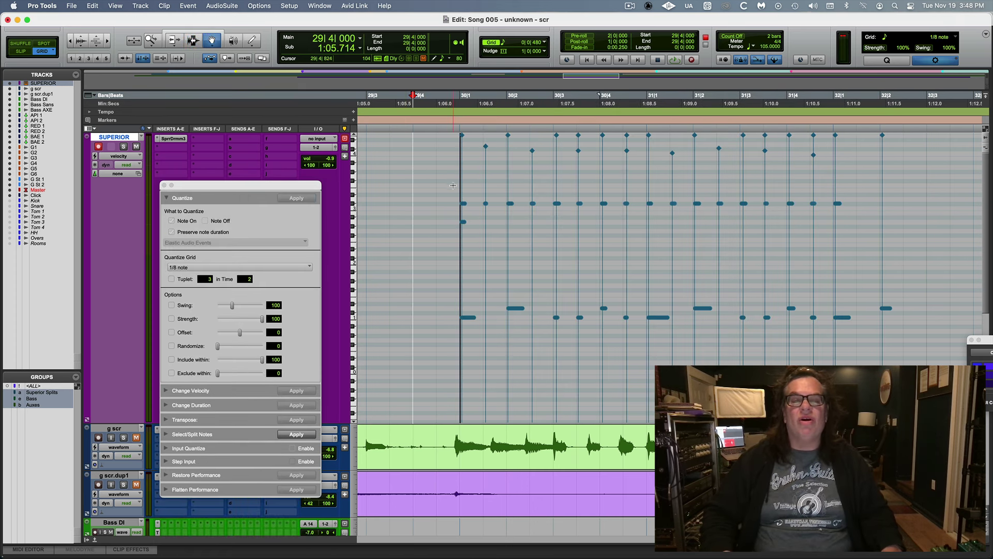
left_click_drag(453, 186, 853, 210)
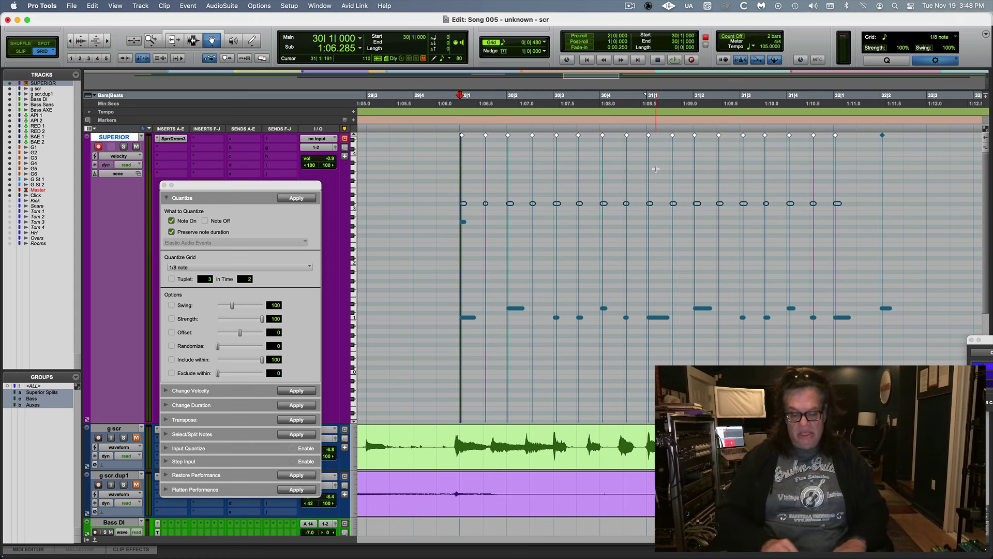
key("Return")
key("alt+a")
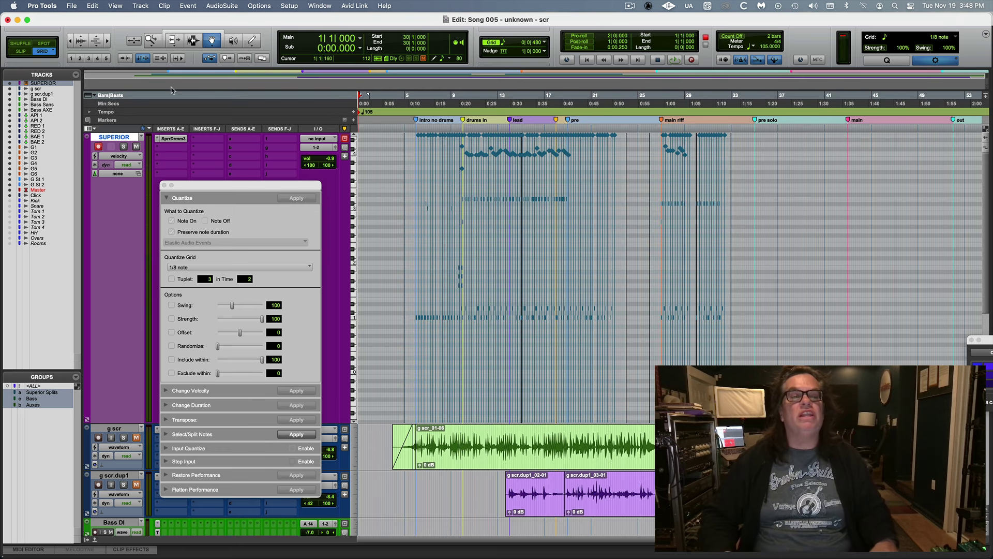
left_click(194, 41)
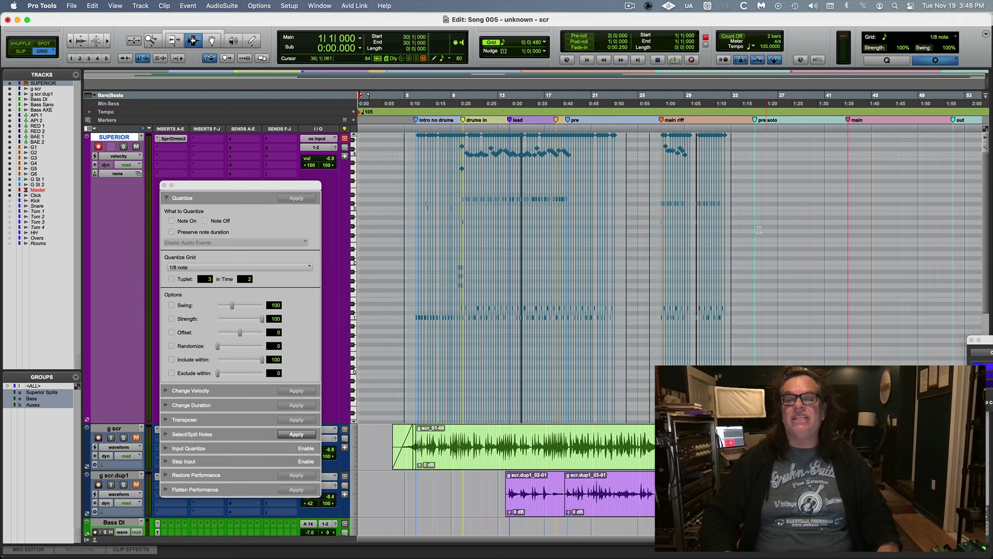
left_click(714, 212)
key("super+bracketright")
key("super+bracketright")
key("super+bracketright")
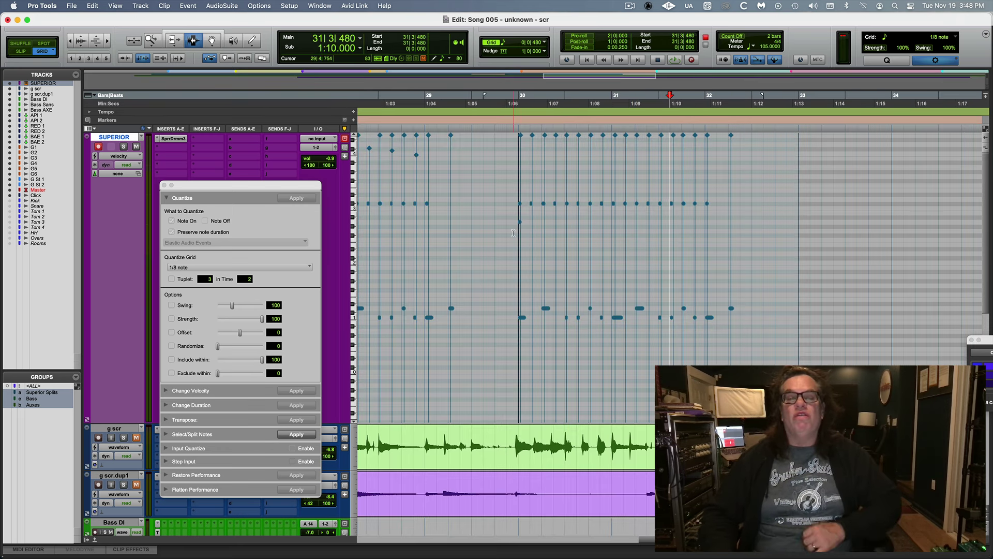
left_click(484, 204)
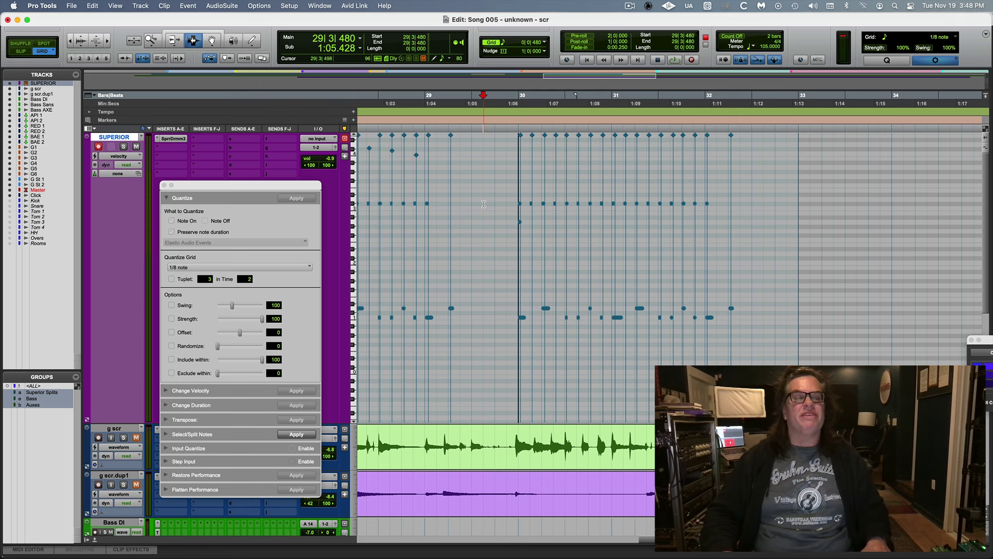
key("space")
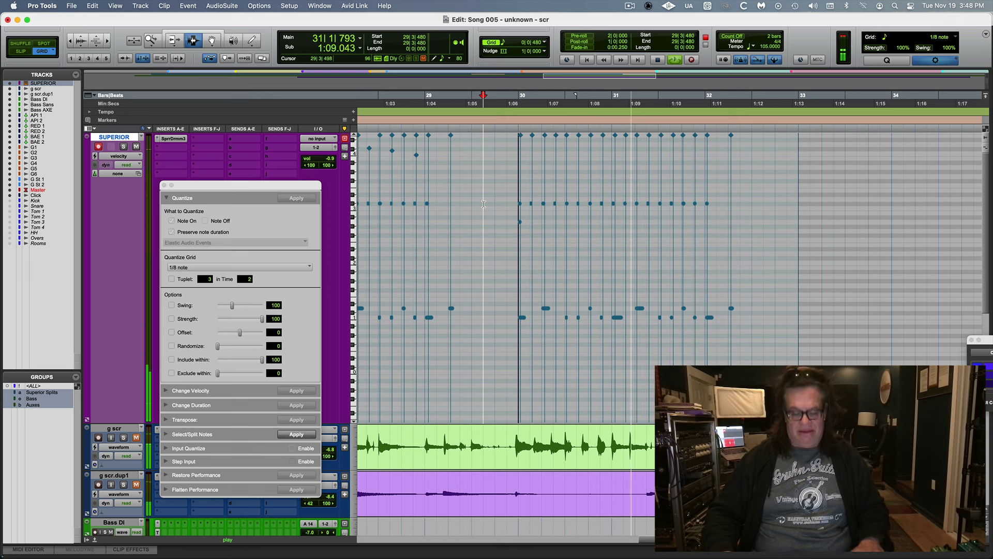
key("r")
key("r")
key("space")
left_click(556, 170)
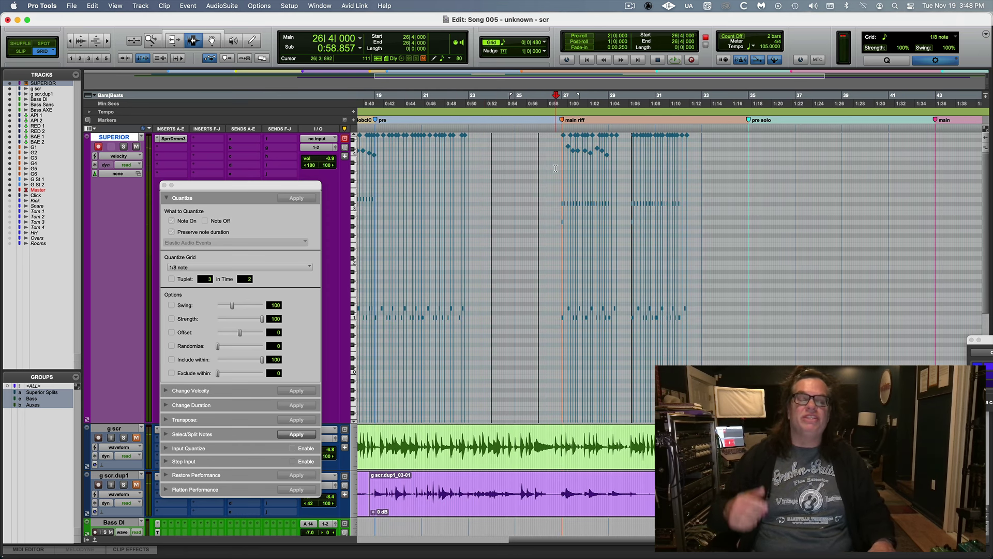
key("space")
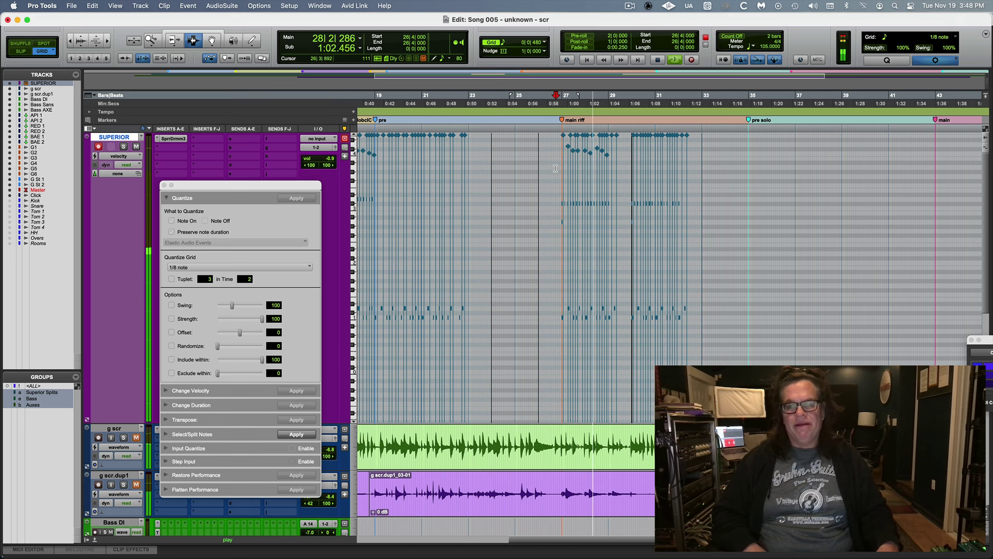
key("space")
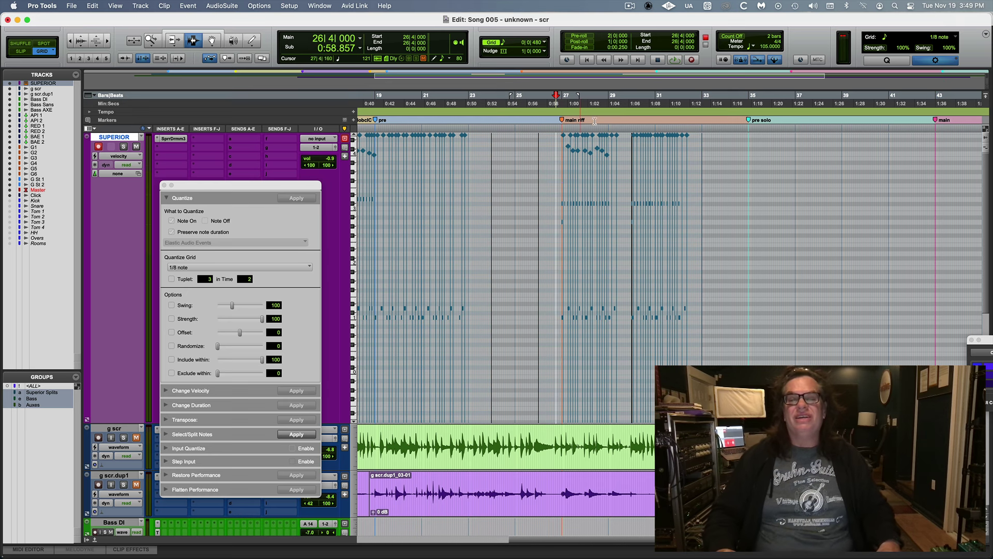
left_click(623, 141)
scroll(574, 140, "up", 1)
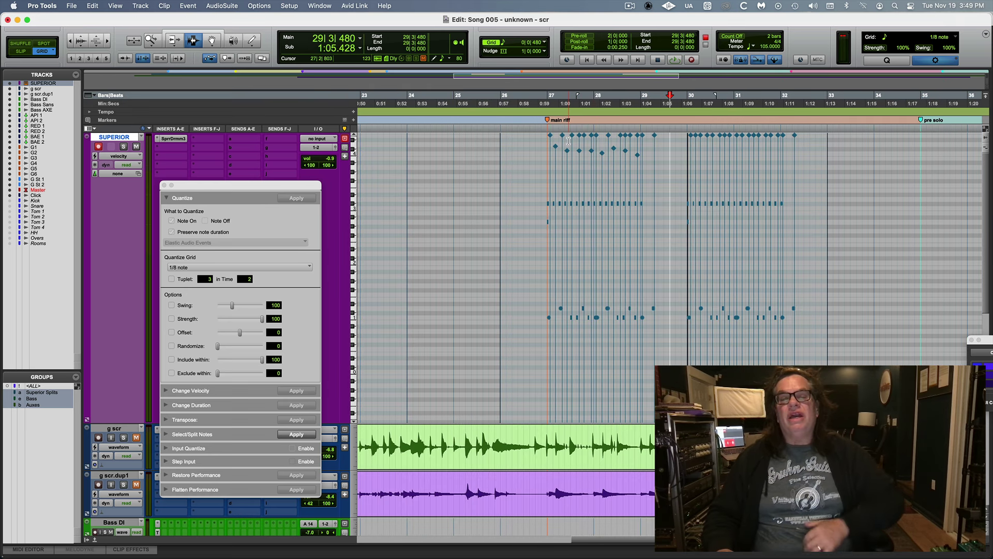
left_click(530, 168)
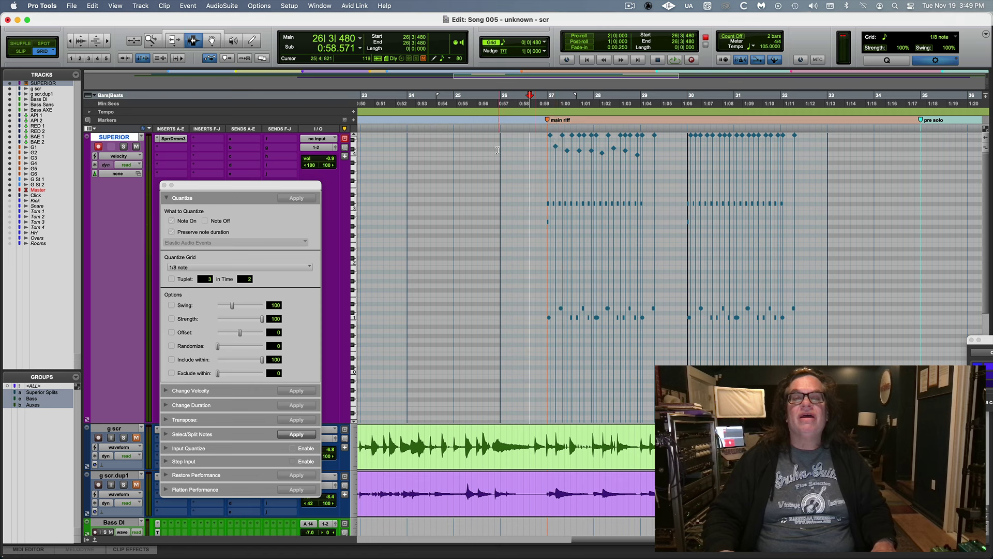
key("space")
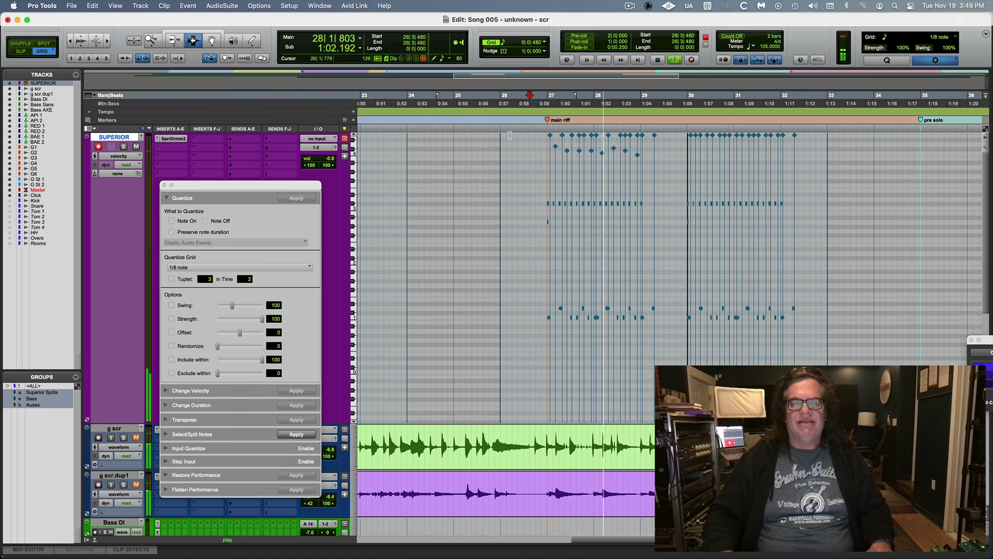
key("space")
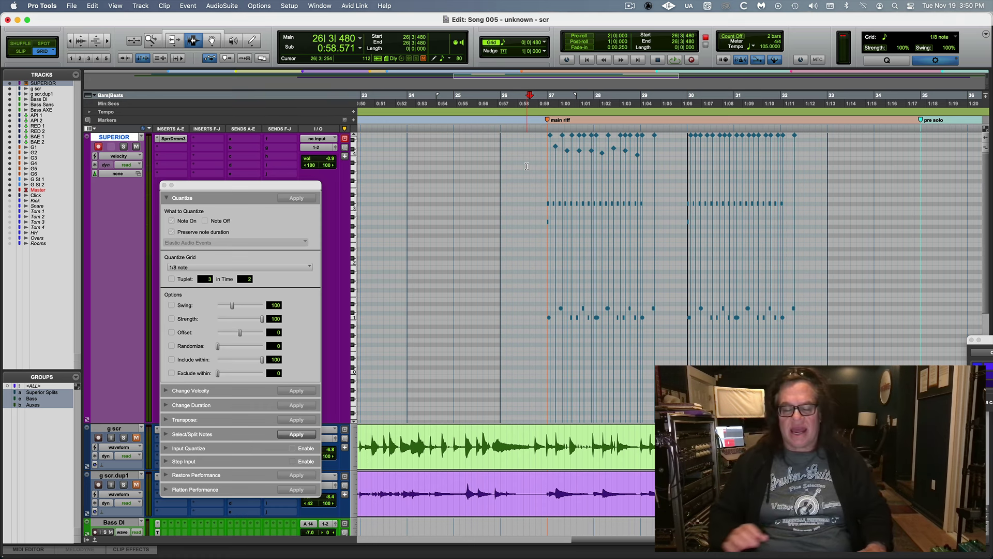
- Play the fill from 26|3|480, then replay from 29|4|480 through the repeat
key("space")
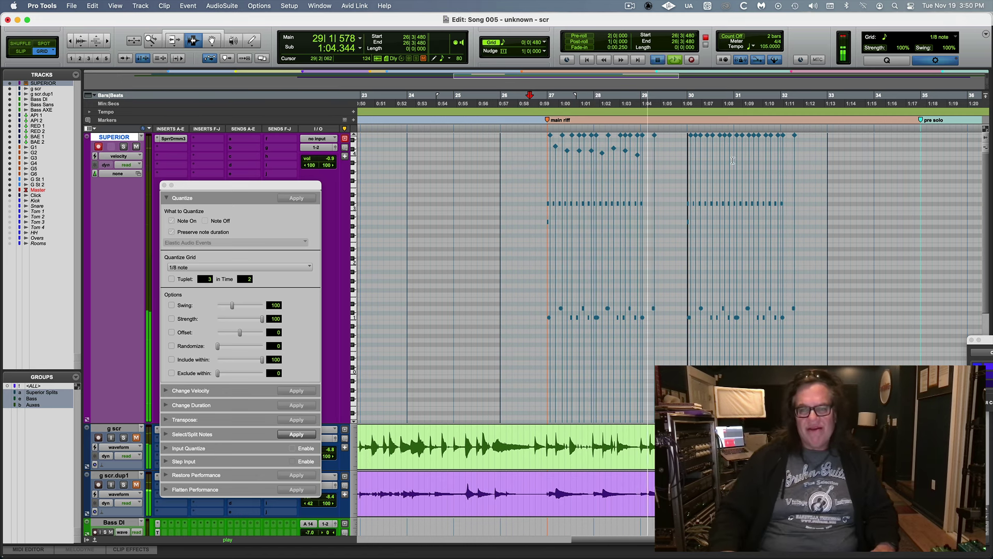
left_click(679, 171)
key("space")
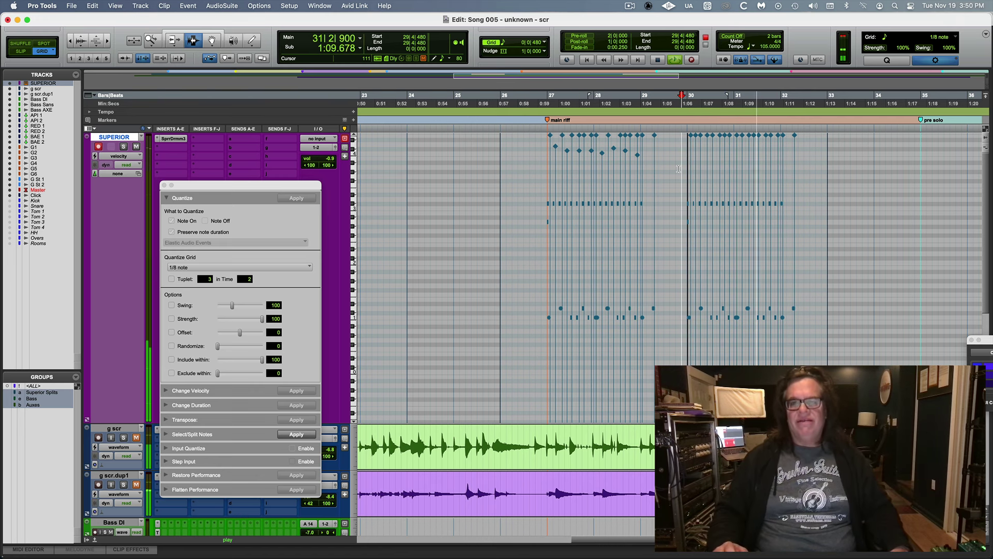
key("space")
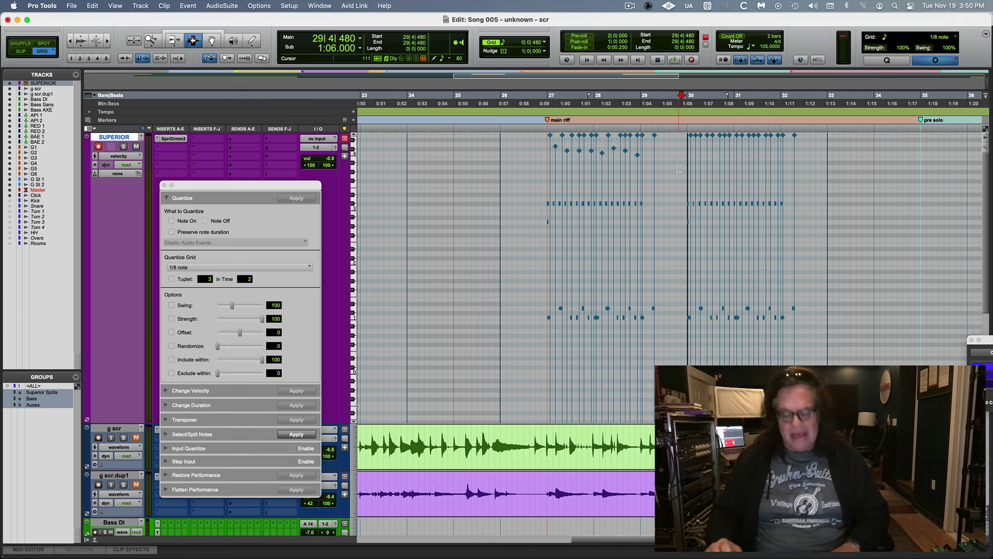
- Delete the drum notes from bar 26 to 35 and return to the session start
key("r")
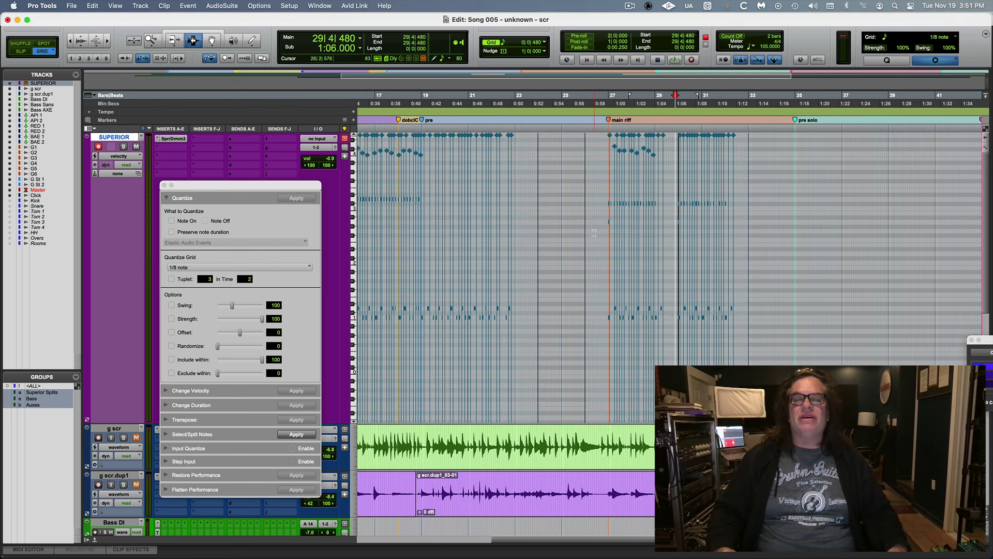
left_click_drag(593, 233, 807, 233)
key("Delete")
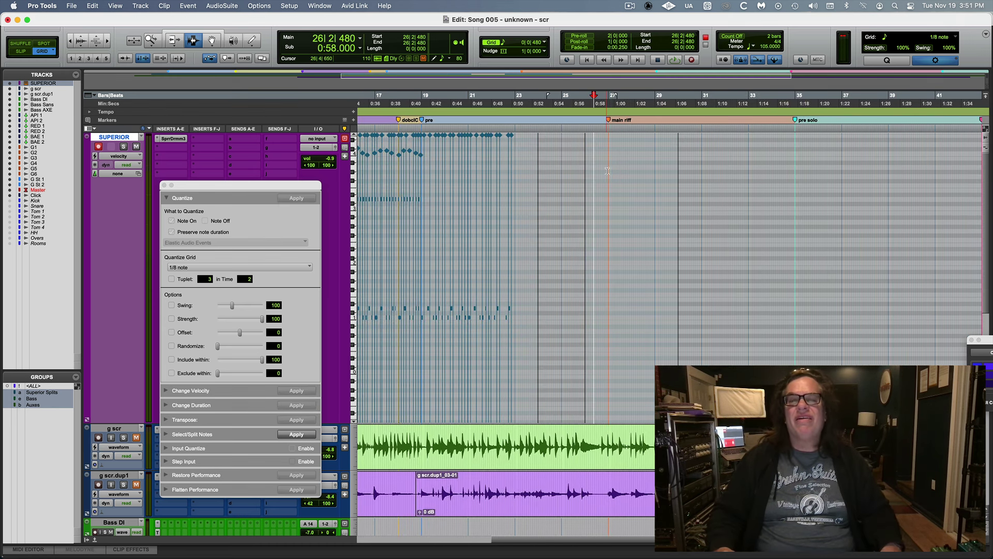
key("Return")
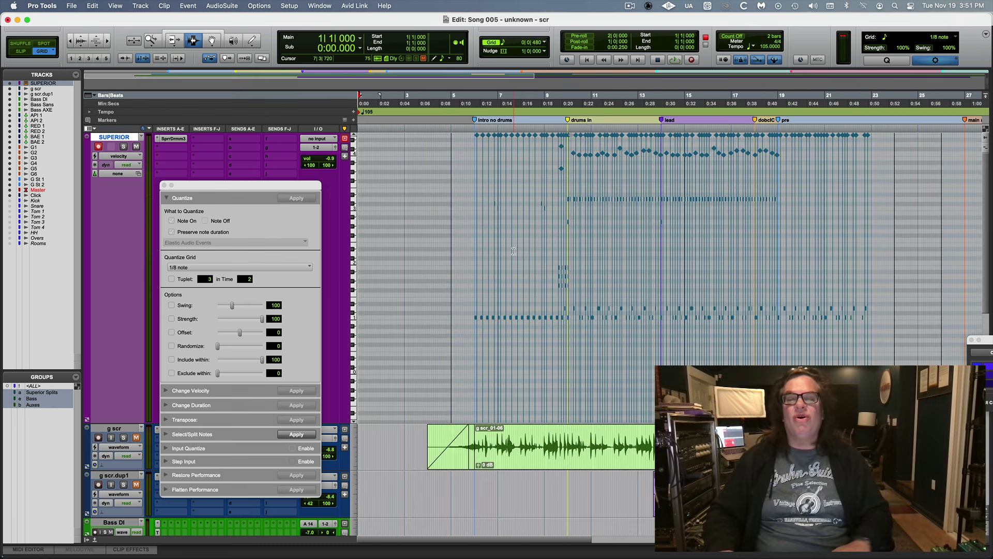
- Switch the SUPERIOR track view through pitch bend and sysex back to notes, zoomed on bars 1–27
left_click(127, 156)
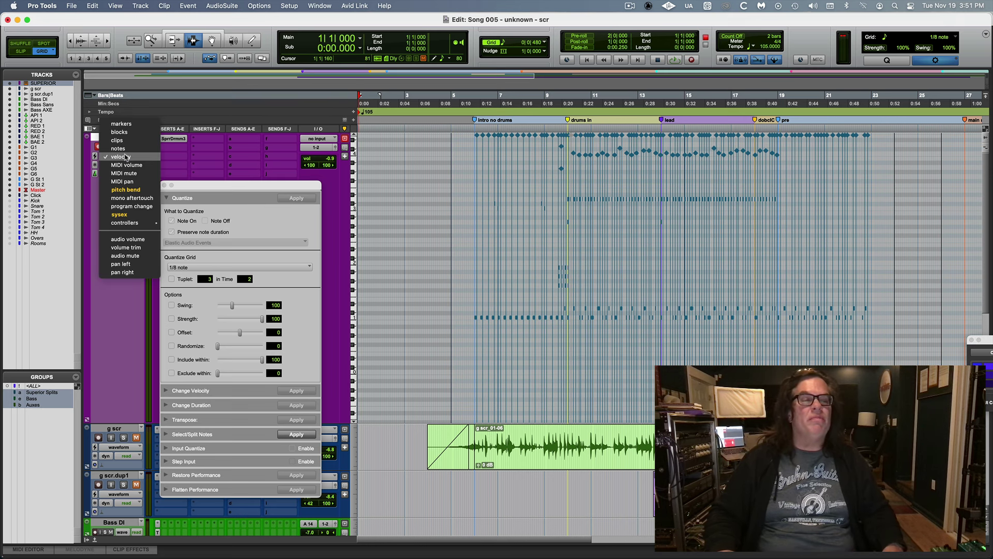
left_click(128, 190)
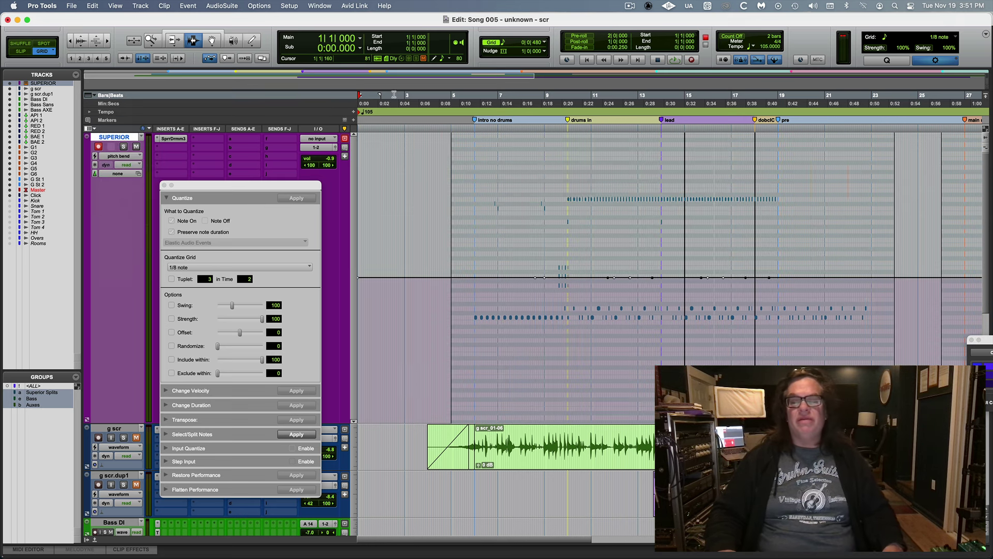
key("super+bracketleft")
key("super+bracketleft")
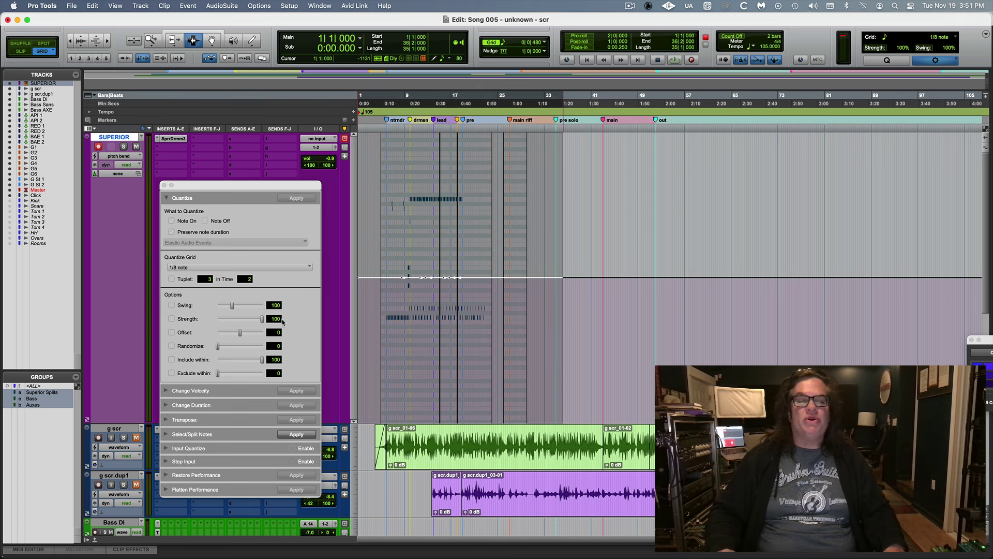
left_click(115, 158)
left_click(120, 183)
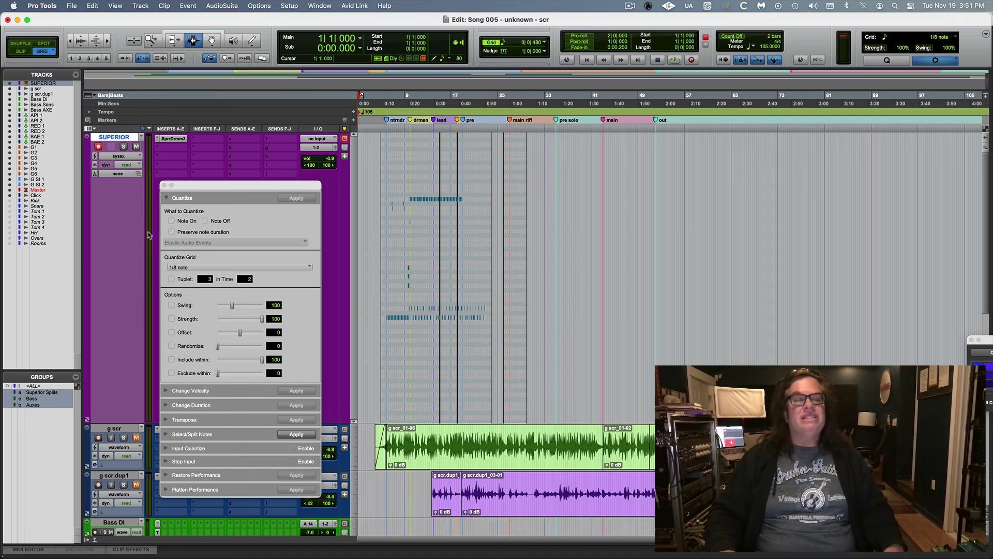
left_click(125, 156)
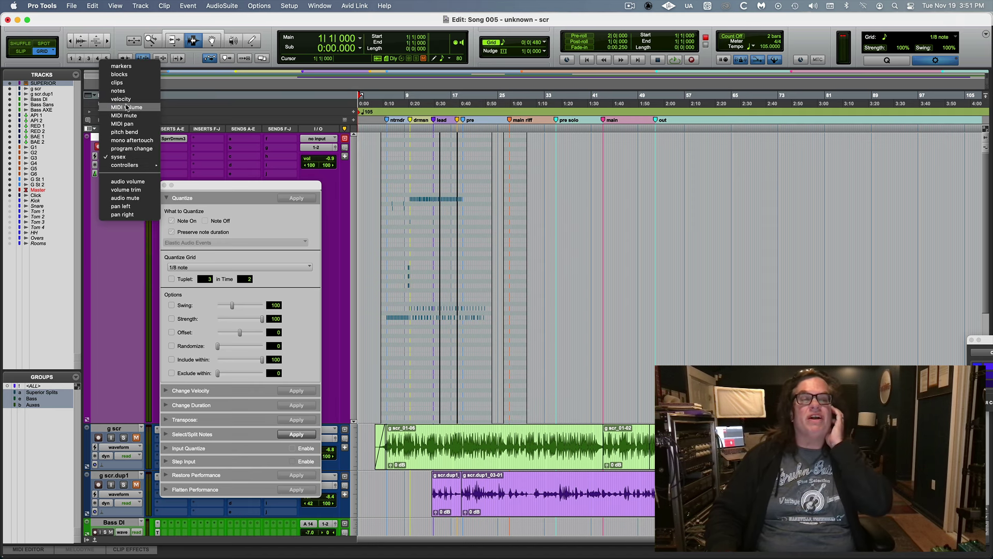
left_click(118, 91)
key("super+bracketright")
key("super+bracketright")
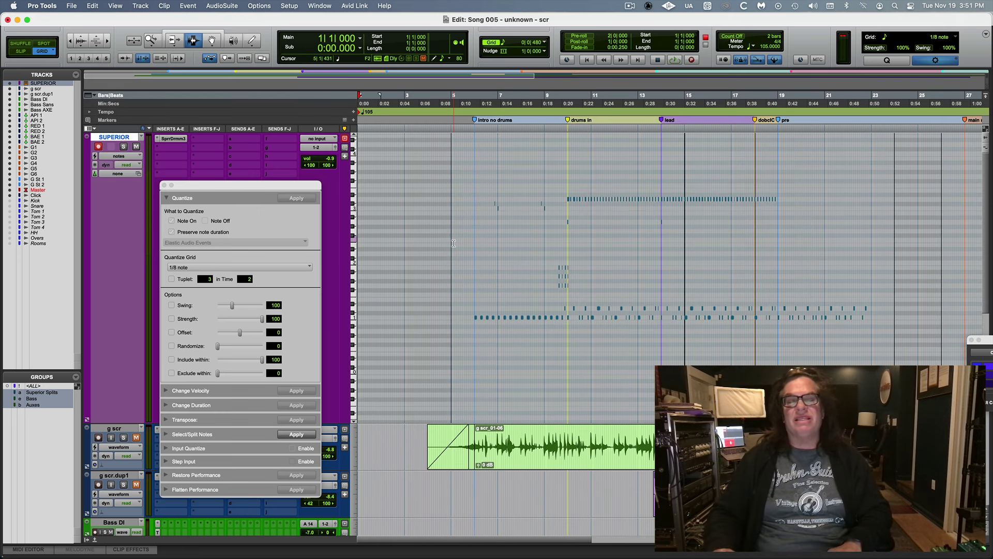
- Place the insertion point at the start of bar 5 and switch to the Mix window
left_click(465, 235)
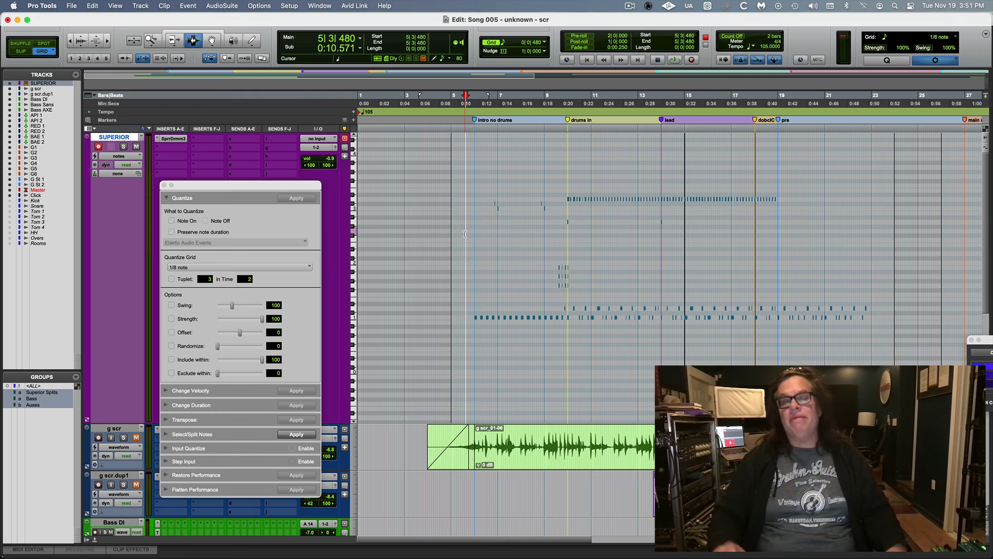
left_click(451, 171)
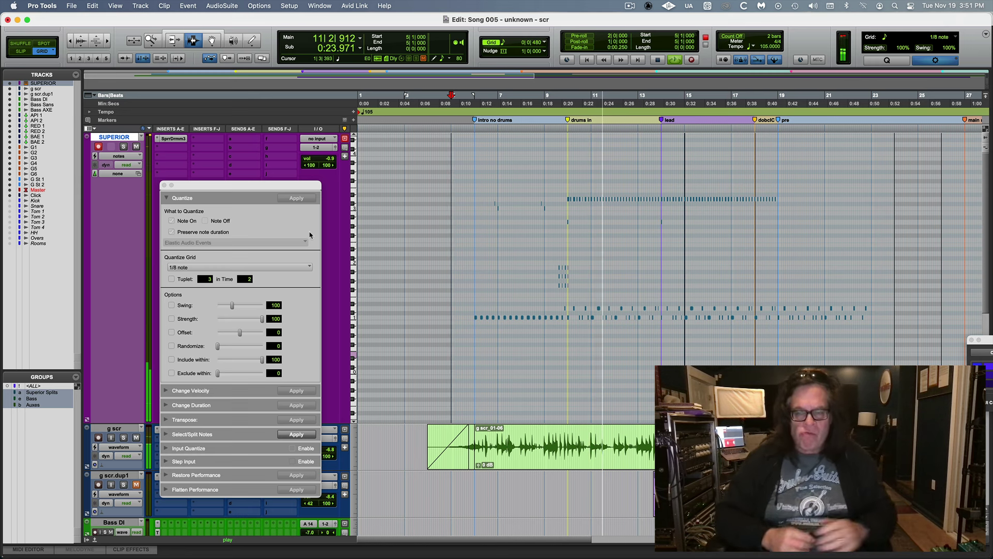
key("super+equal")
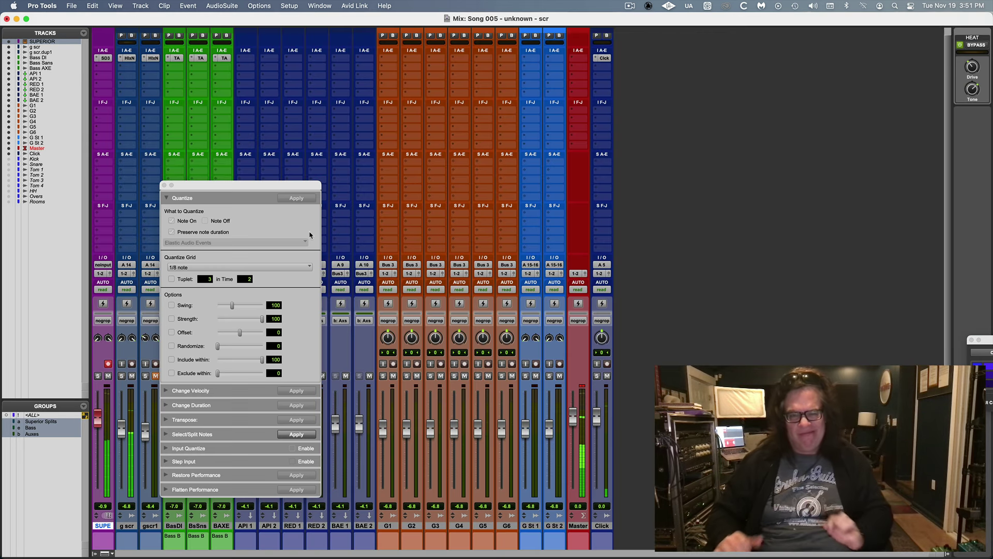
- Move the Quantize window aside, return to Edit, stop at 19|3|480 and zoom to bars 17–22
left_click_drag(283, 193, 21, 174)
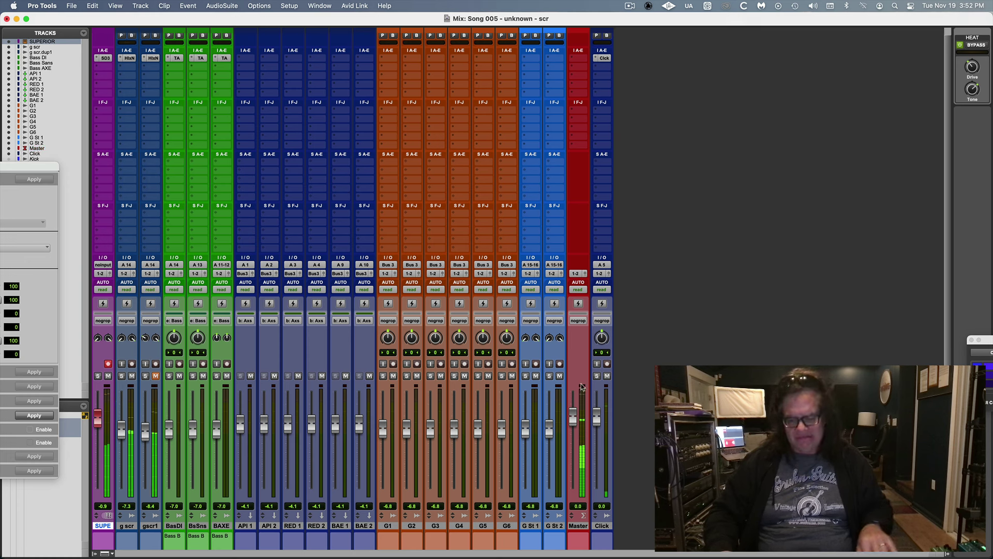
key("super+equal")
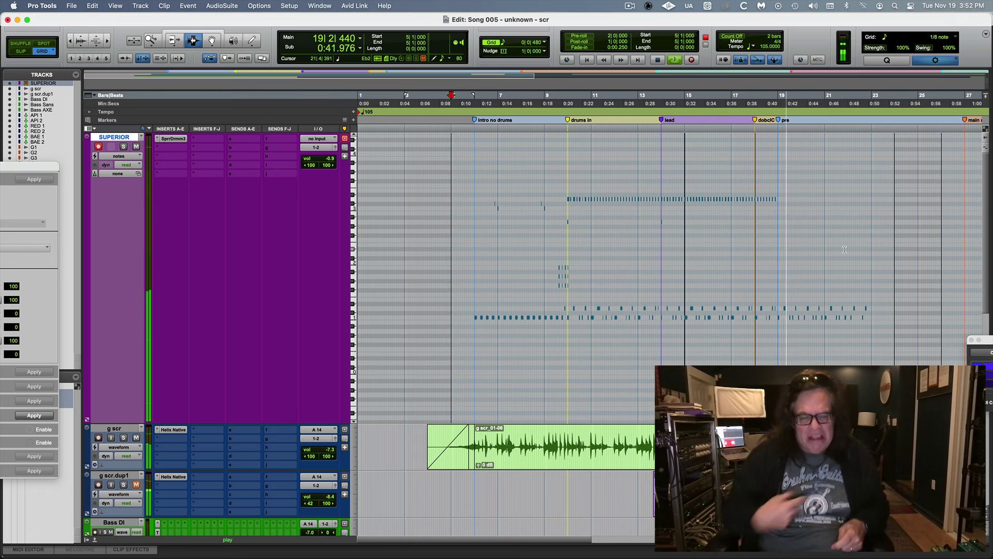
key("space")
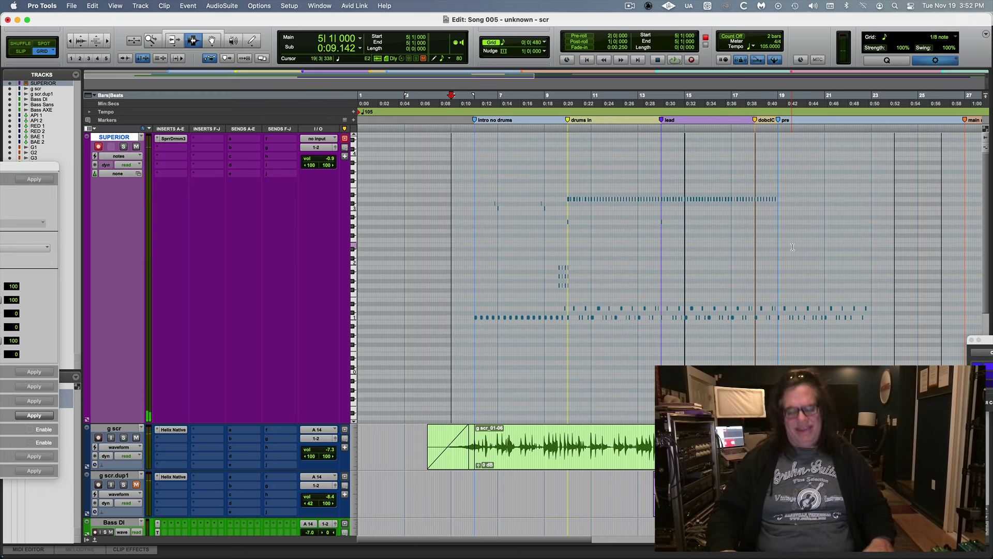
key("super+bracketright")
key("super+bracketright")
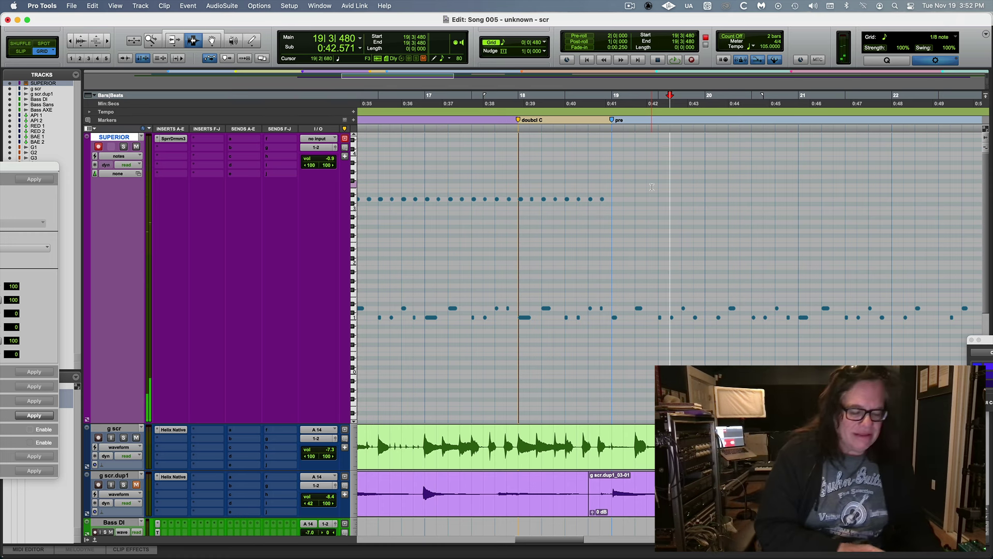
- Audition the part, then start and stop a first recording pass from bar 18
key("space")
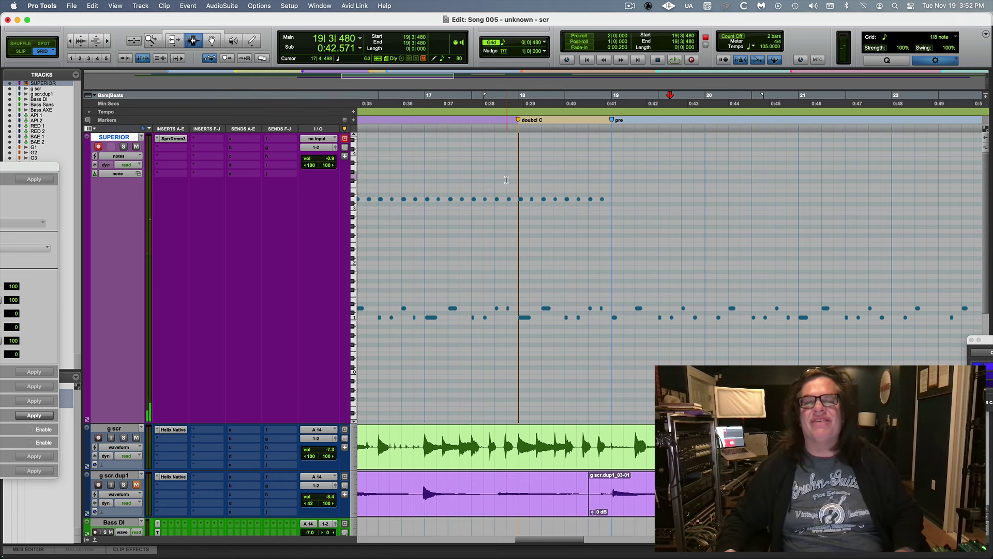
left_click(521, 171)
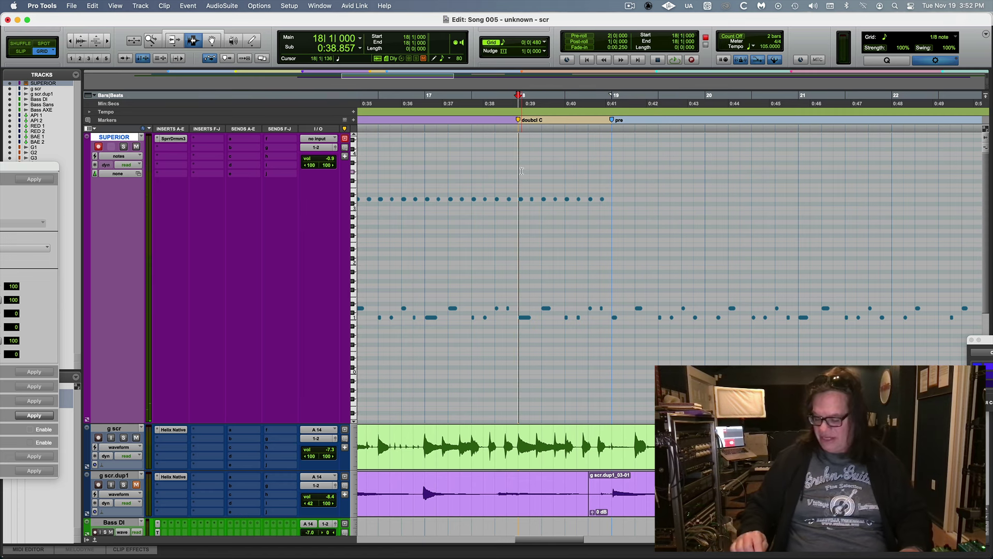
key("F12")
key("space")
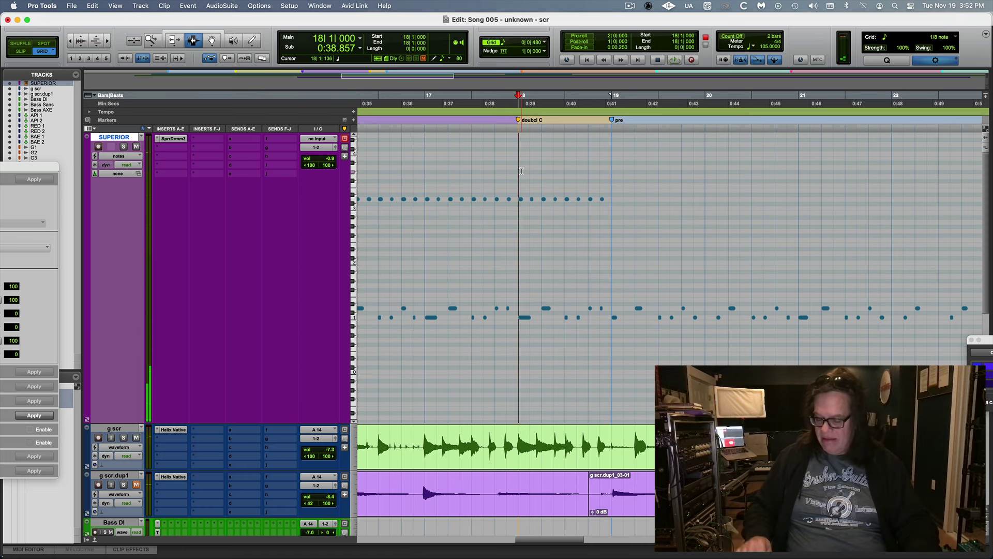
- Record another take from bar 18, undo the bad take with Cmd+Z, and re-record
key("F12")
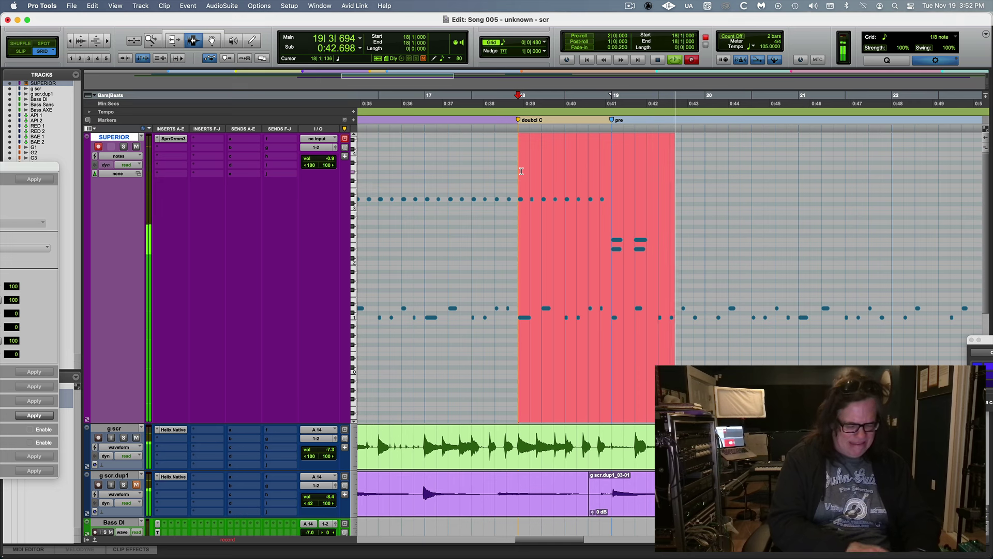
key("space")
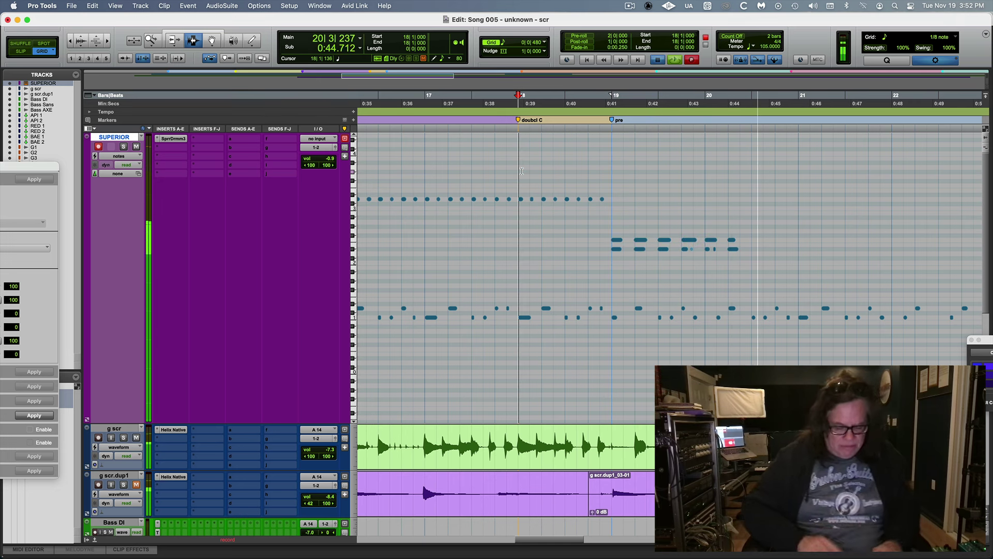
key("super+z")
key("F12")
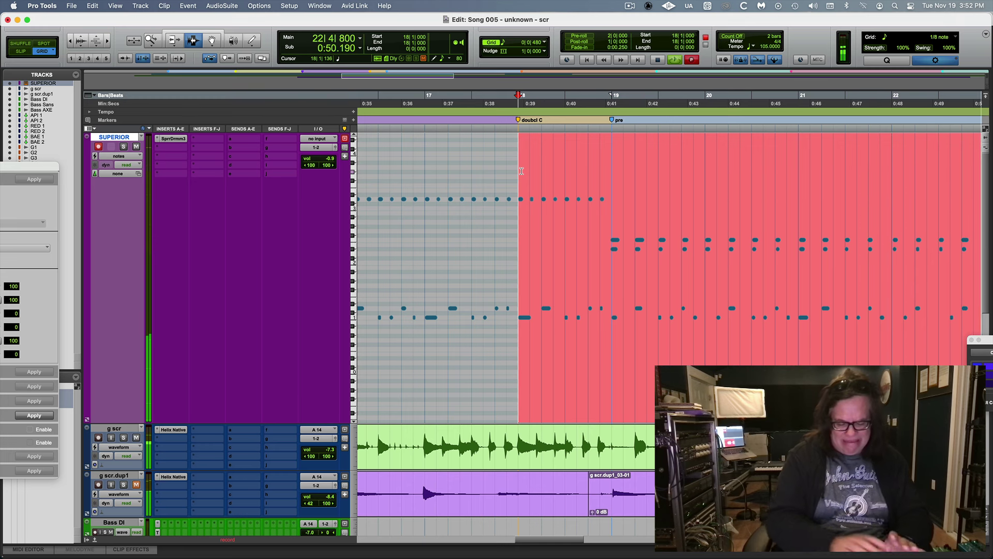
key("space")
key("super+bracketleft")
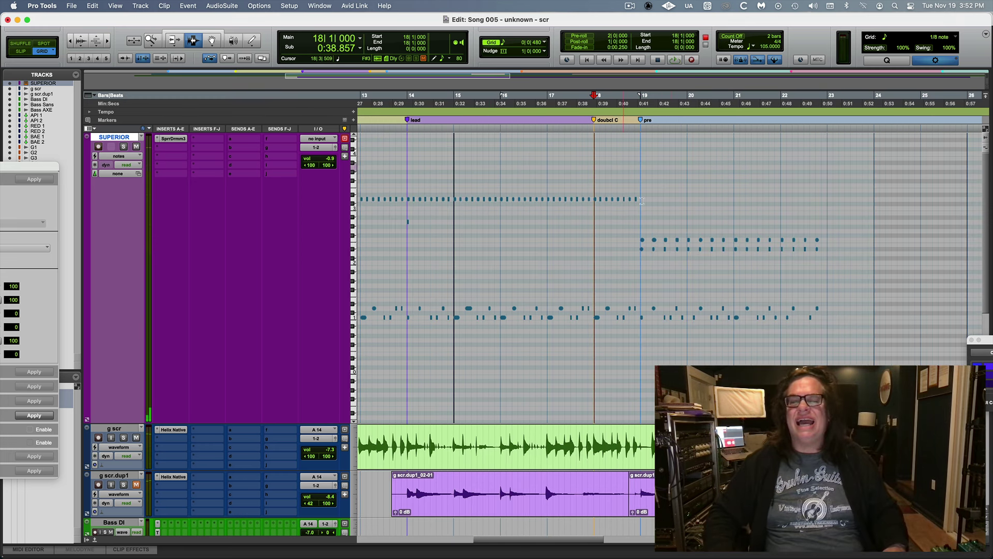
key("super+bracketright")
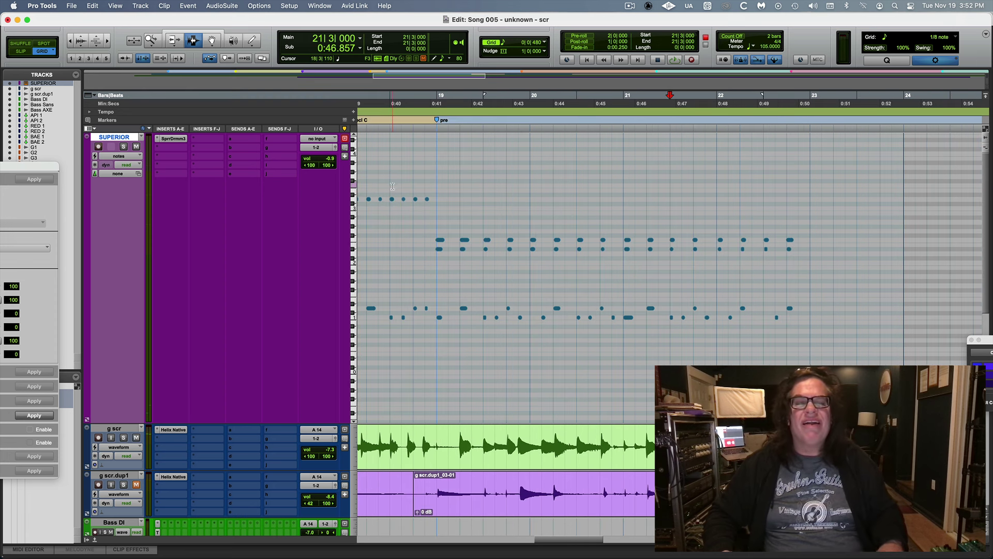
left_click(371, 188)
key("space")
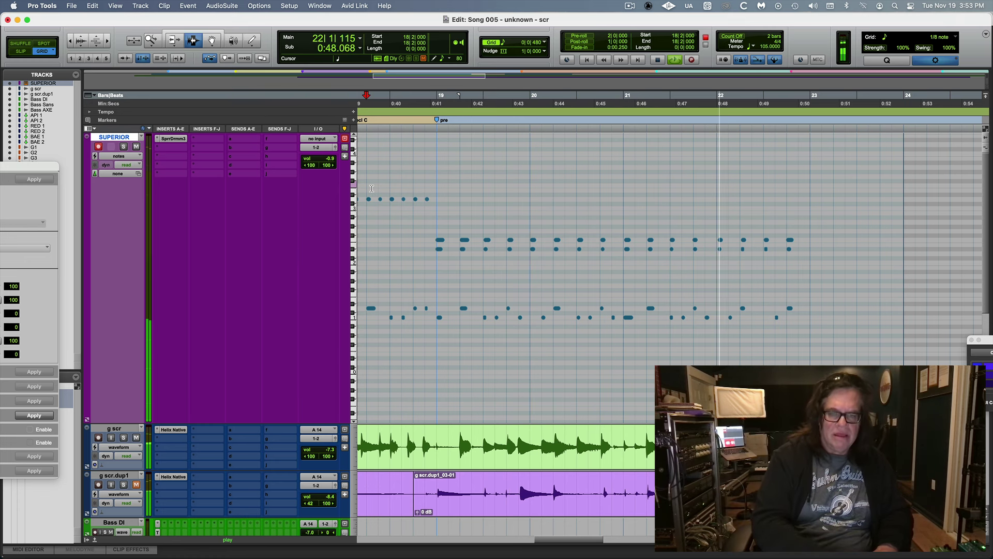
key("space")
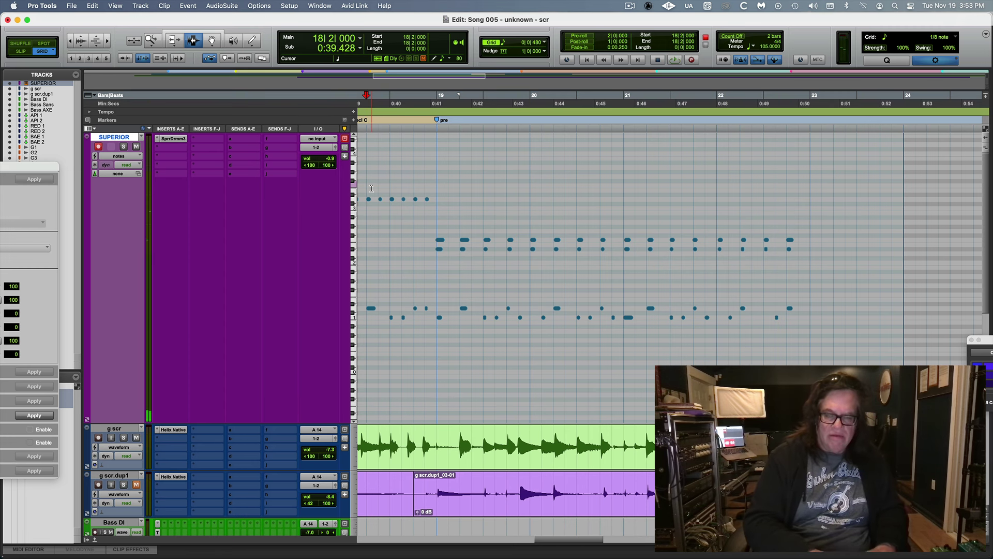
key("space")
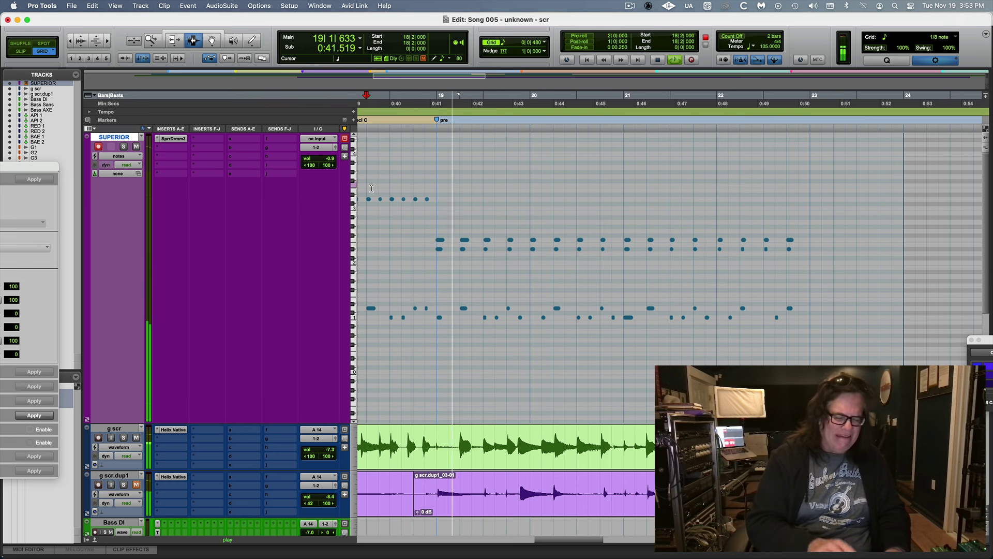
key("space")
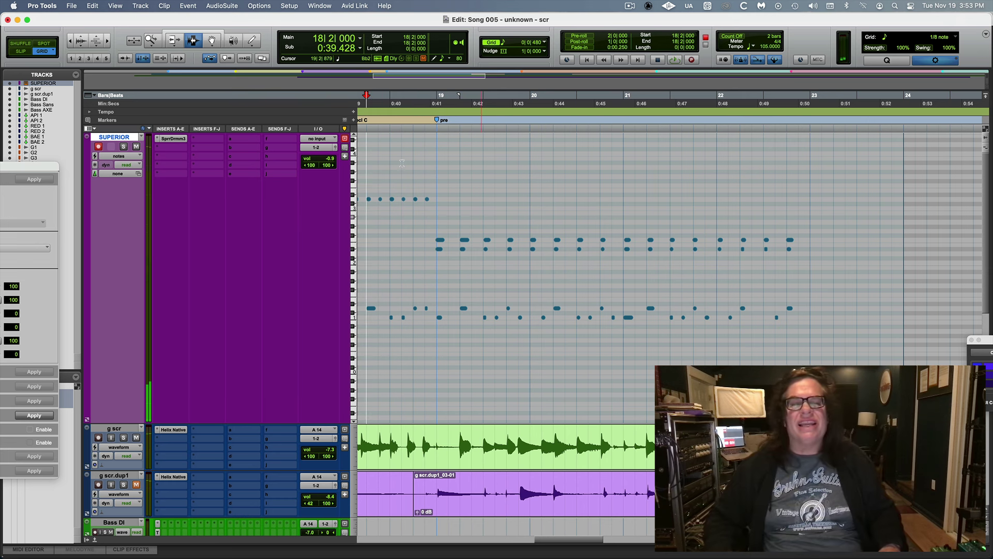
- With bars 15–28 in view, record the ending fill from bar 18, then place the cursor at 20|3
key("r")
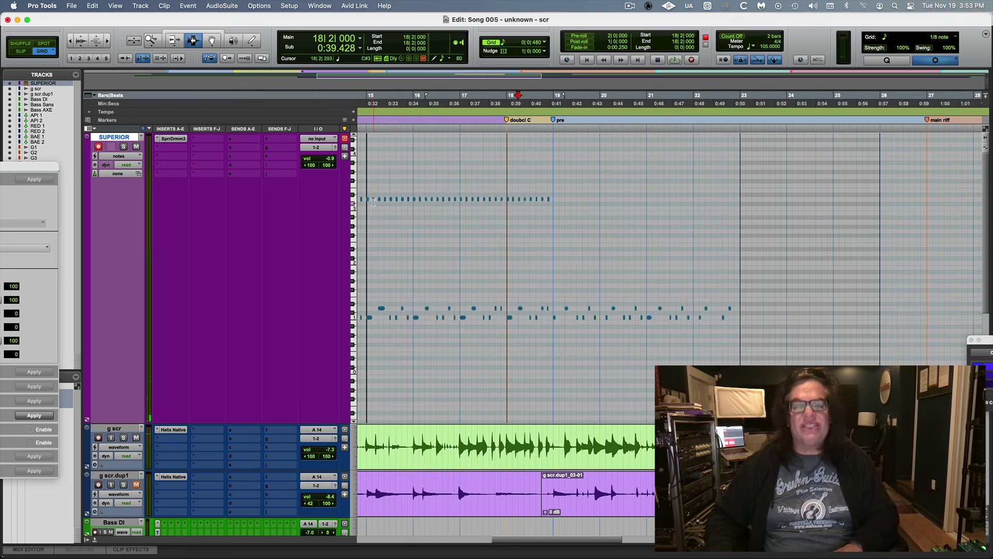
left_click(507, 175)
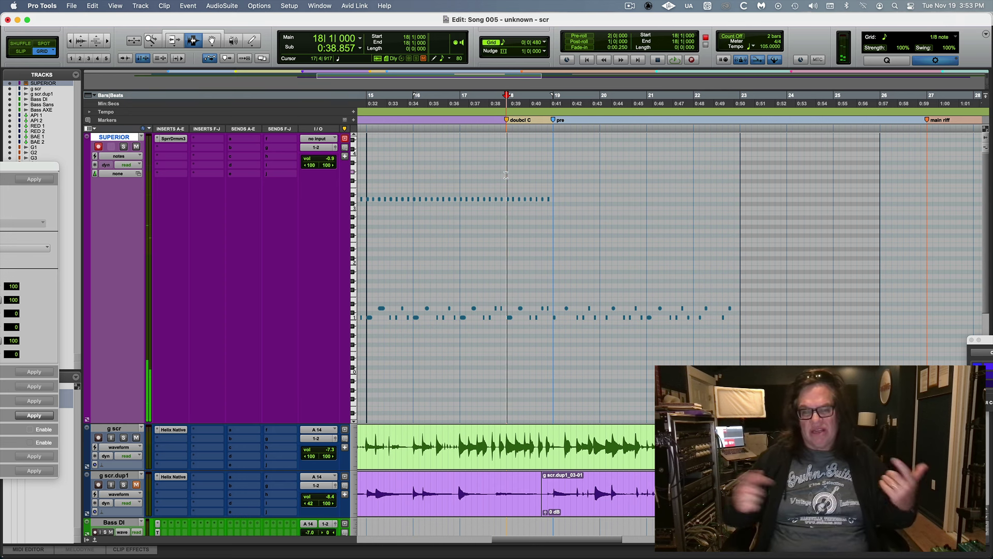
key("space")
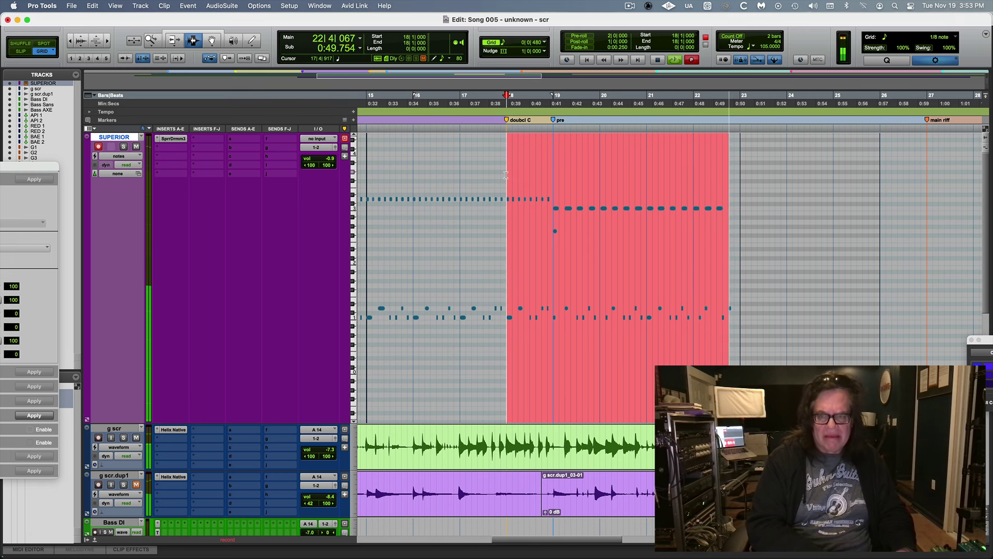
key("space")
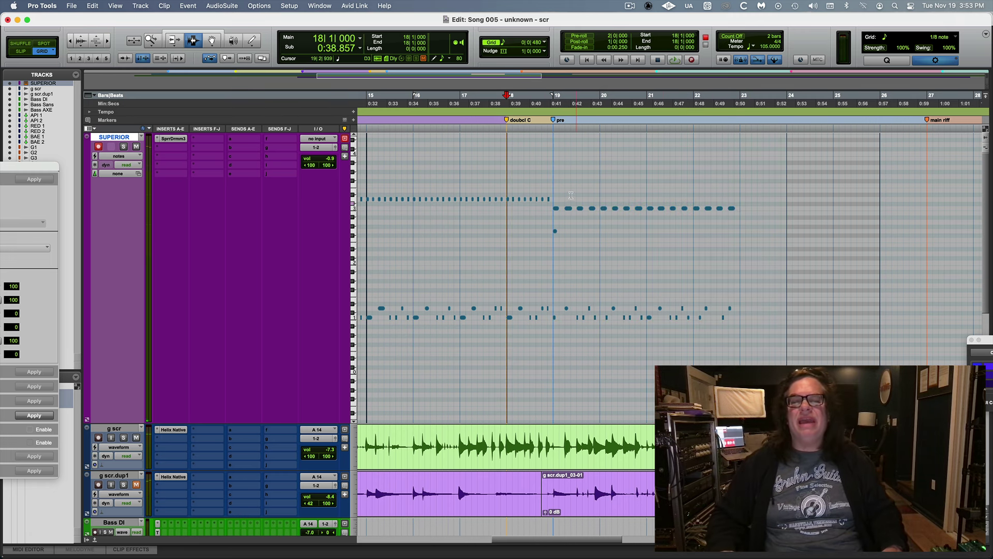
left_click(625, 187)
- Zoom in and play back the recorded fill from bar 18
key("super+bracketright")
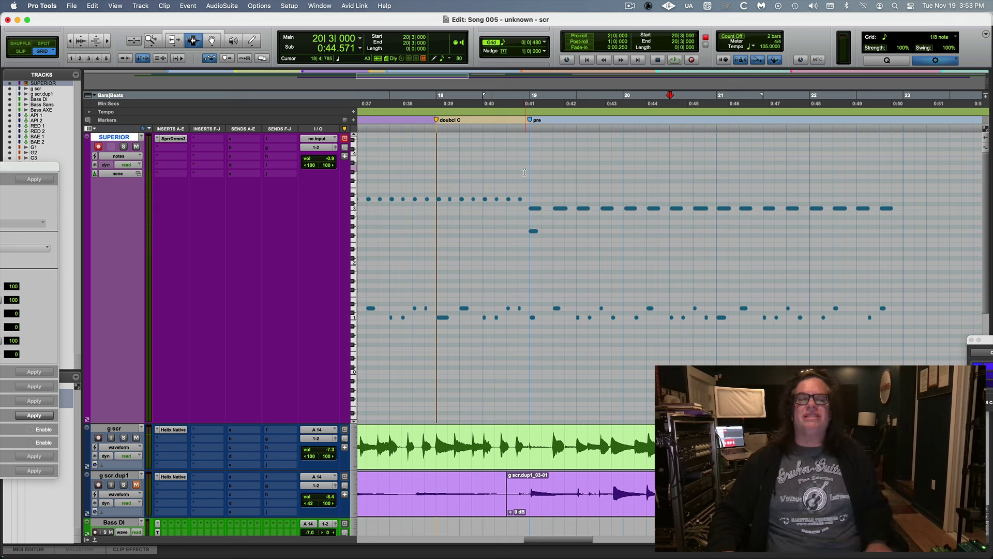
left_click(435, 202)
key("space")
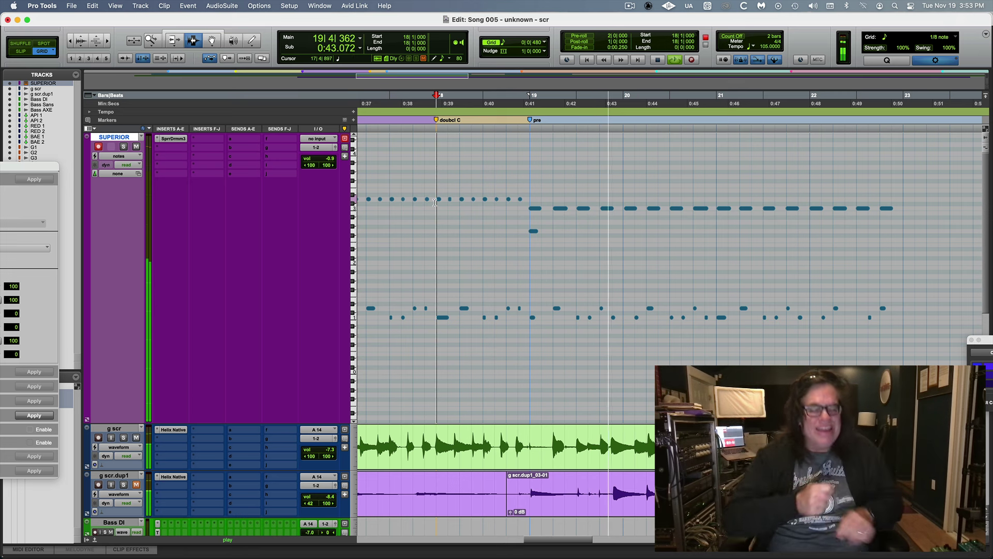
key("space")
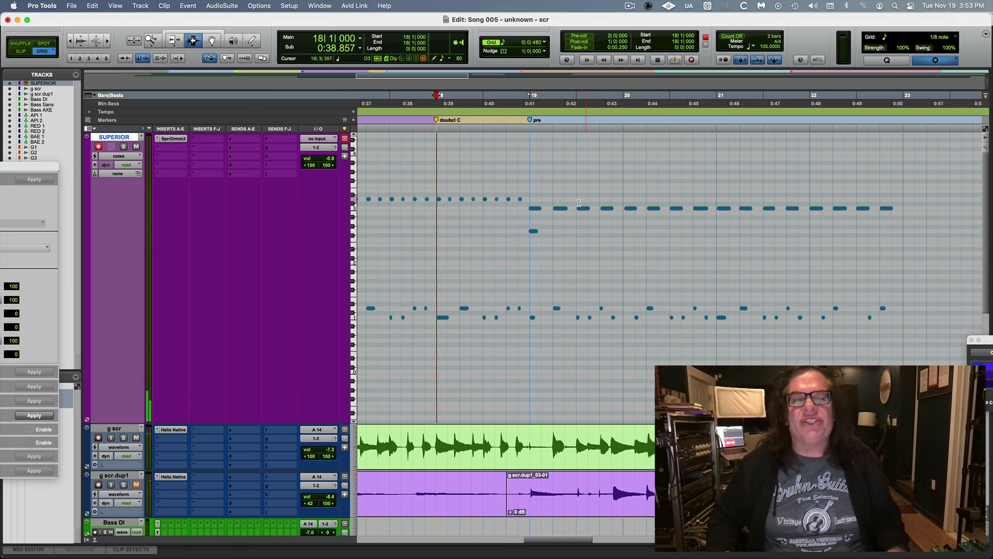
- Quantize the four notes from 18|4|480 to 19|1 to the 1/8-note grid
left_click(532, 219)
key("super+bracketright")
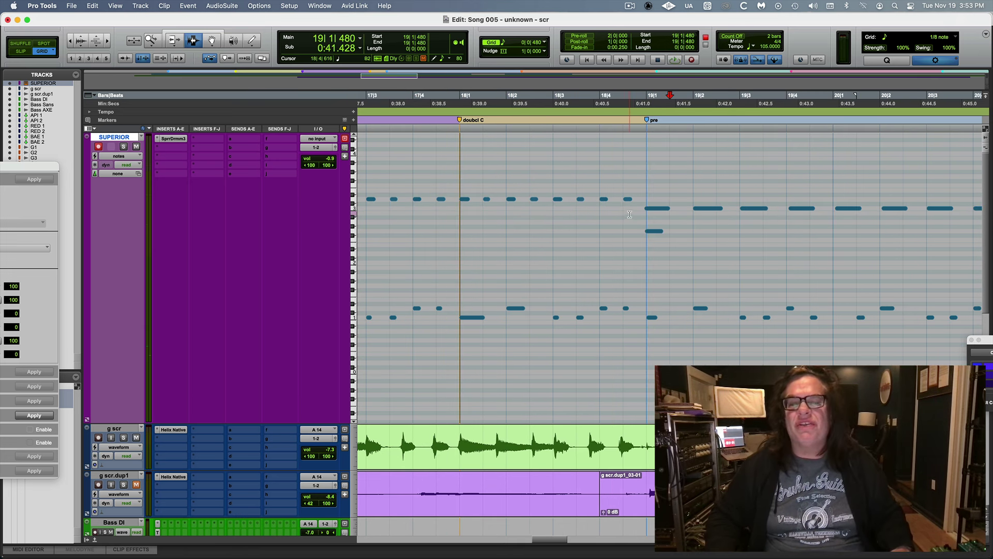
left_click_drag(630, 214, 668, 247)
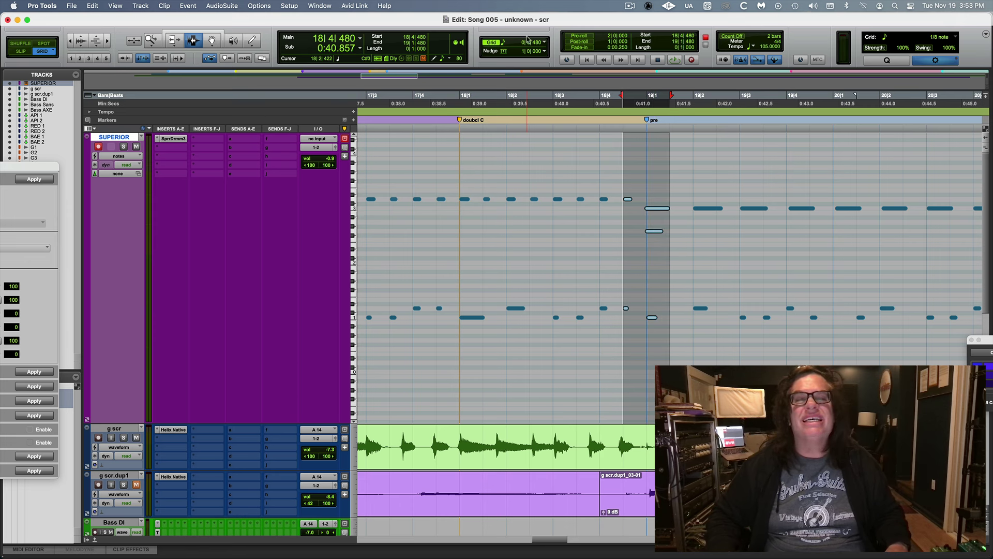
left_click_drag(44, 168, 161, 95)
left_click(160, 106)
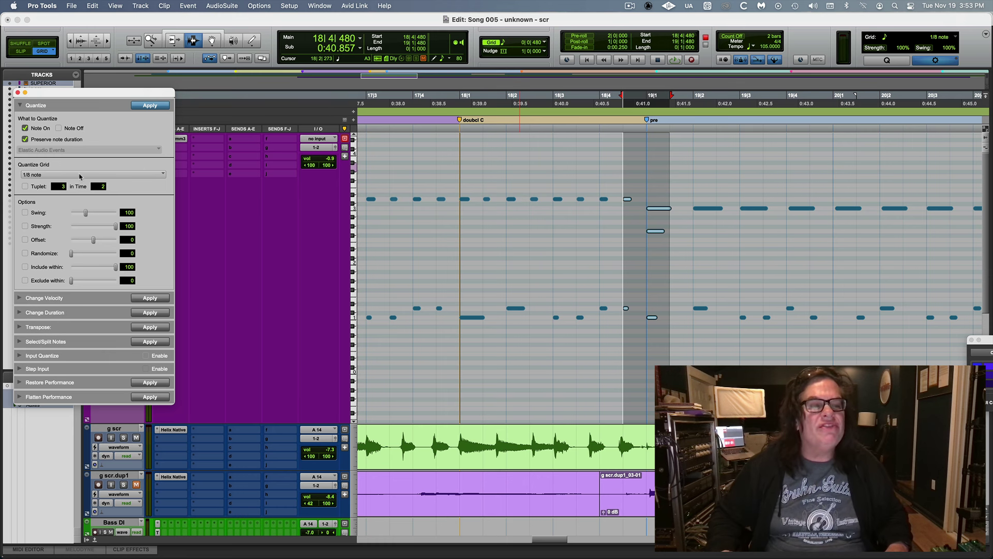
- Set the grid to Cubase 8th and 04 and groove-quantize the 15 notes after bar 19
left_click(80, 175)
mouse_move(80, 251)
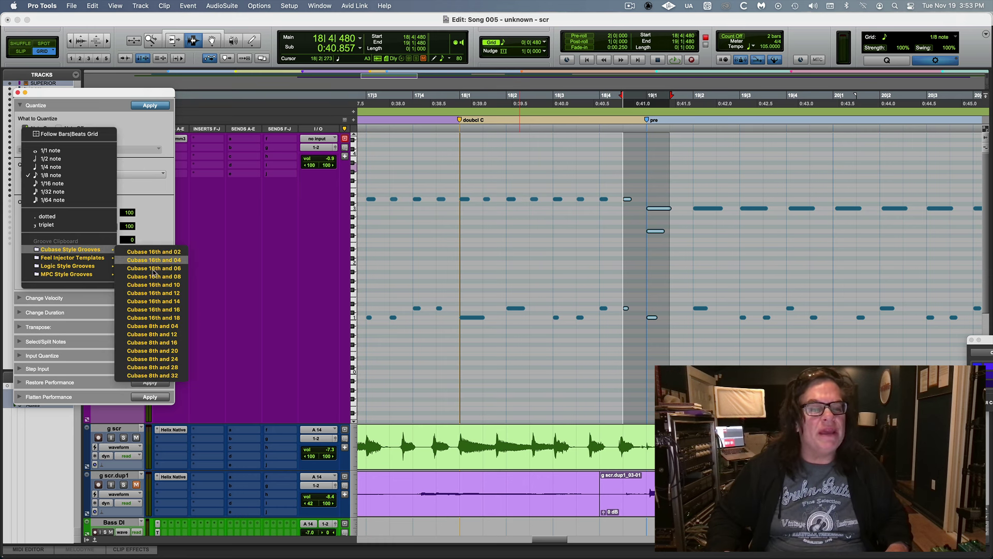
left_click(150, 327)
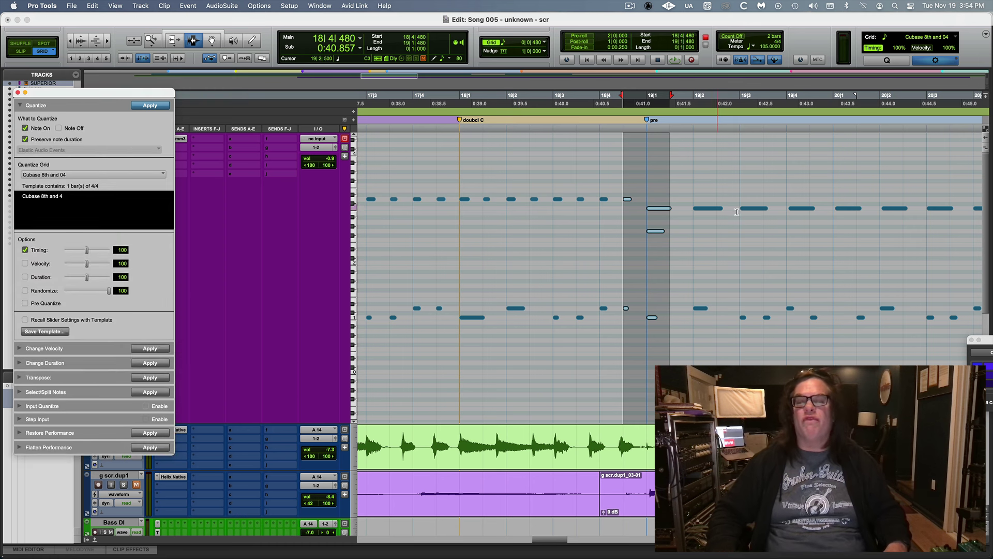
left_click(708, 163)
key("super+bracketleft")
key("super+bracketleft")
key("super+bracketleft")
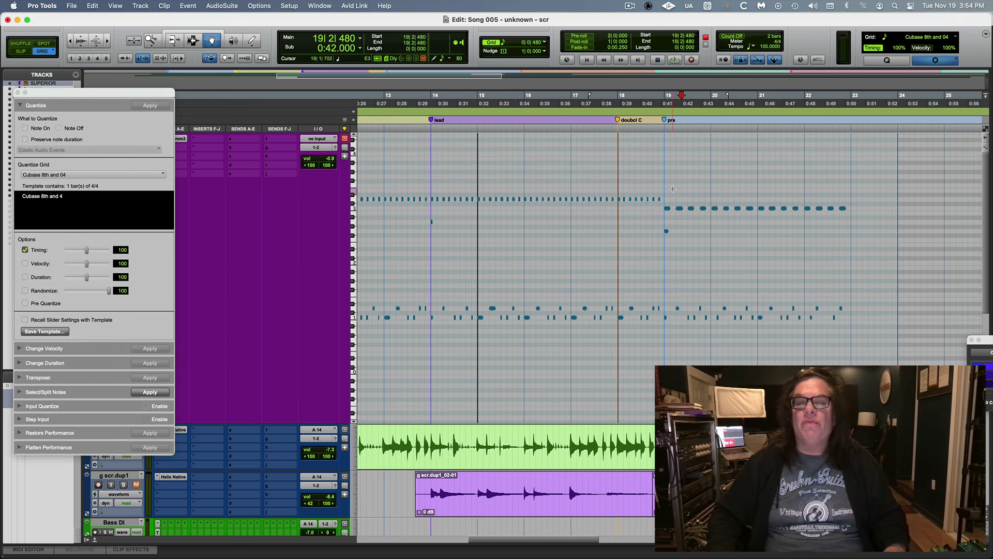
left_click_drag(673, 188, 850, 218)
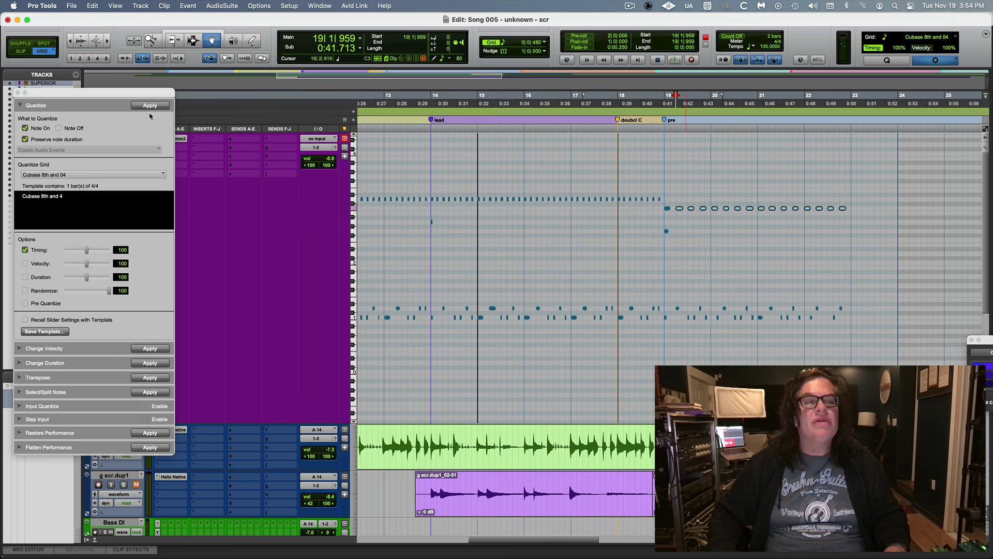
key("super+bracketright")
key("super+bracketright")
key("super+bracketright")
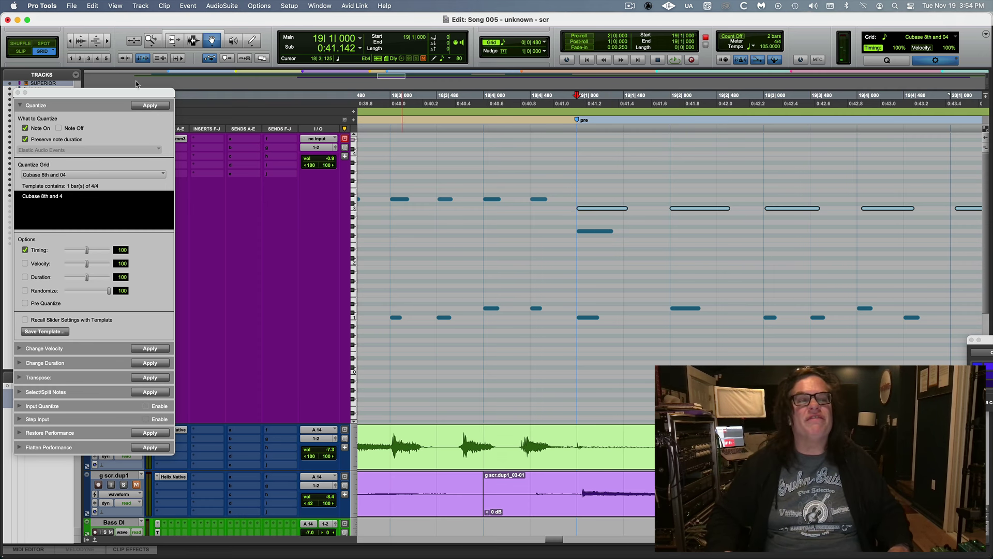
left_click(147, 106)
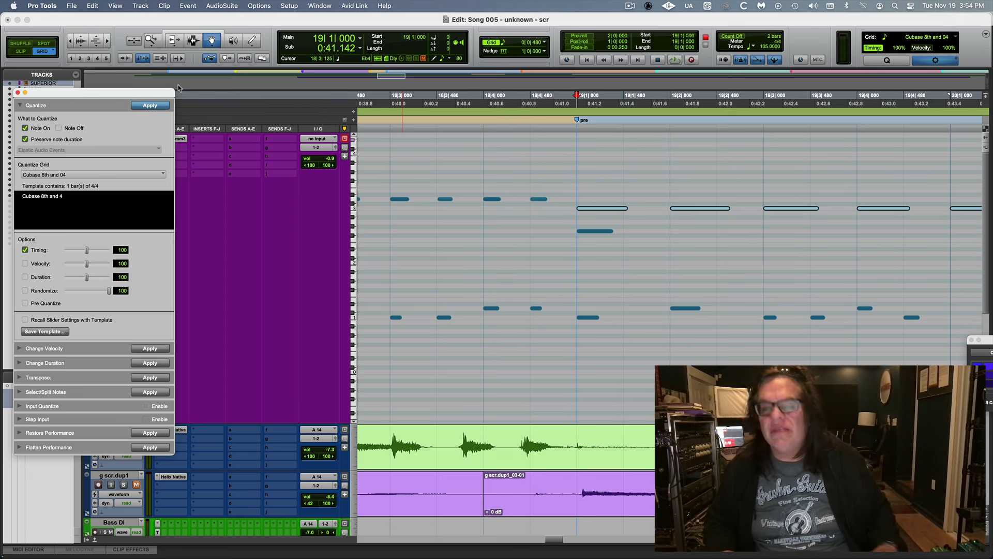
- Reapply the groove quantize to the notes from 19|2 onward
key("super+bracketright")
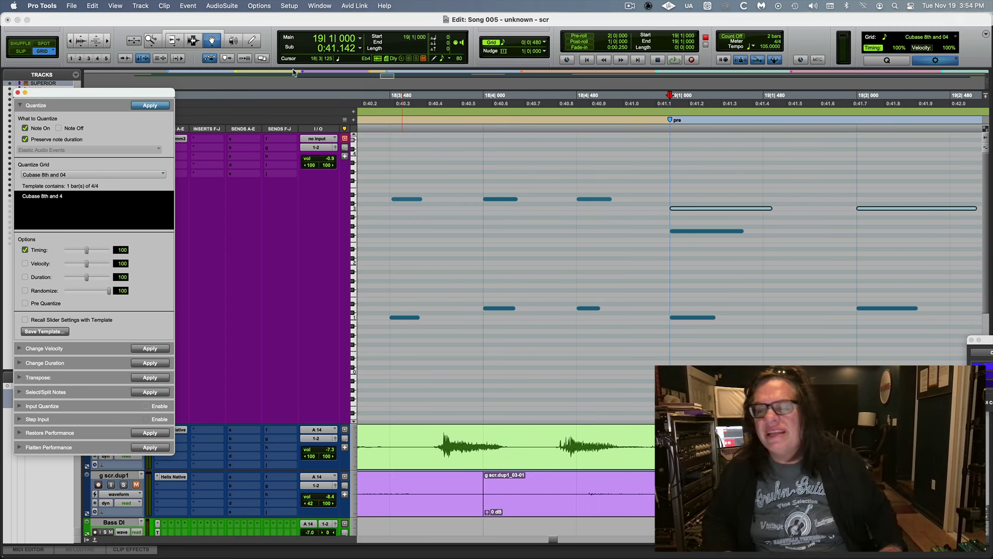
key("super+bracketleft")
key("super+bracketleft")
key("super+bracketleft")
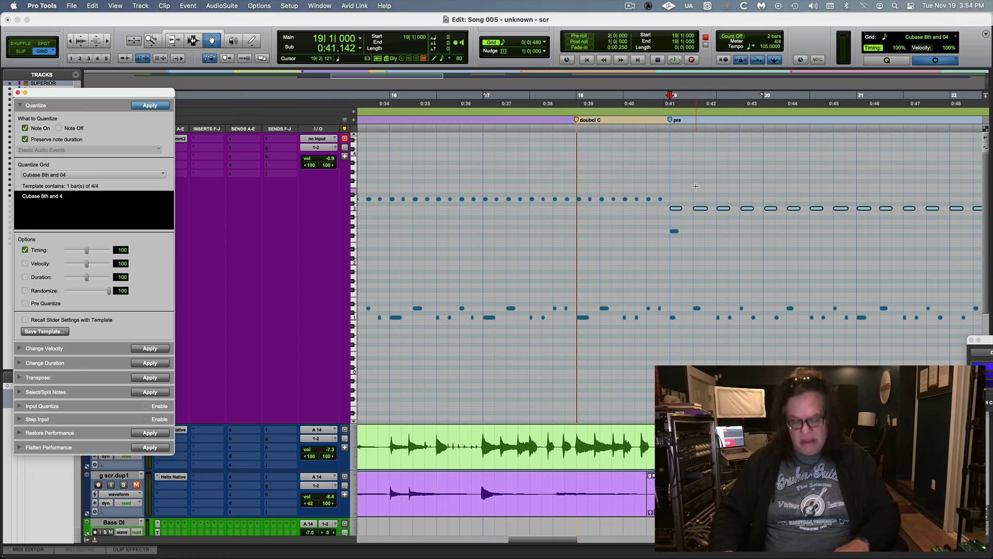
key("super+bracketright")
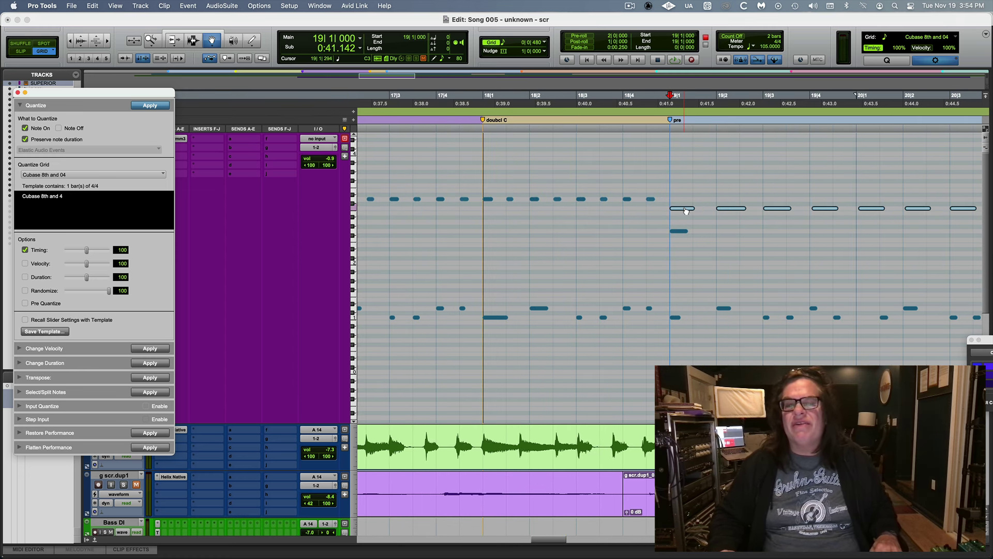
left_click(714, 188)
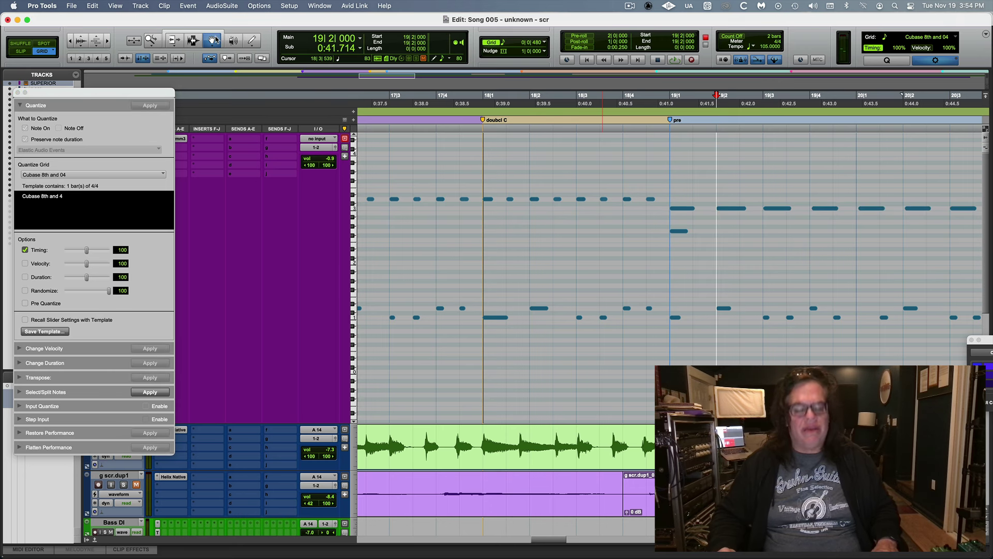
key("super+bracketleft")
key("super+bracketleft")
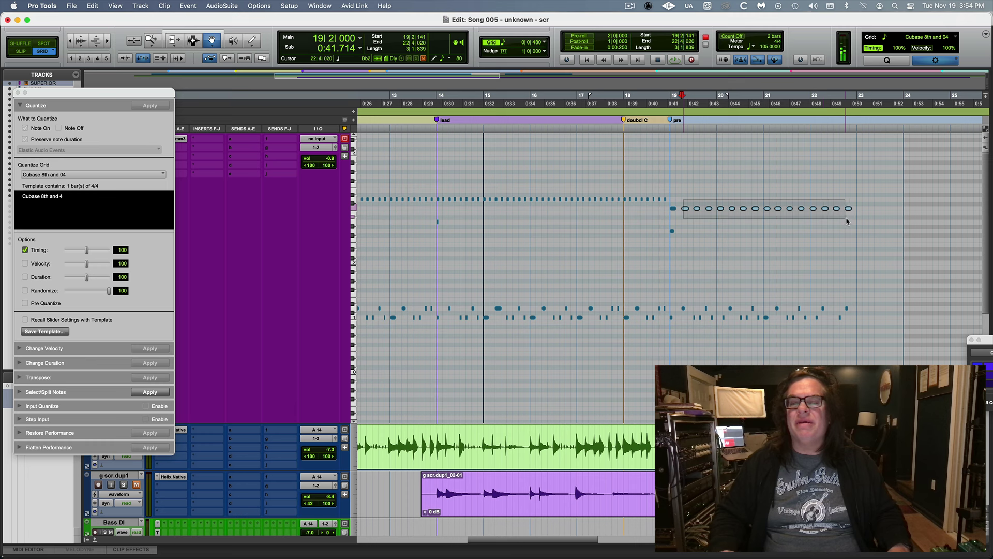
key("super+bracketright")
key("super+bracketright")
key("super+bracketright")
key("super+bracketright")
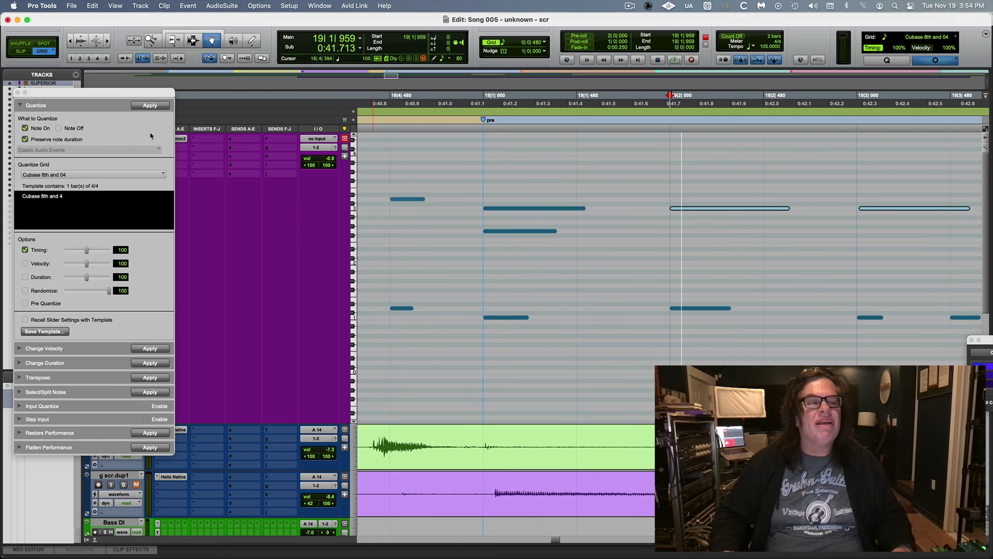
left_click(162, 106)
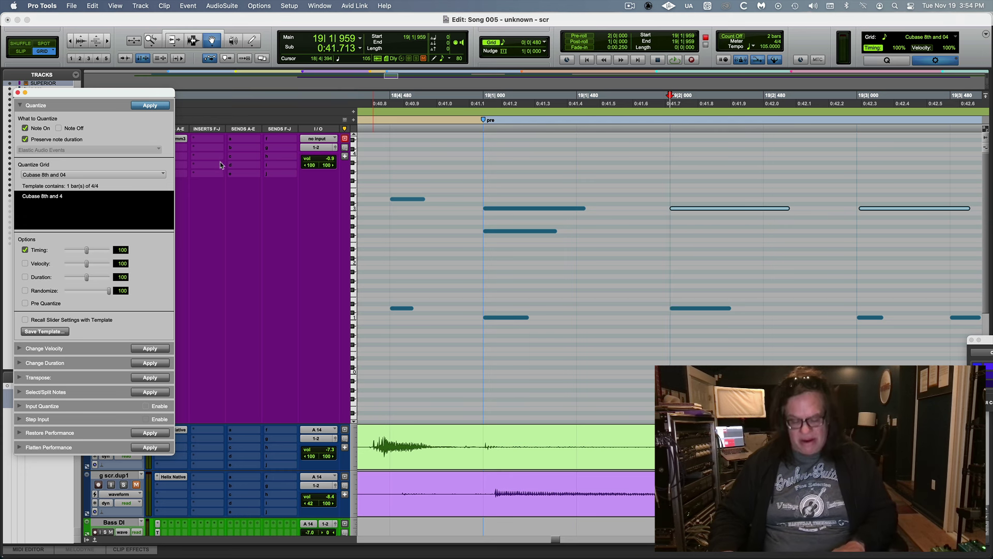
key("super+bracketleft")
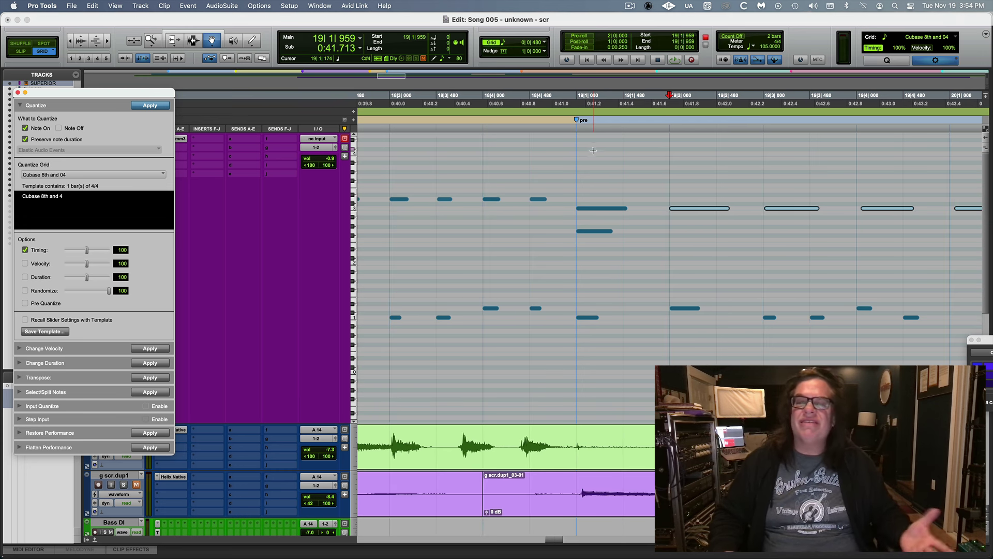
- Try the Cubase 8th and 12 groove on the selected notes, then undo it
left_click(80, 176)
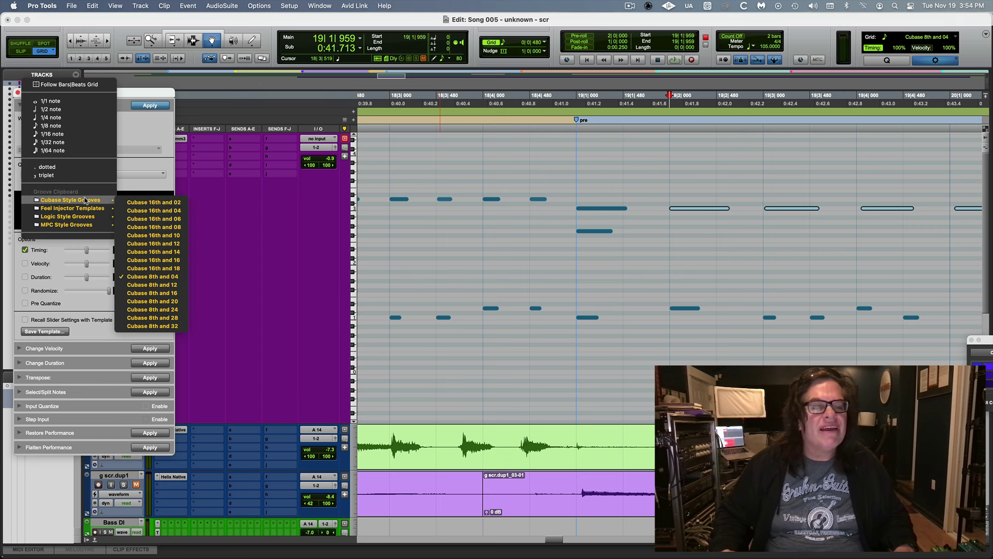
left_click(153, 285)
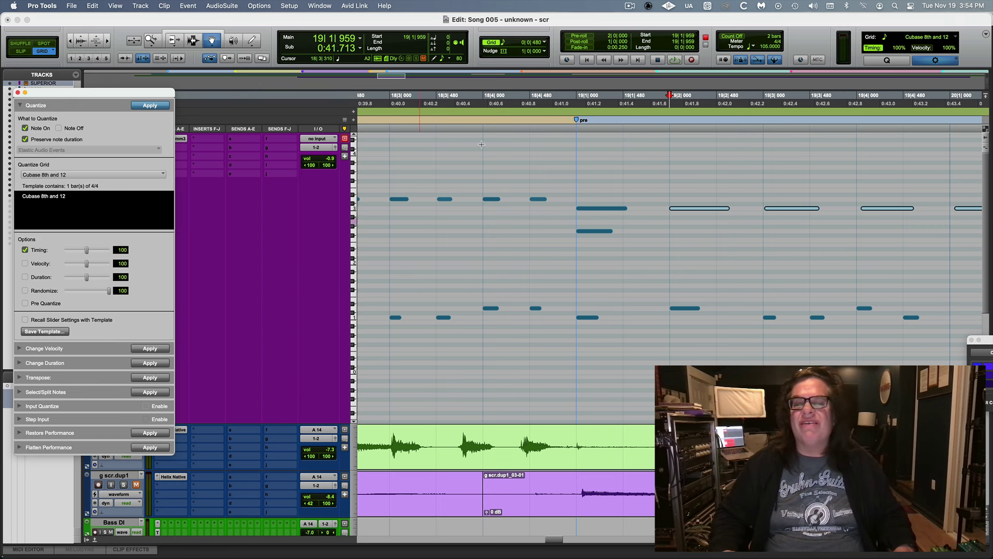
left_click(157, 107)
key("super+z")
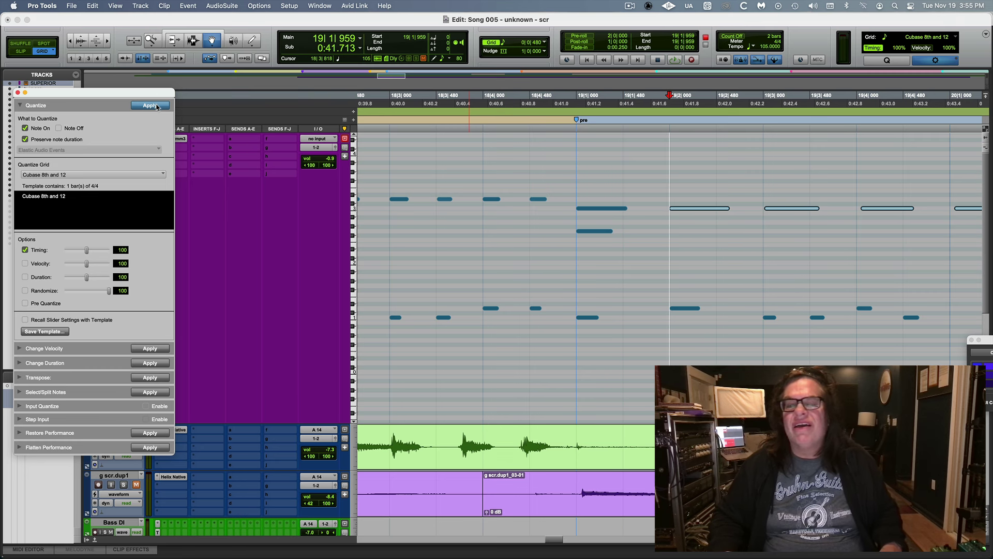
left_click(100, 175)
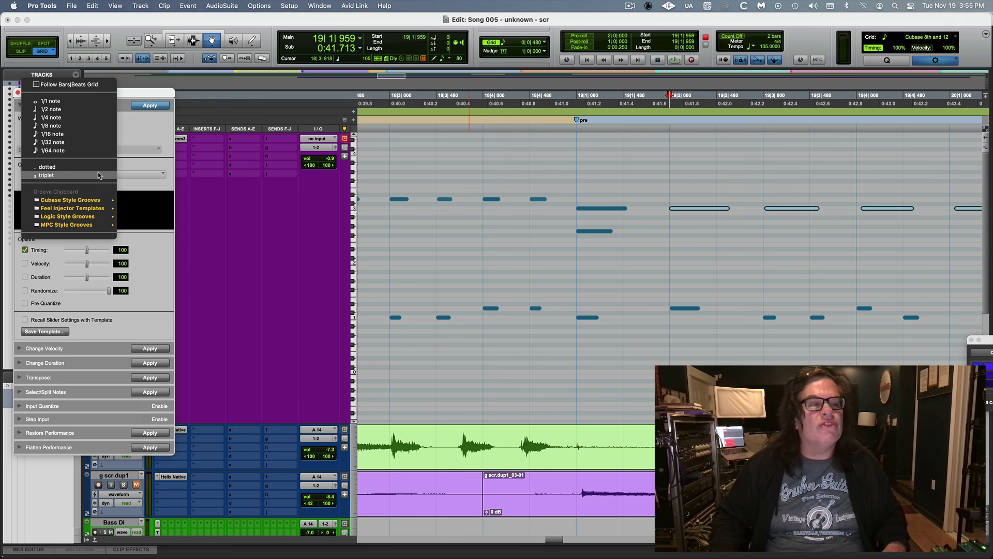
mouse_move(99, 201)
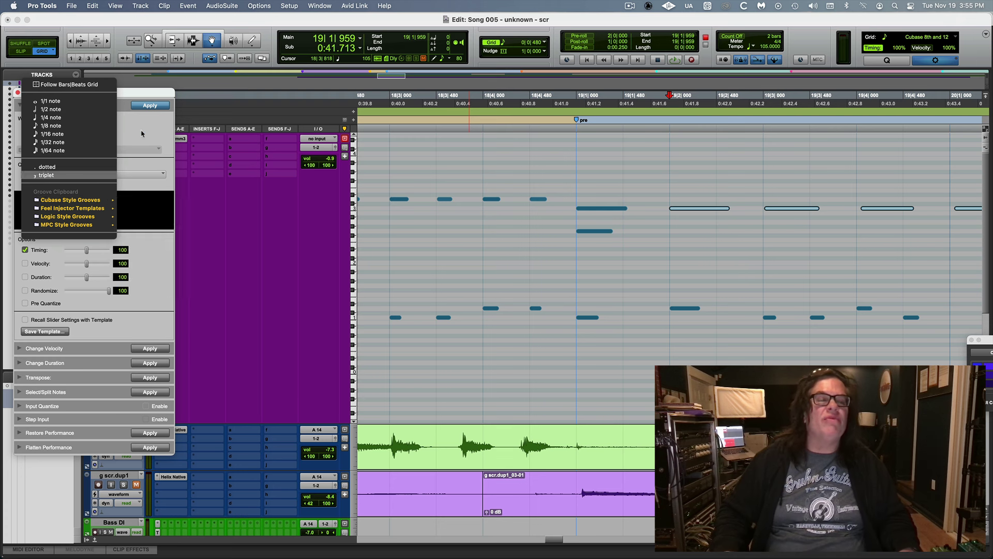
left_click(202, 26)
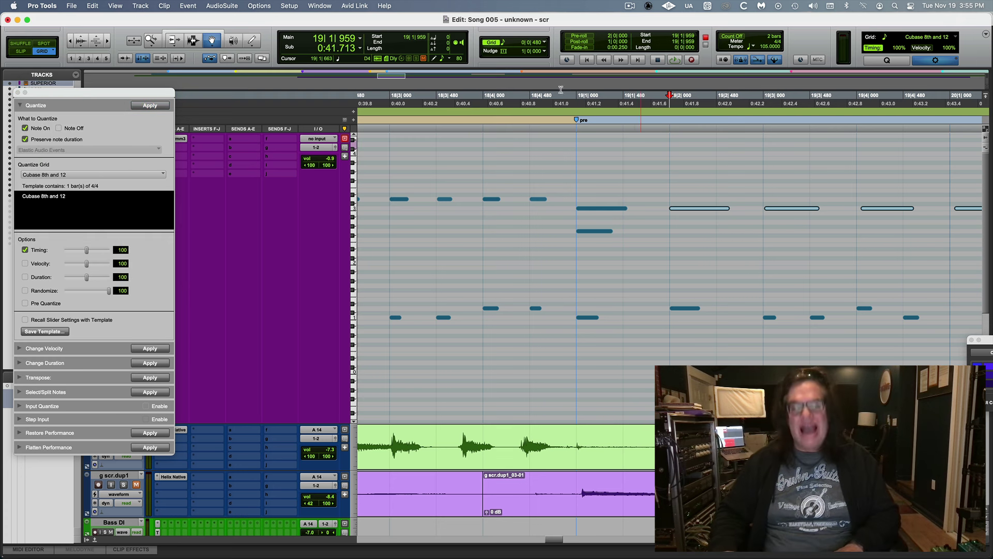
- Quantize the drum notes from 18|4 to 23|1 and switch to the Grabber tool
key("super+bracketleft")
key("super+bracketleft")
left_click(193, 40)
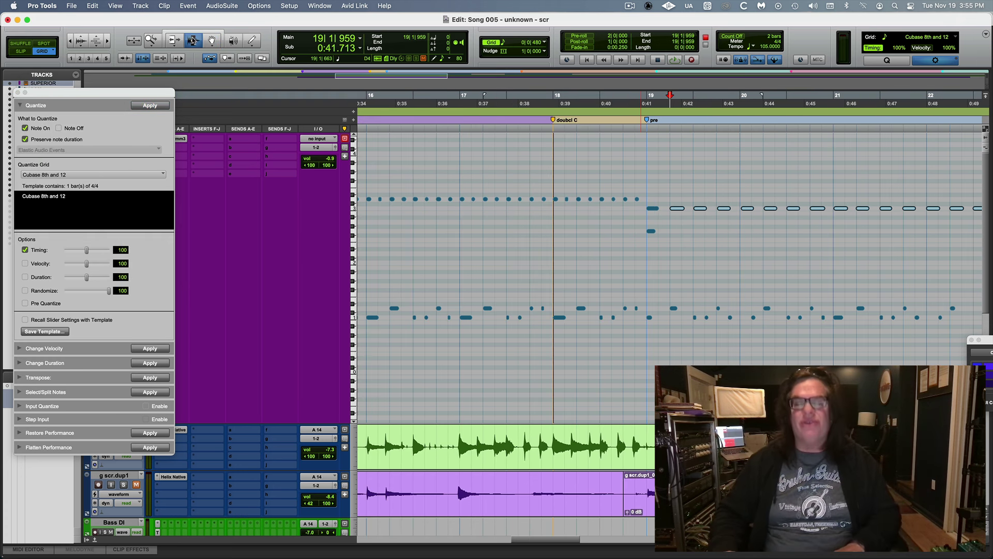
key("super+bracketleft")
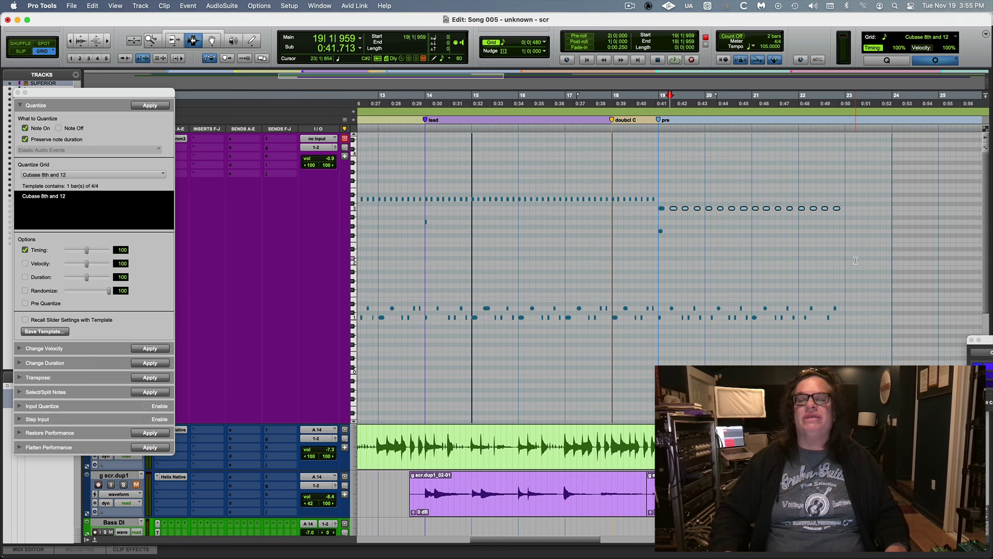
left_click_drag(847, 262, 647, 261)
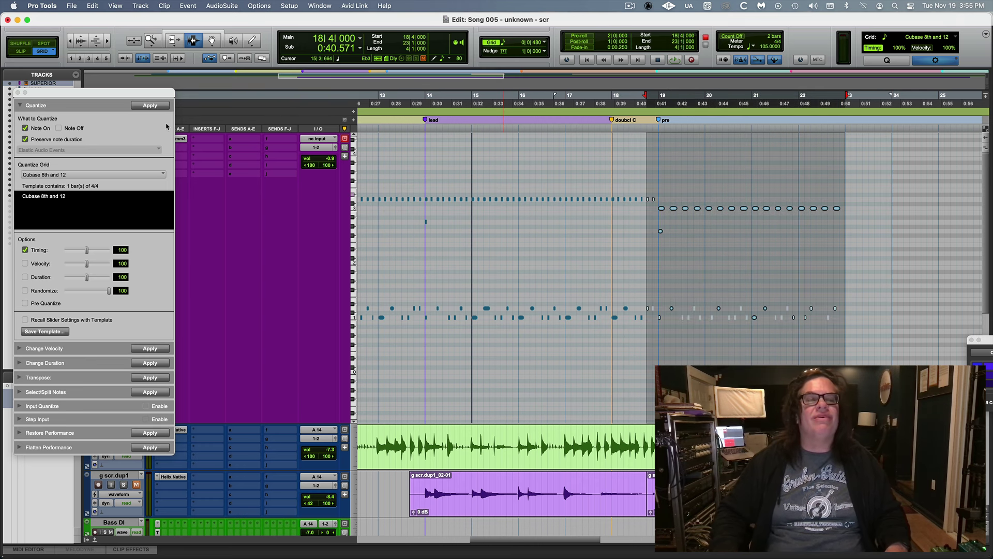
left_click(150, 105)
left_click(734, 211)
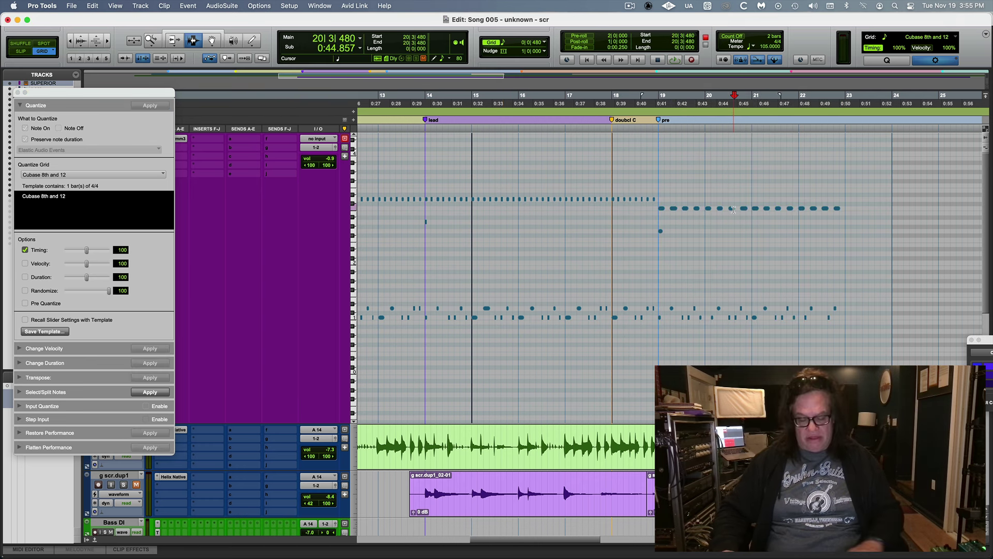
key("super+bracketright")
left_click(488, 239)
left_click(208, 42)
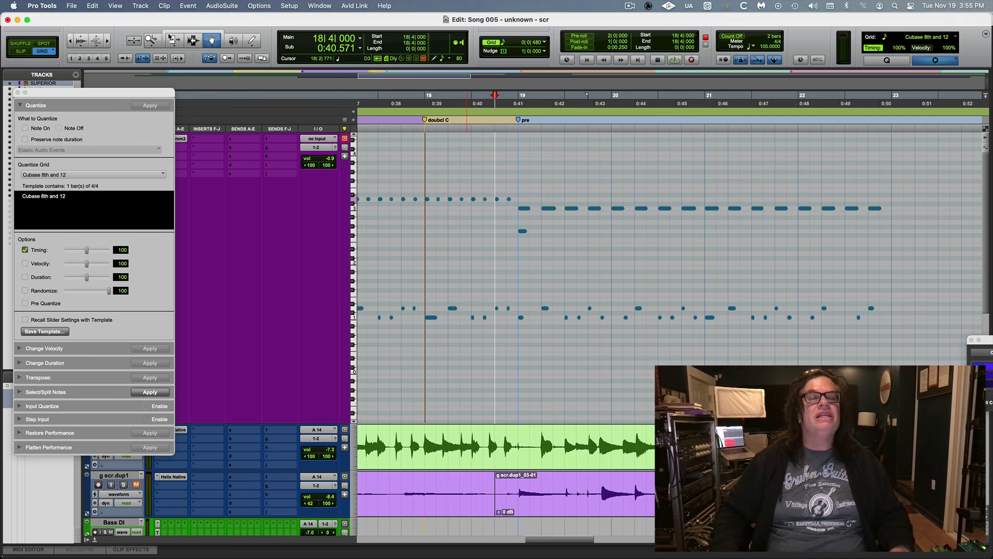
- Show note velocities on the SUPERIOR track and select the fill's notes
left_click_drag(88, 96, 212, 250)
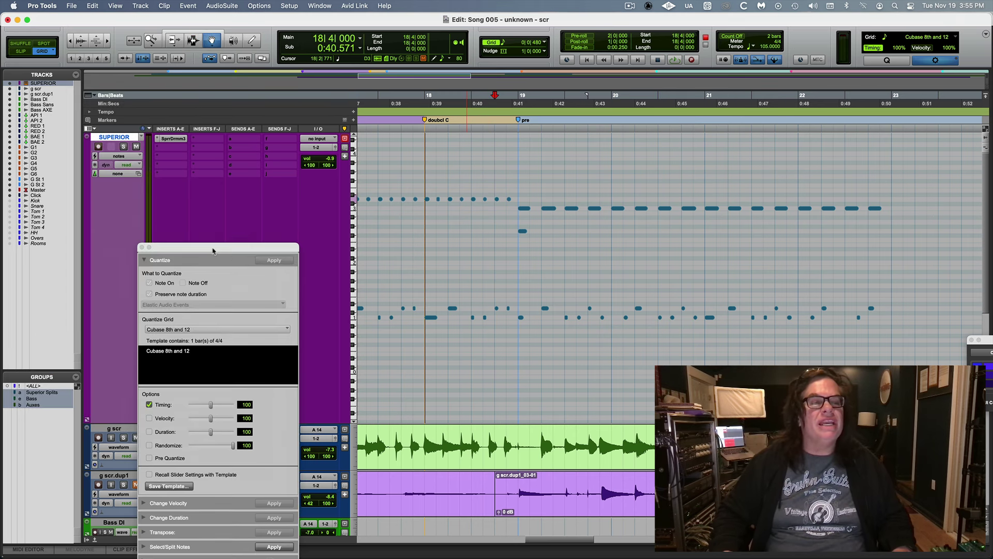
left_click(133, 158)
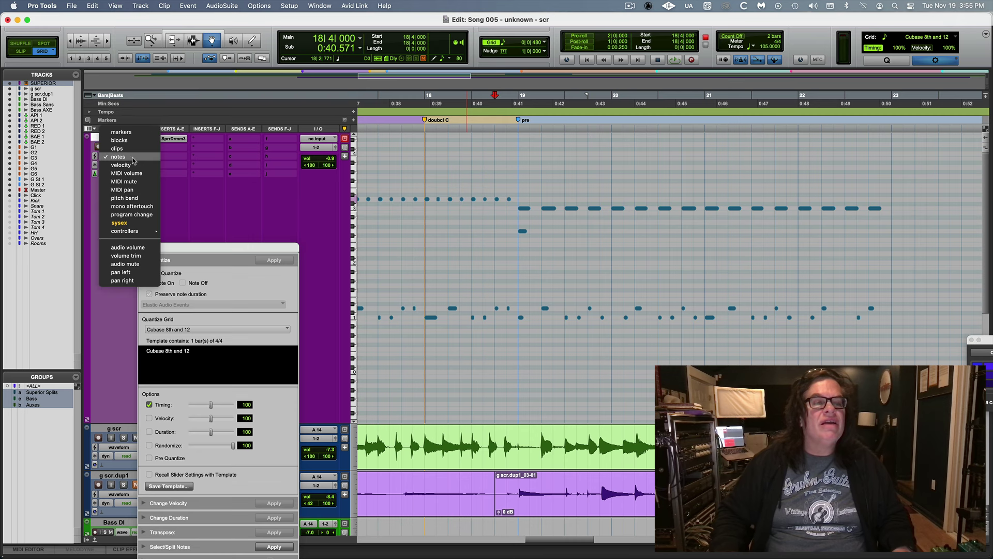
left_click(125, 165)
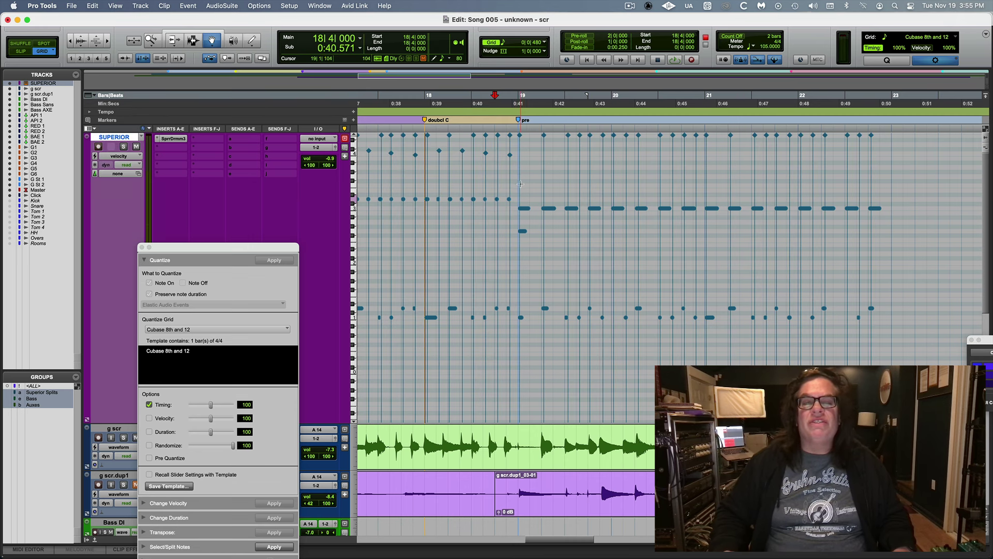
left_click_drag(522, 188, 889, 227)
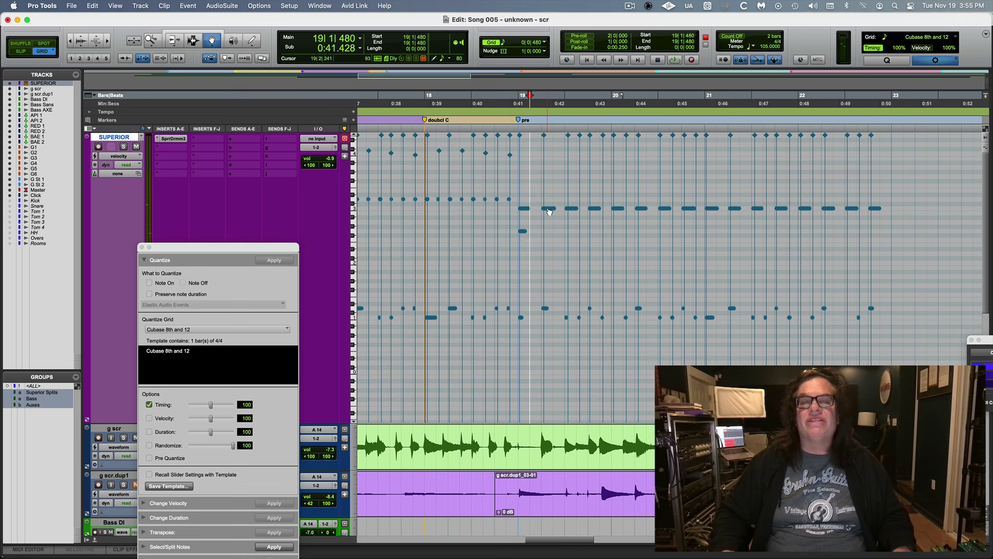
- Lower the velocities of the beat 2 and 4 notes from 19|2 through 22|4
left_click(544, 150)
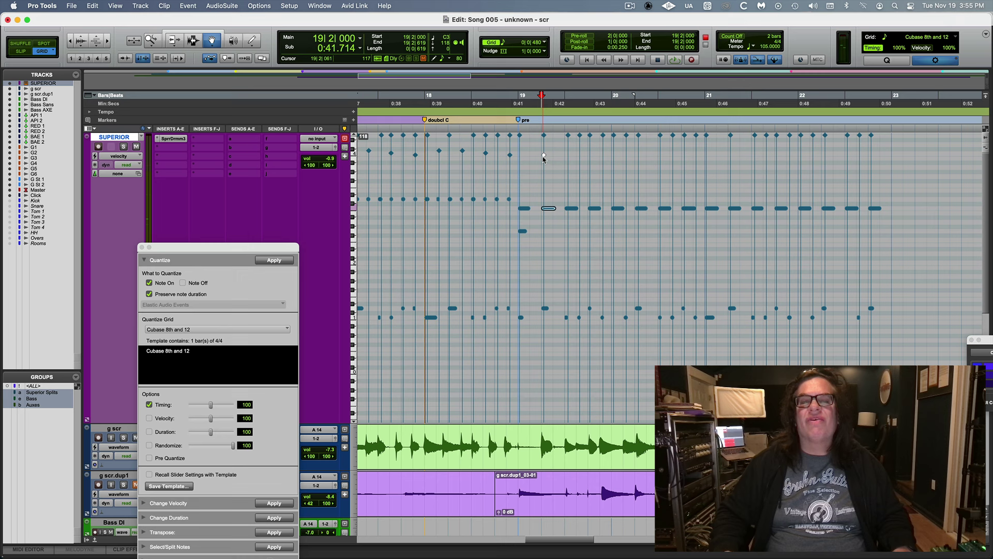
left_click(598, 209)
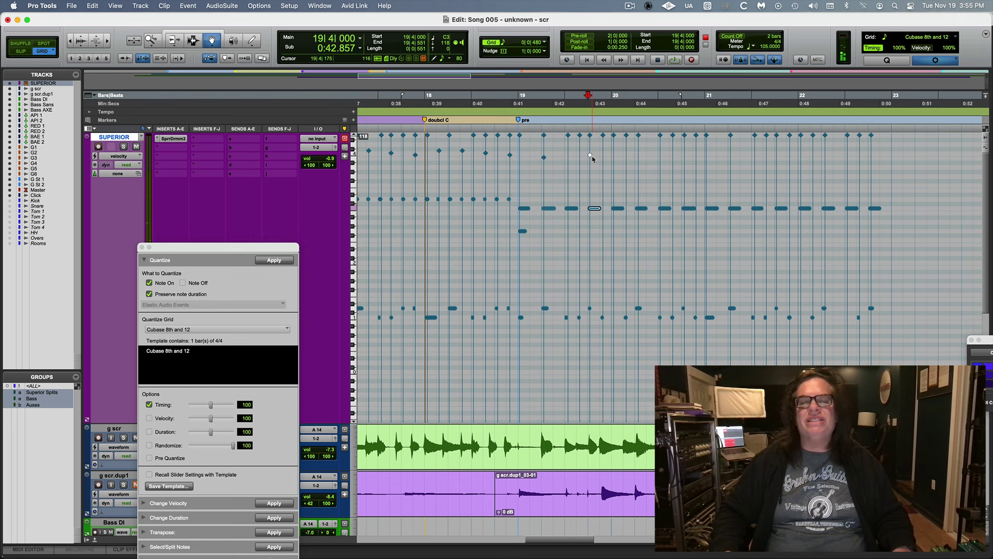
left_click(646, 209)
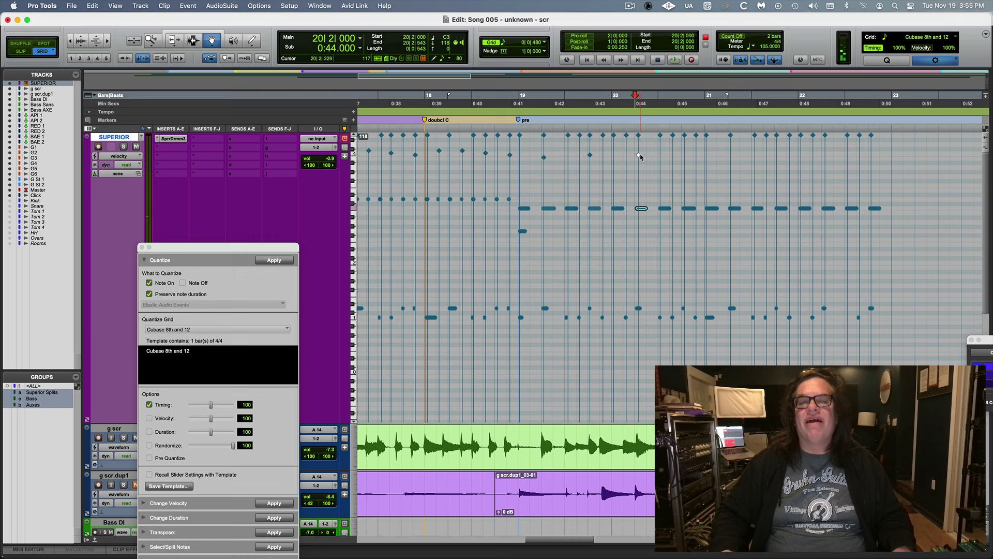
left_click(690, 209)
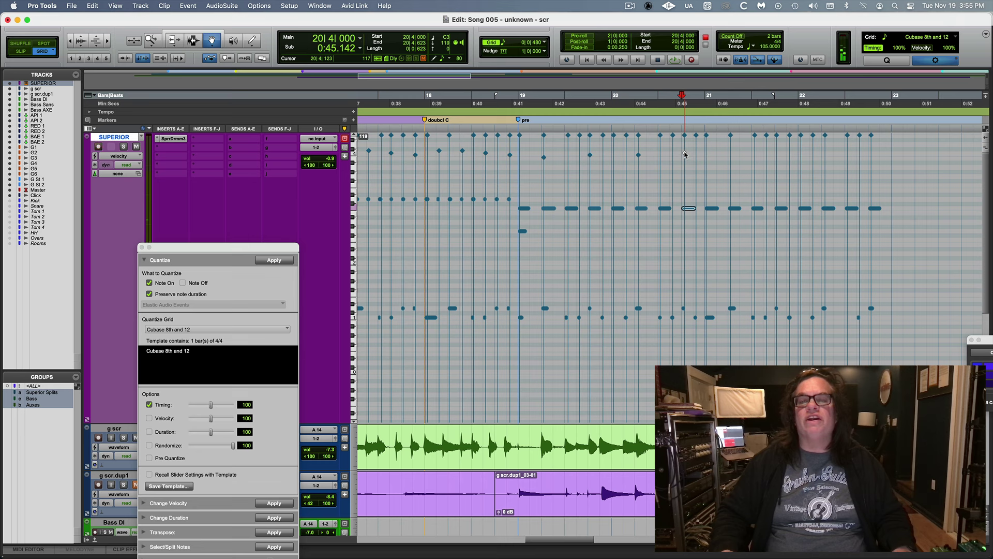
left_click(740, 209)
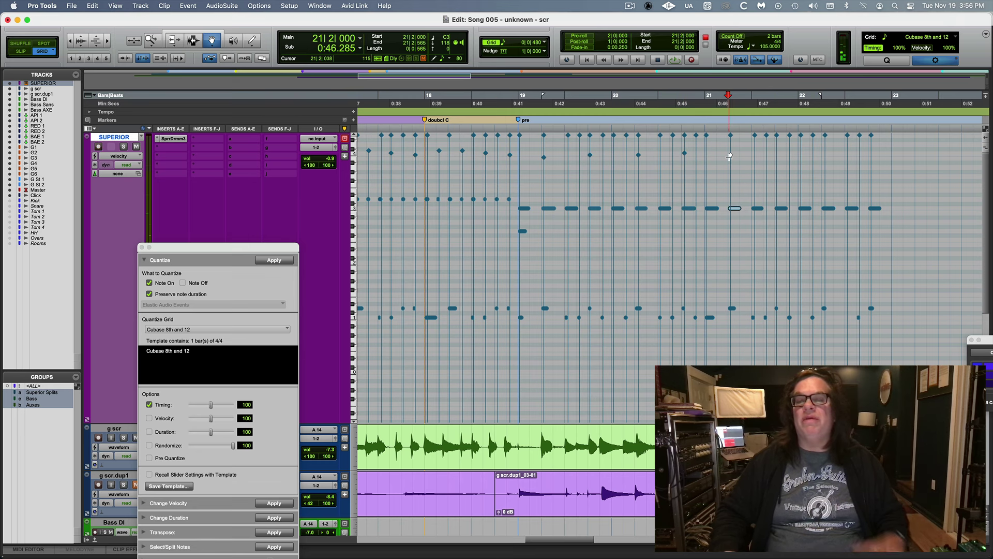
left_click(782, 209)
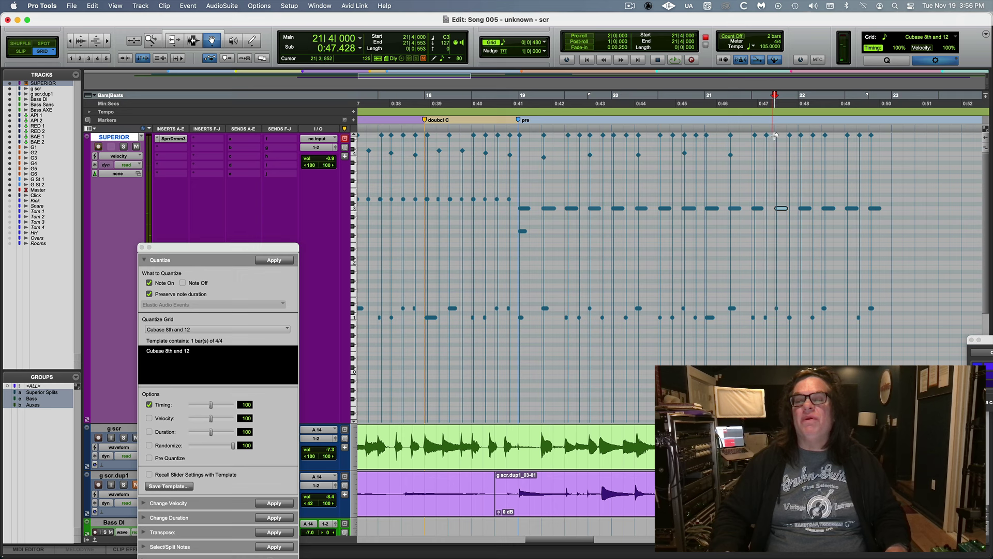
left_click(830, 209)
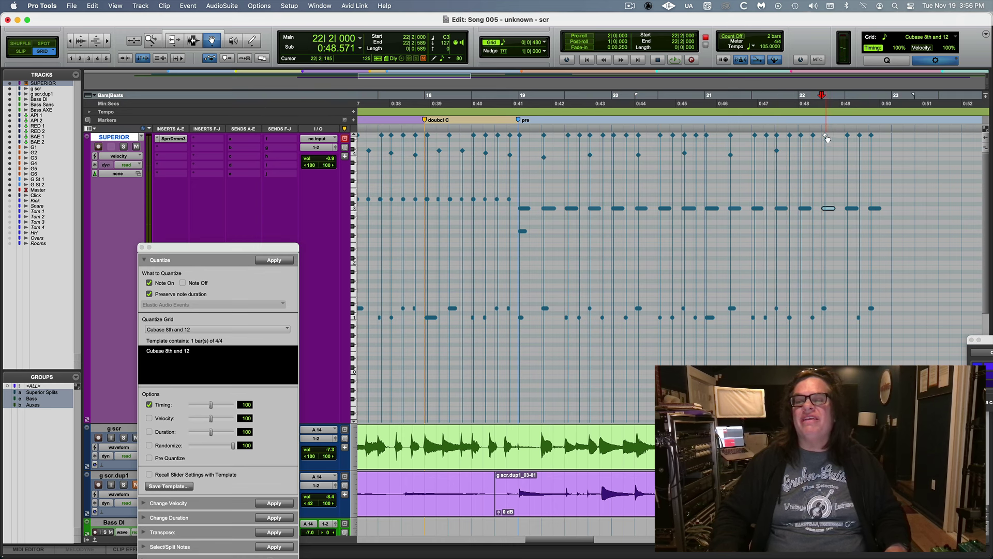
left_click(878, 209)
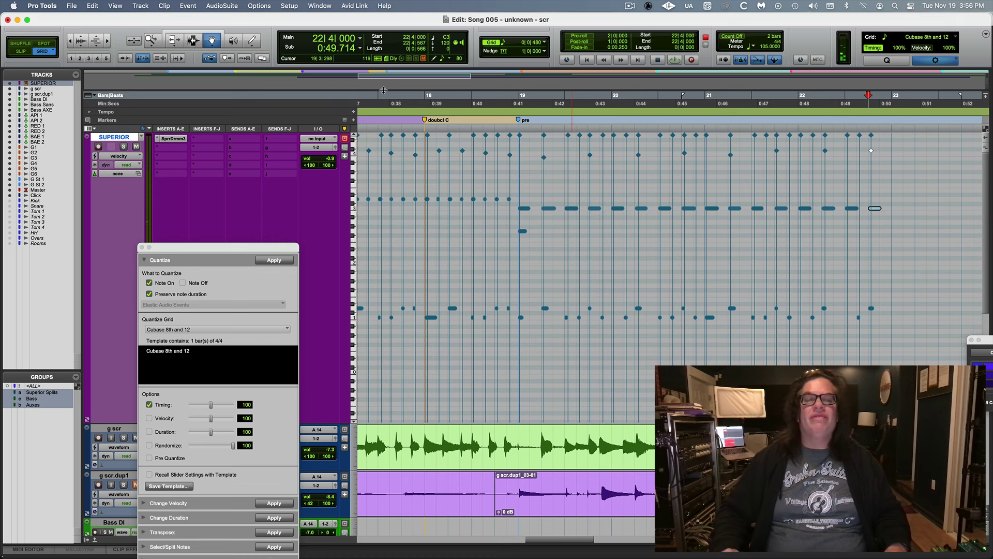
- Play the fill from bar 18 and stop
left_click(434, 132)
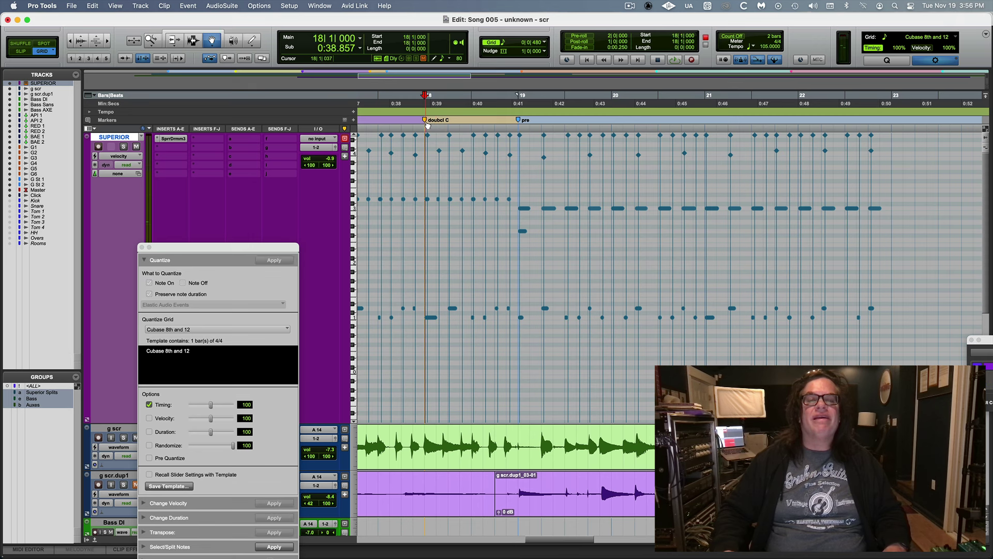
key("space")
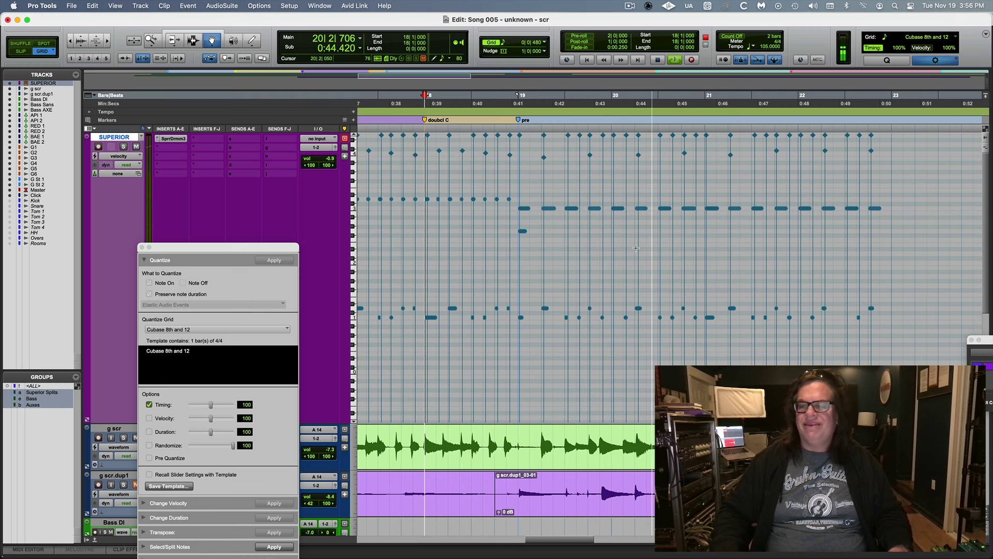
key("space")
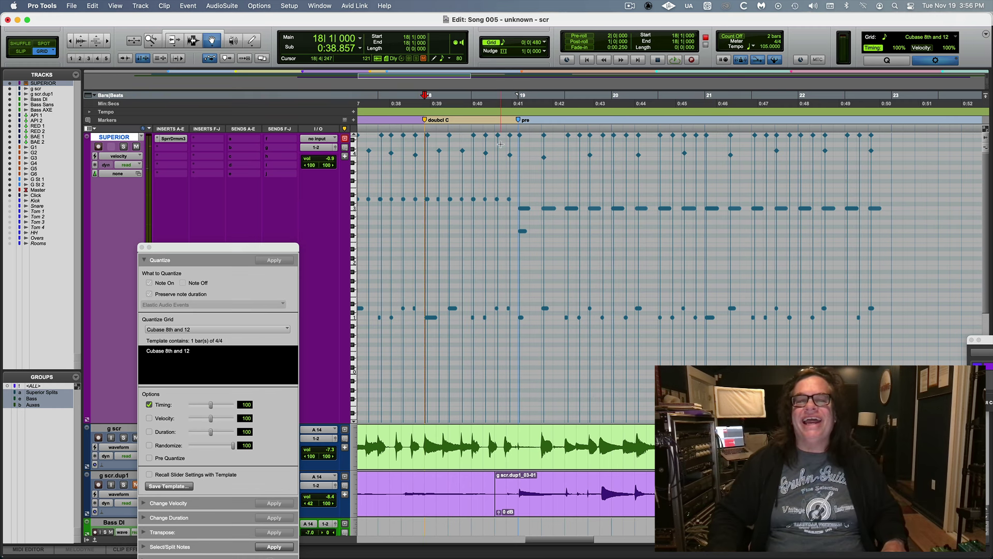
- Check velocities at 19|2, 19|4, 20|2, 21|2, 21|4 and 22|2, then replay from bar 18
left_click(544, 154)
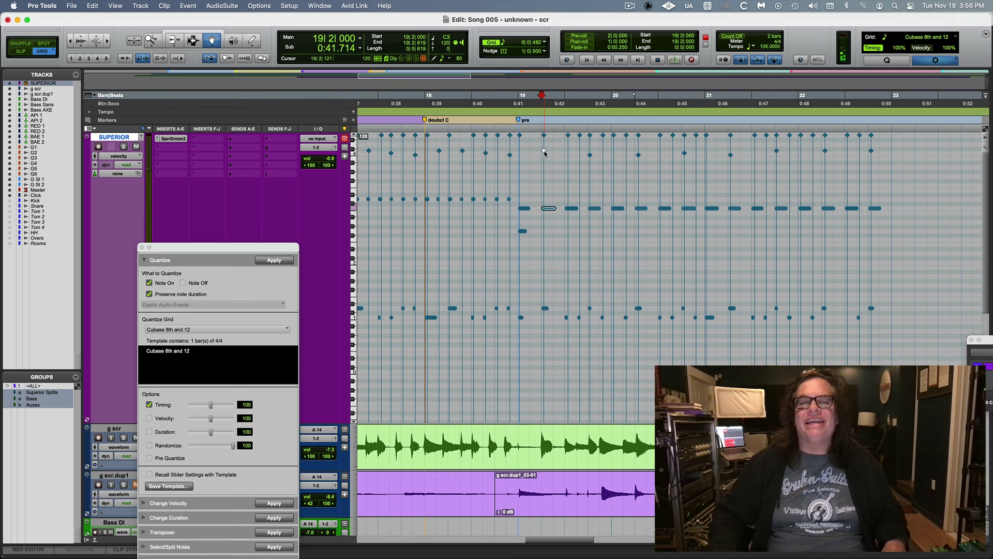
left_click(590, 156)
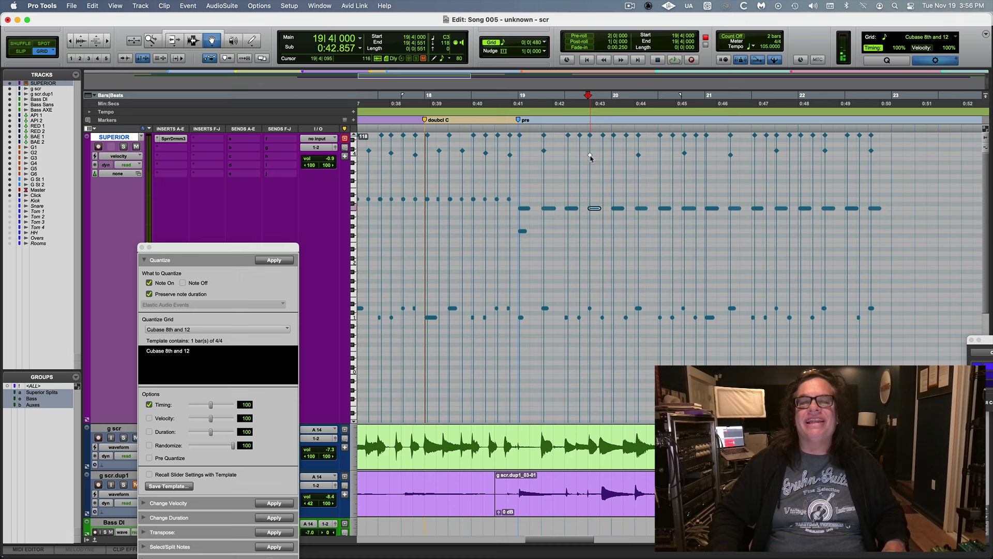
left_click(640, 157)
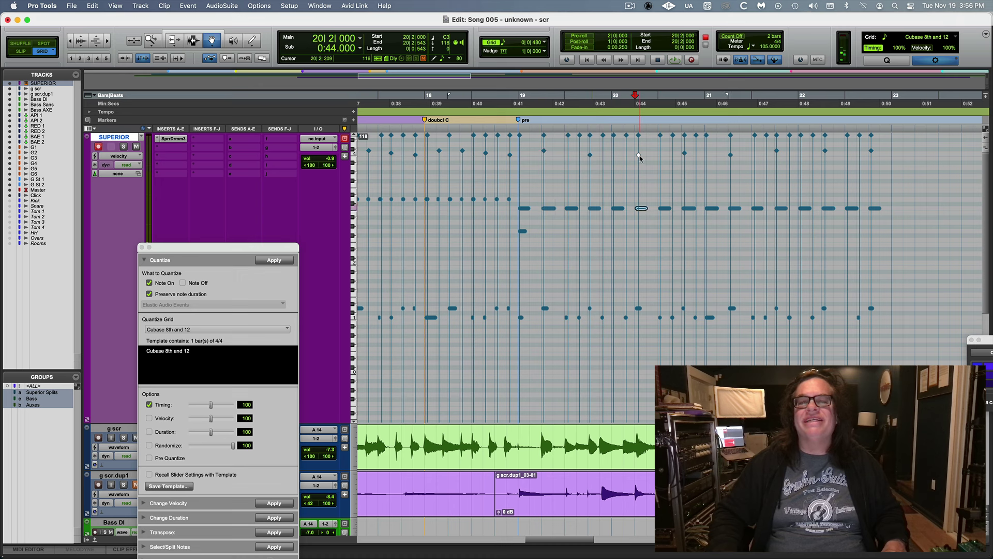
left_click(731, 155)
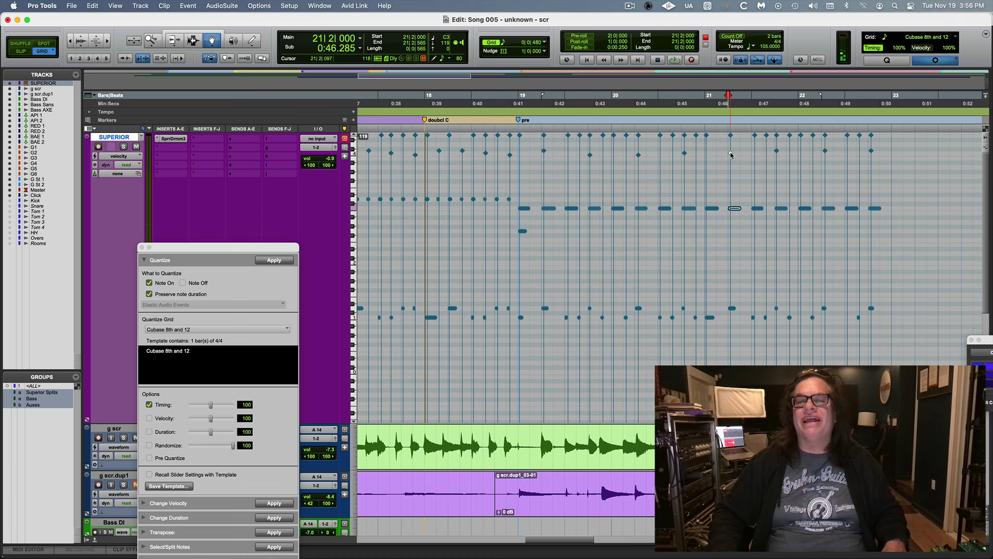
left_click(778, 152)
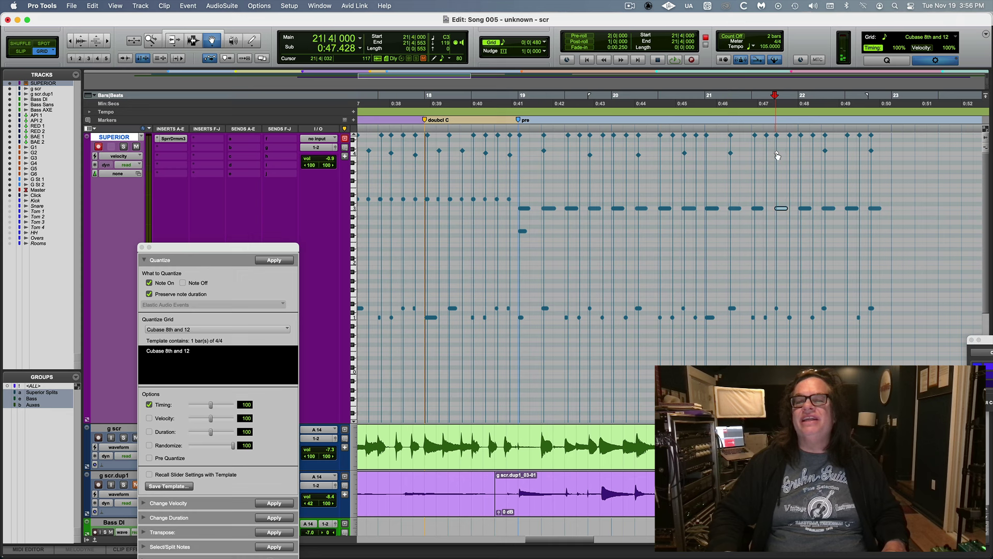
left_click(826, 153)
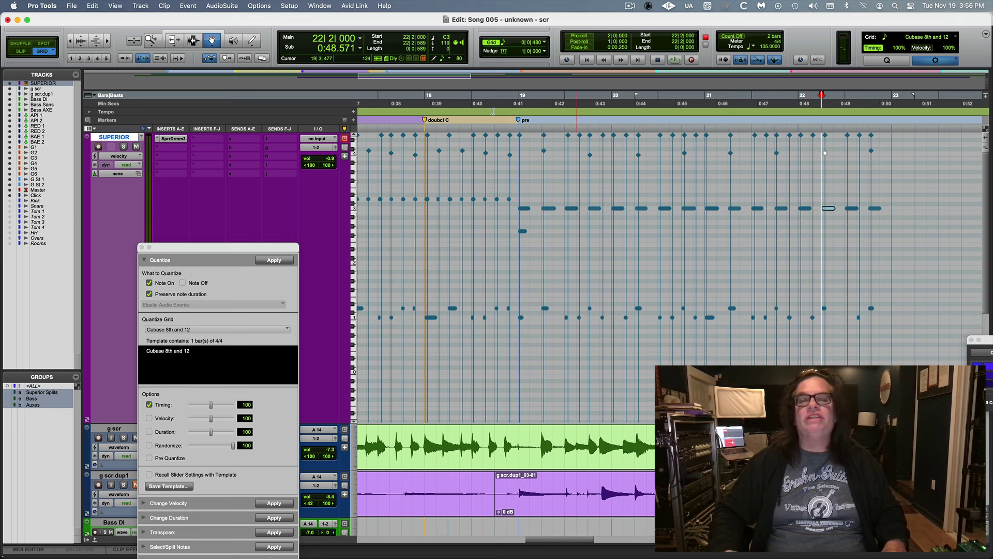
left_click(425, 133)
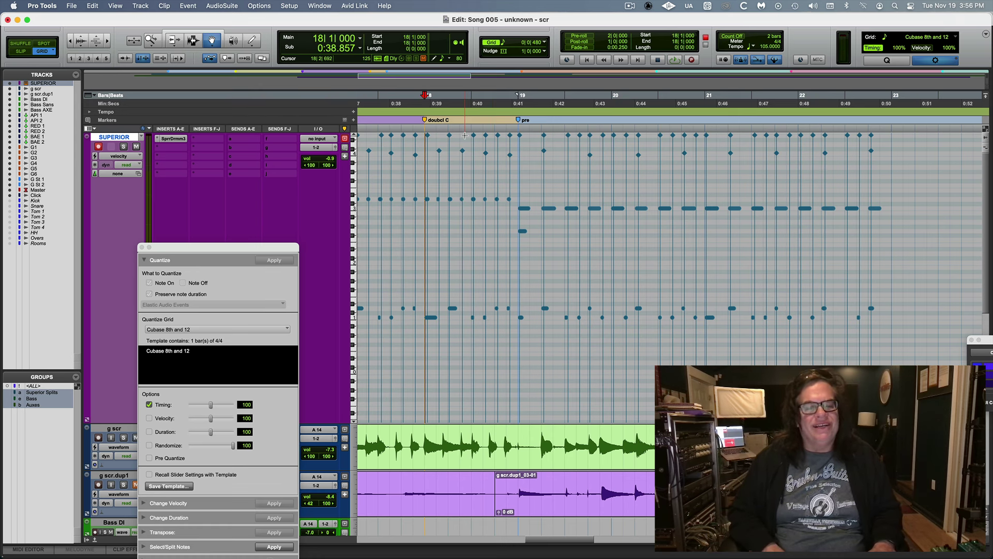
key("space")
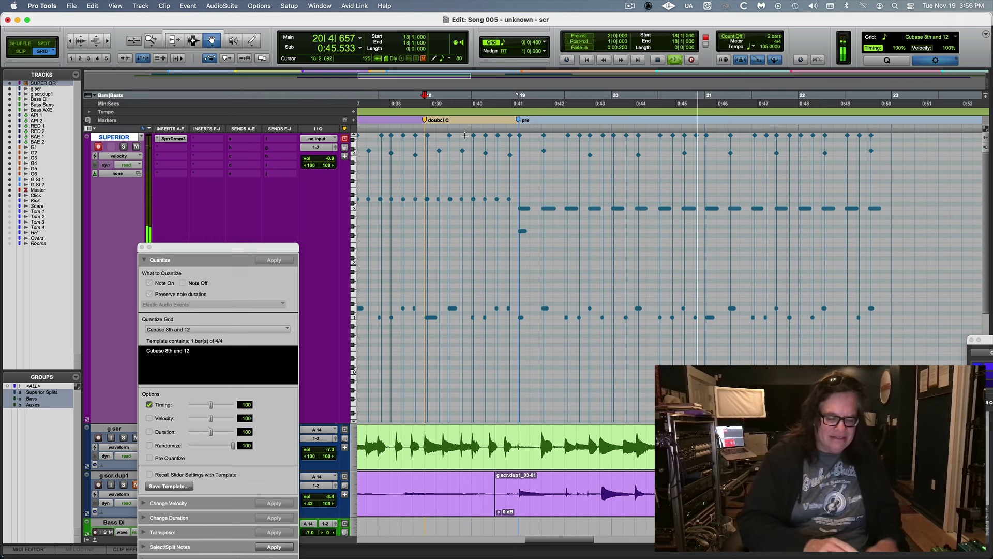
- Record and stop a take on the MIDI track with Cmd+Space
key("space")
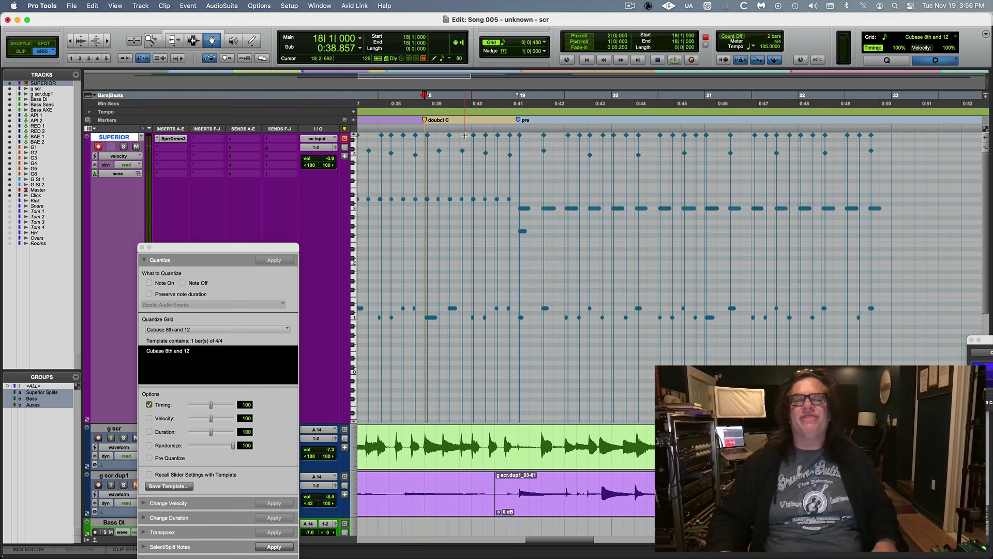
key("super+space")
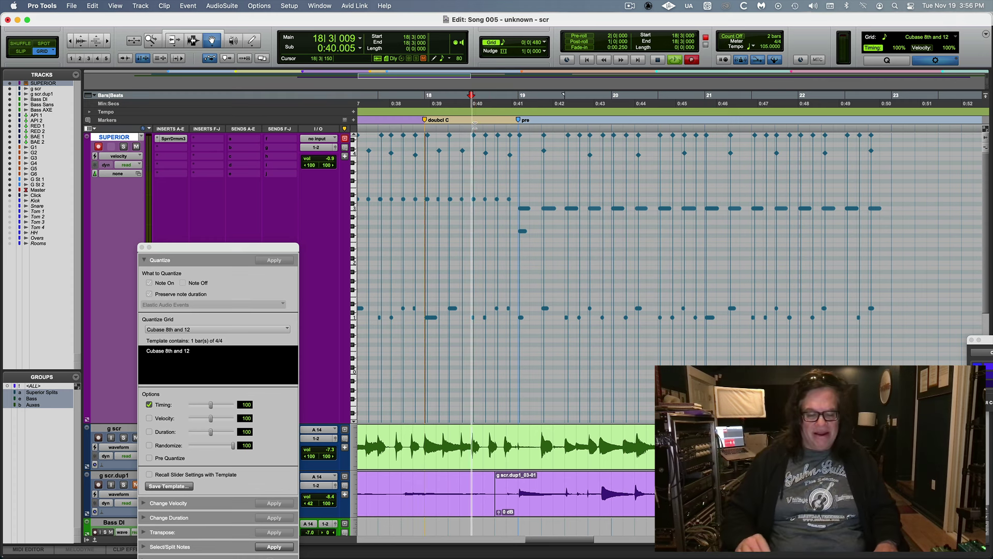
key("space")
key("super+space")
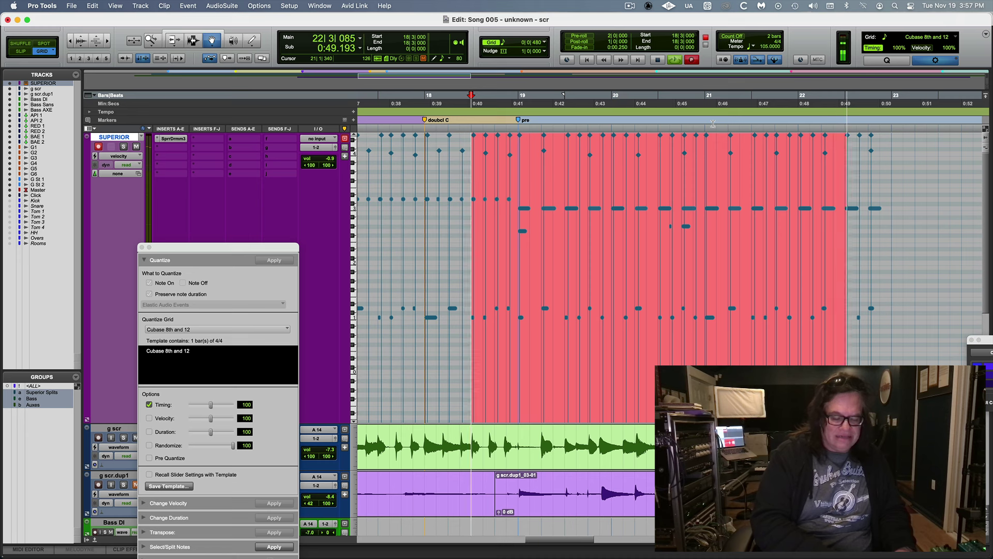
key("space")
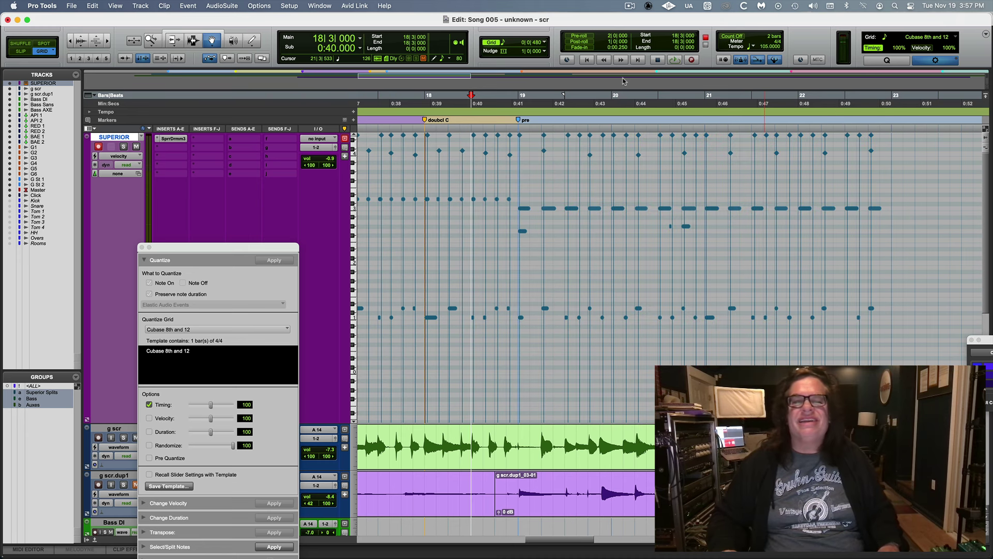
- With the Selector tool, play the drum part from bar 20
left_click(193, 42)
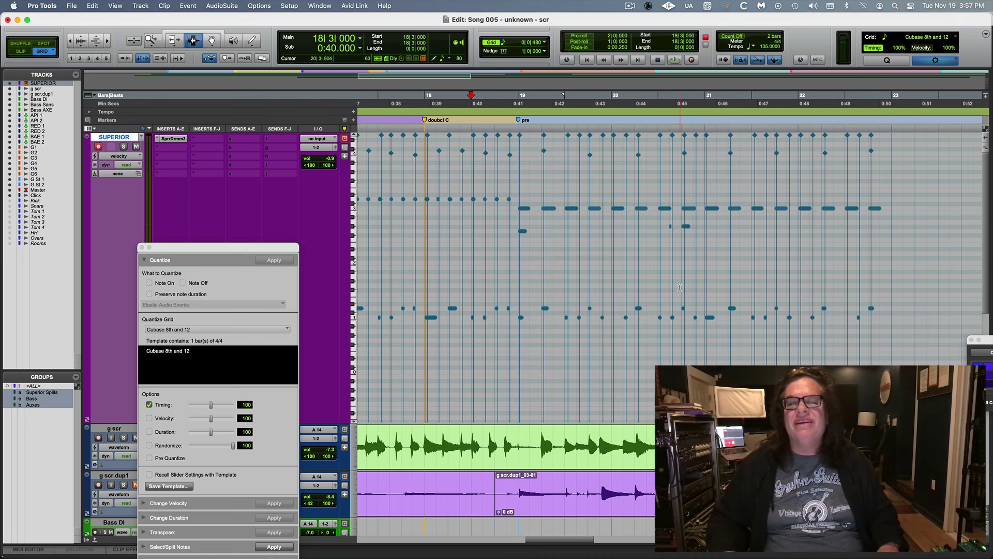
left_click(615, 222)
key("space")
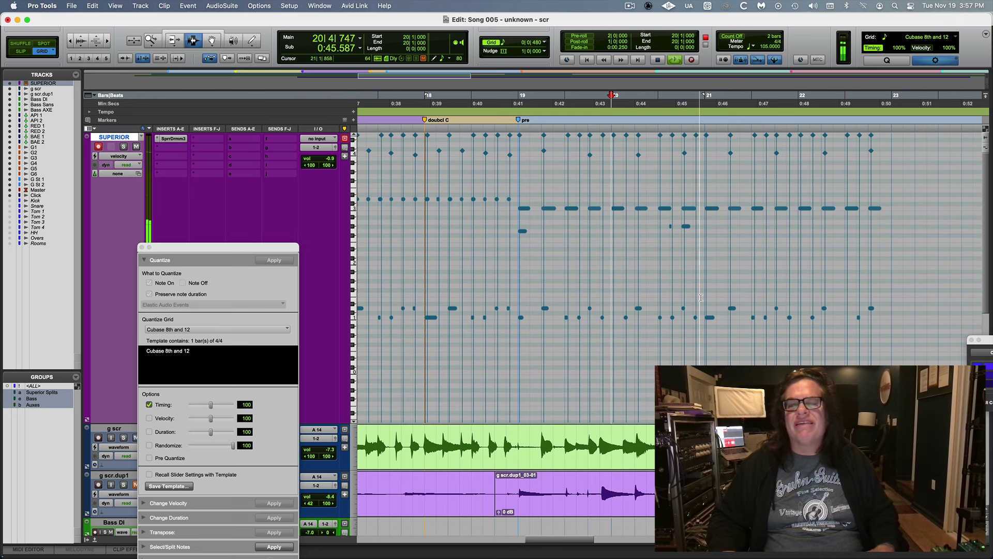
- Quantize the drum notes from bar 20 to bar 21
key("space")
left_click_drag(624, 243, 704, 245)
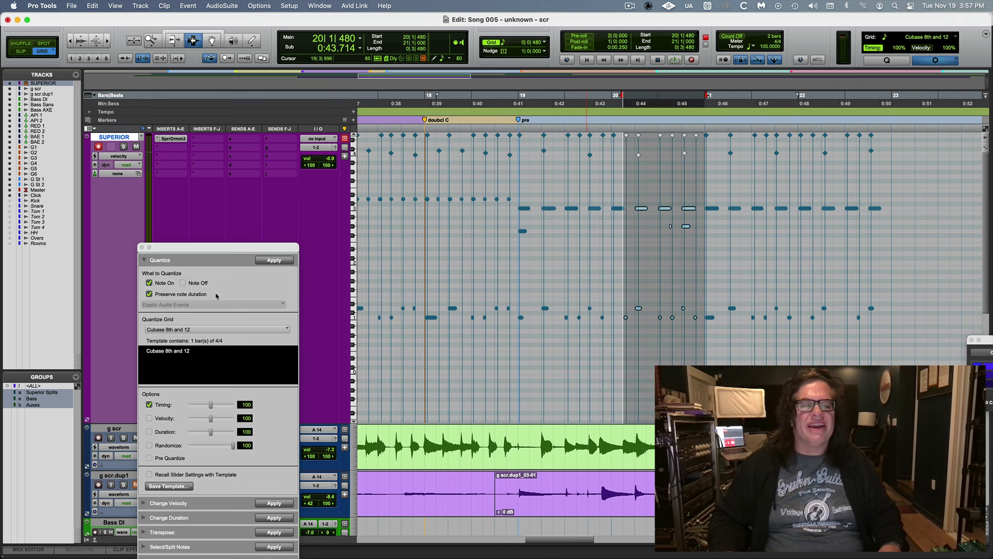
left_click(279, 259)
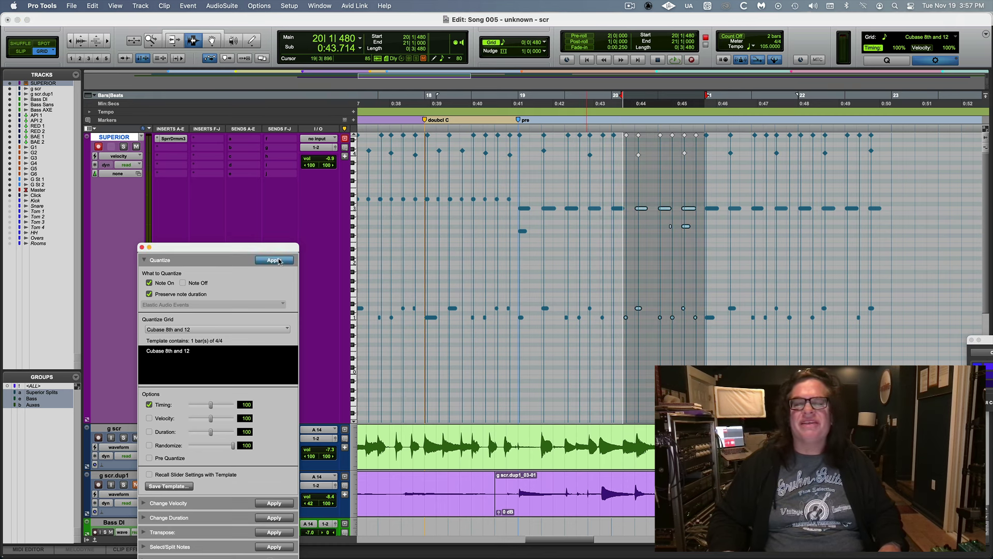
left_click(587, 207)
- Repeat bars 19–22|3 with Option+R so the pattern reaches the main riff marker
left_click_drag(519, 204, 890, 192)
key("alt+r")
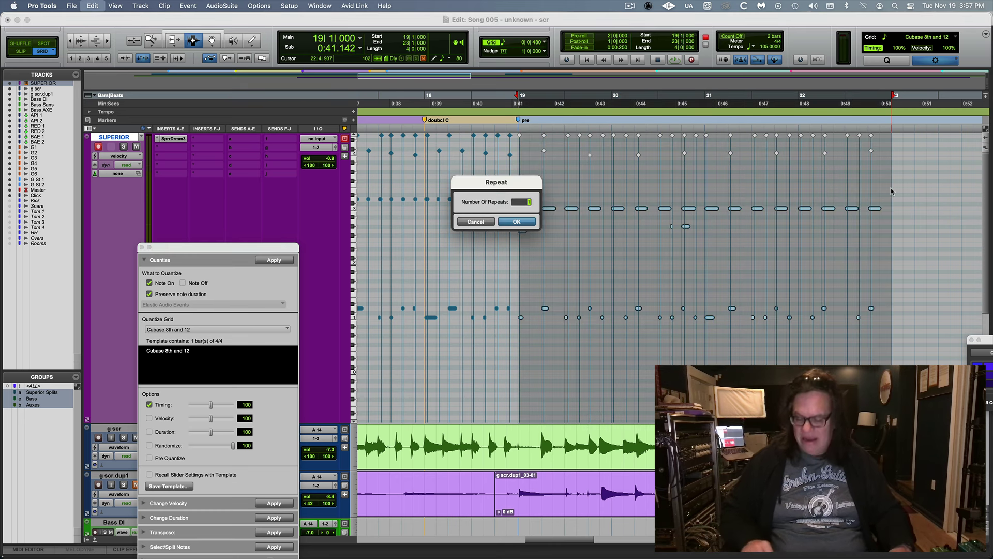
key("Return")
left_click(411, 171)
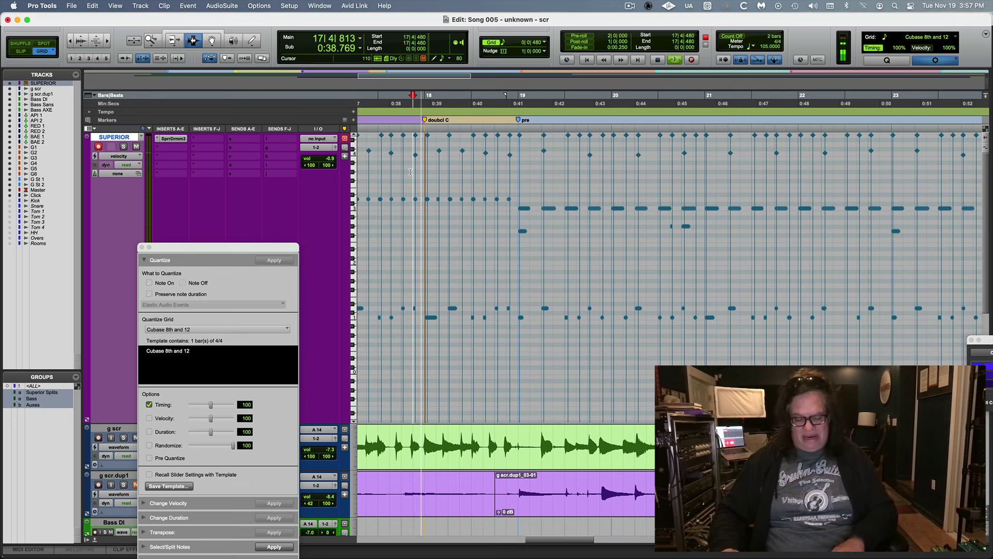
key("alt+a")
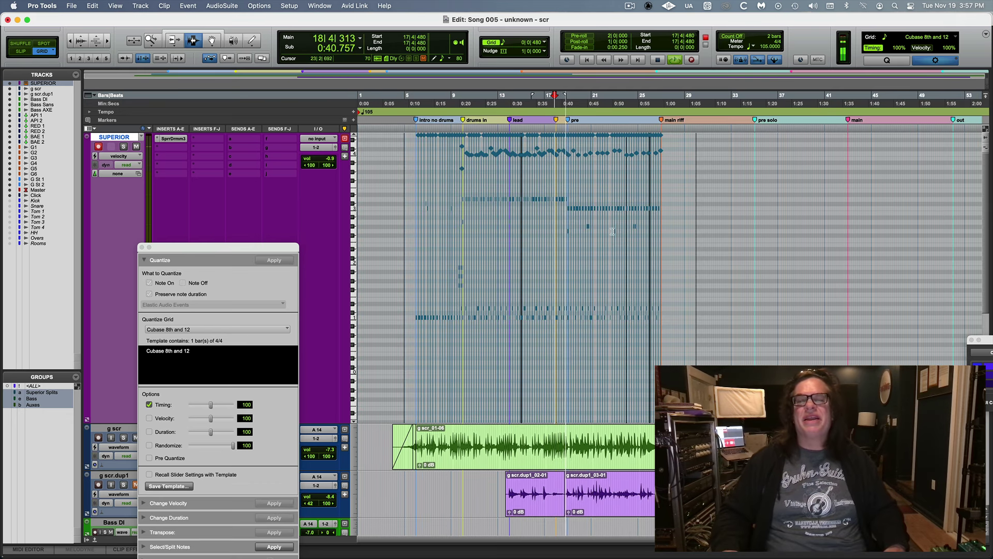
key("super+bracketright")
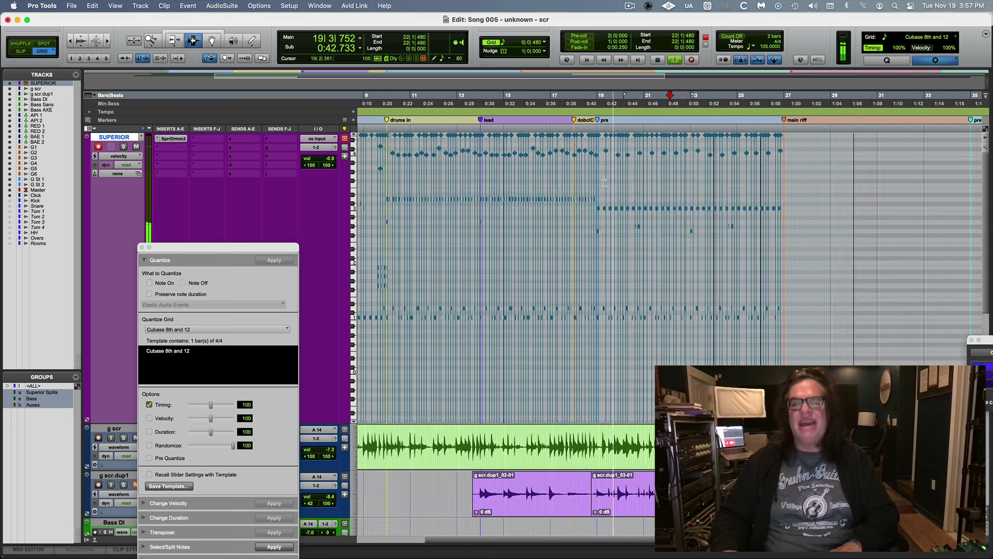
key("super+bracketright")
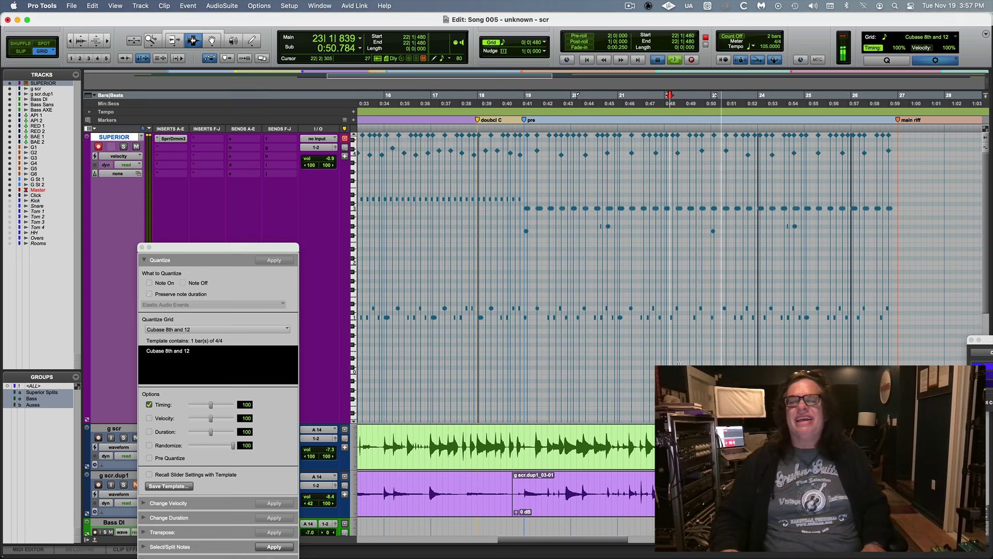
- Audition the repeated drum section, replaying it from bar 19
key("space")
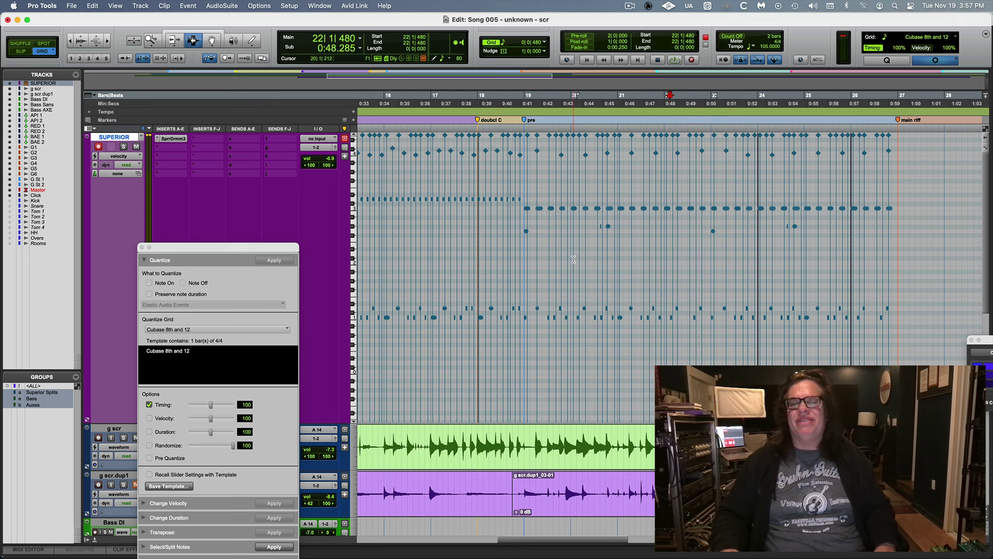
key("space")
key("super+bracketright")
key("super+bracketright")
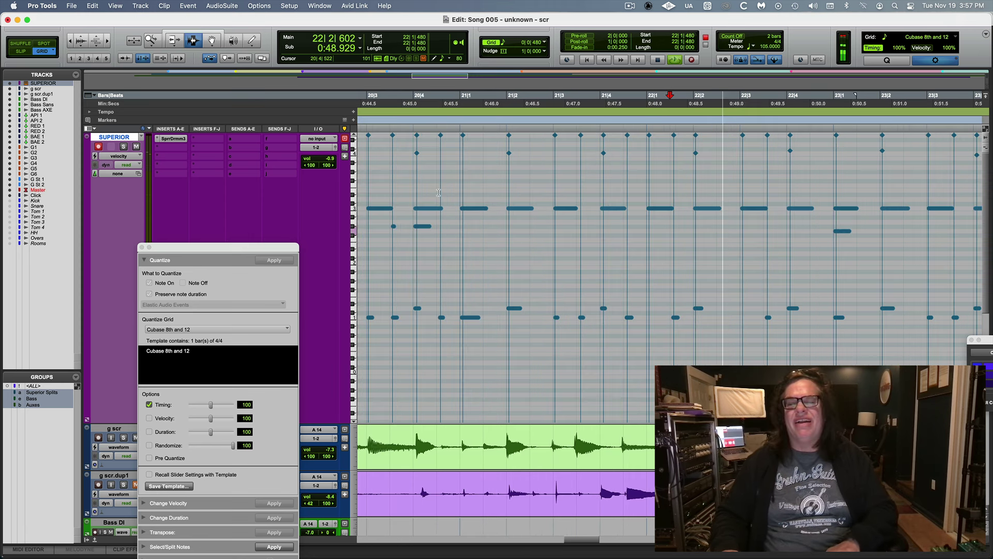
key("super+bracketleft")
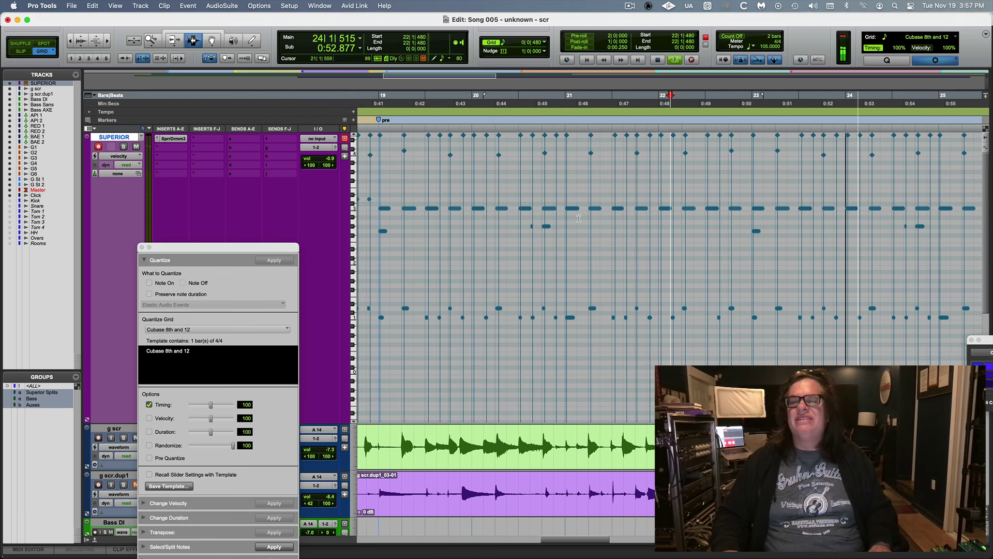
key("space")
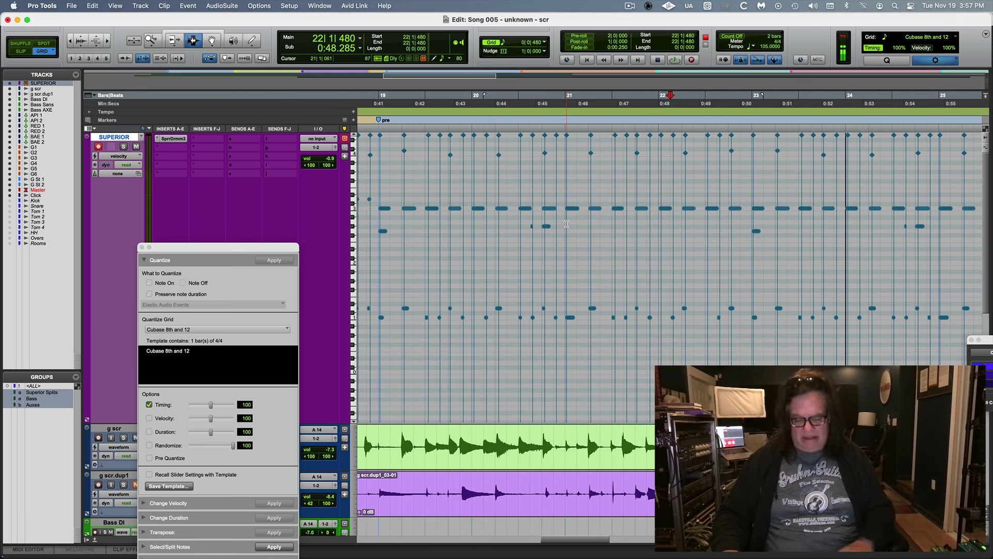
key("super+bracketleft")
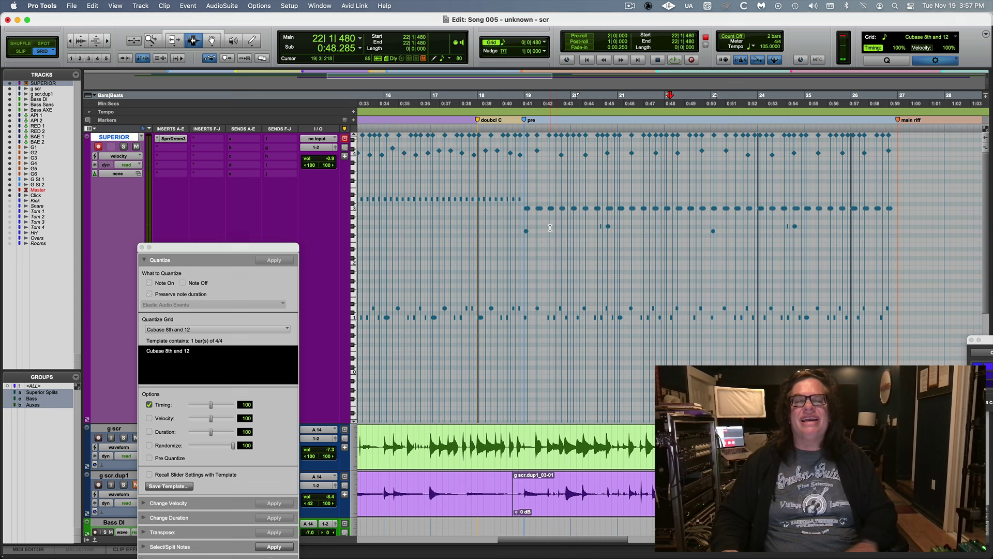
left_click(524, 129)
key("space")
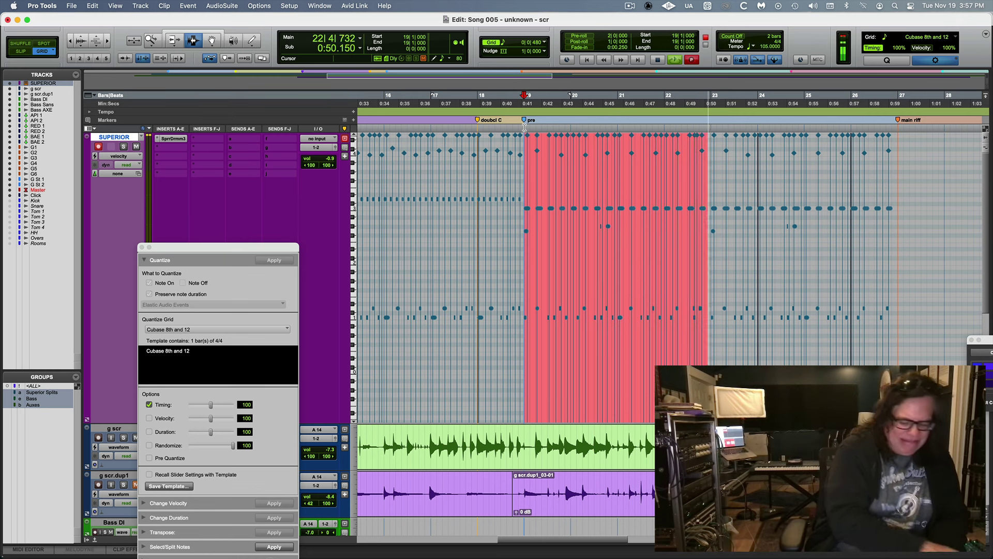
key("space")
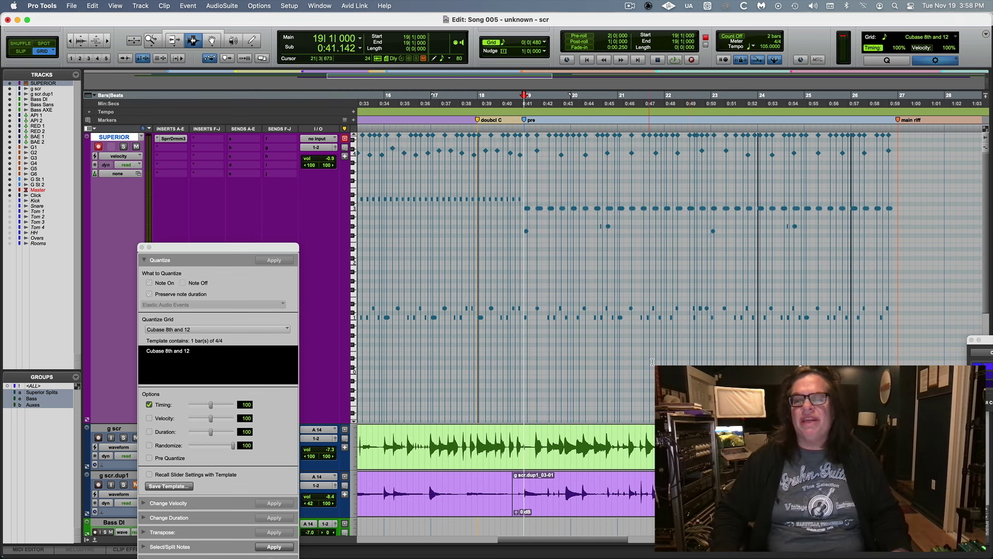
- Zoom in at 22|4|480 and open the SUPERIOR track's view options
left_click(704, 307)
key("super+bracketright")
key("super+bracketright")
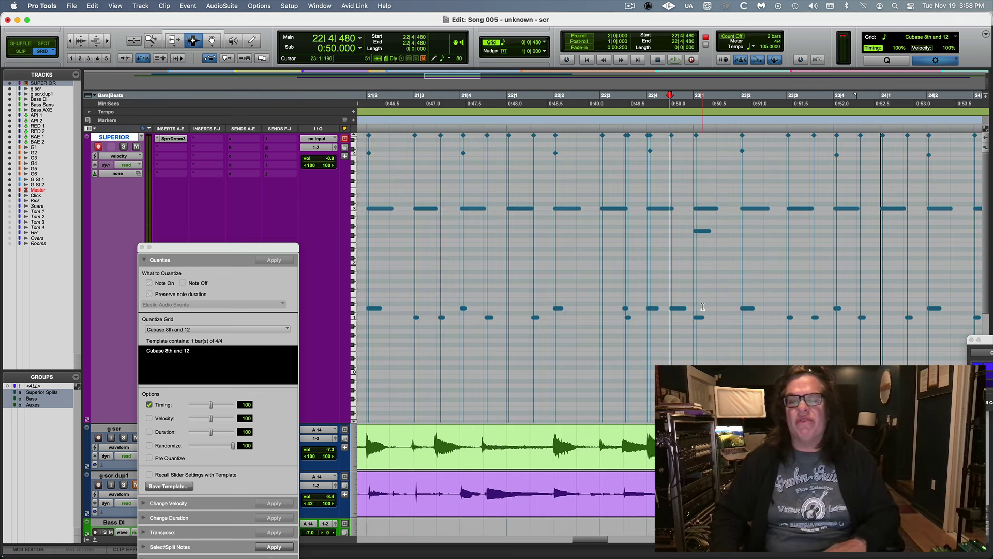
left_click(124, 155)
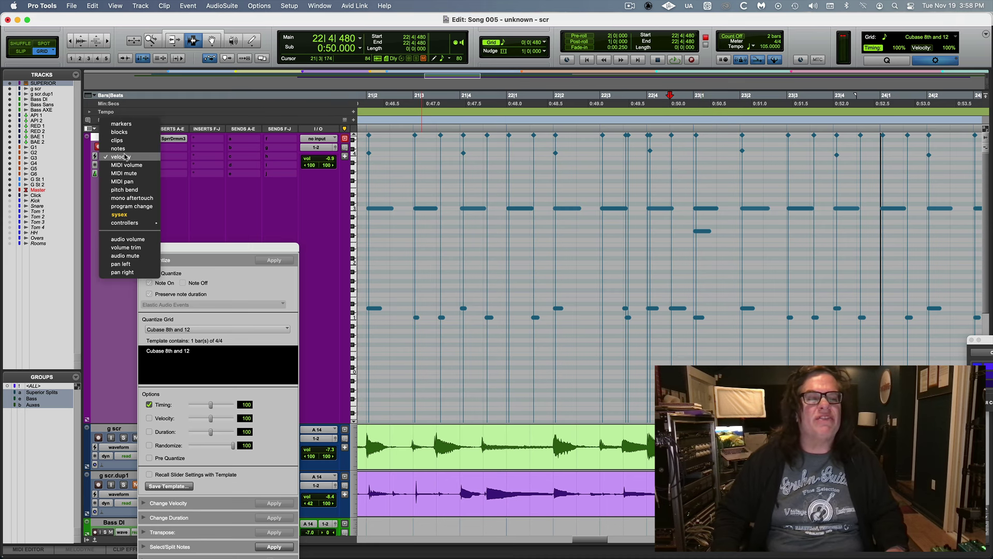
- Show the SUPERIOR track's notes instead of velocity and audition the fill from 21|4
left_click(119, 149)
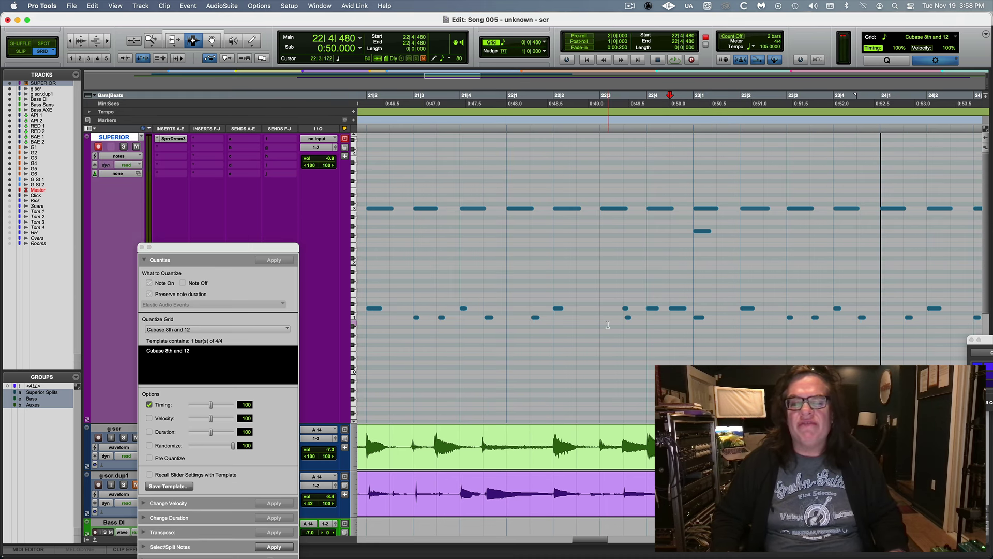
left_click_drag(603, 323, 684, 324)
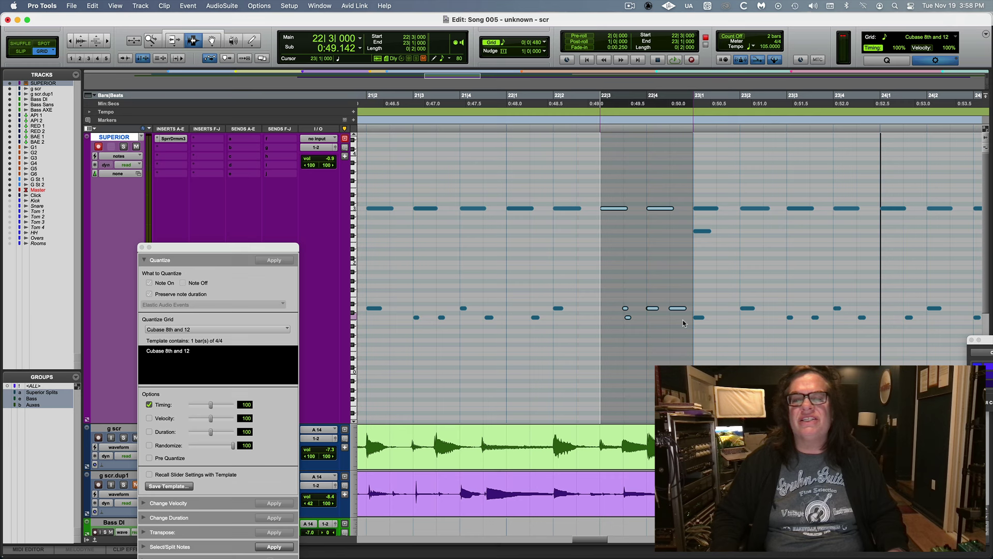
left_click(542, 293)
left_click(460, 263)
key("space")
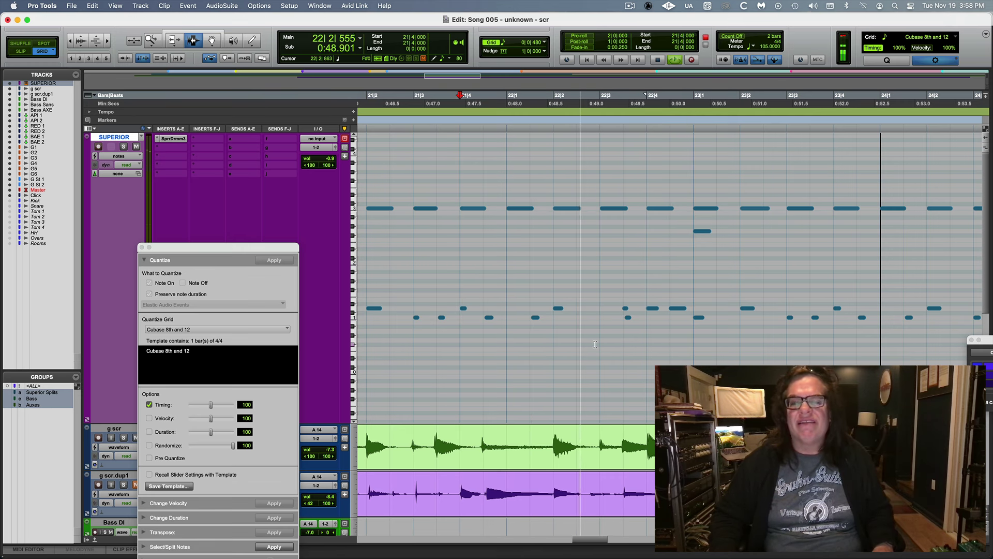
key("space")
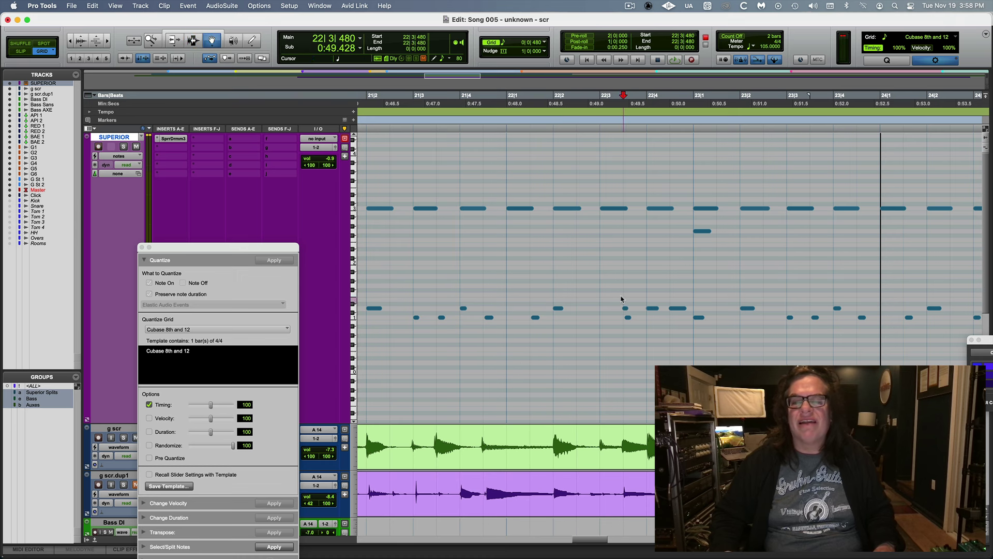
- Quantize the three notes near 22|3 to the grid and audition from 21|2|480
left_click_drag(621, 297, 698, 312)
left_click(275, 260)
left_click(628, 317)
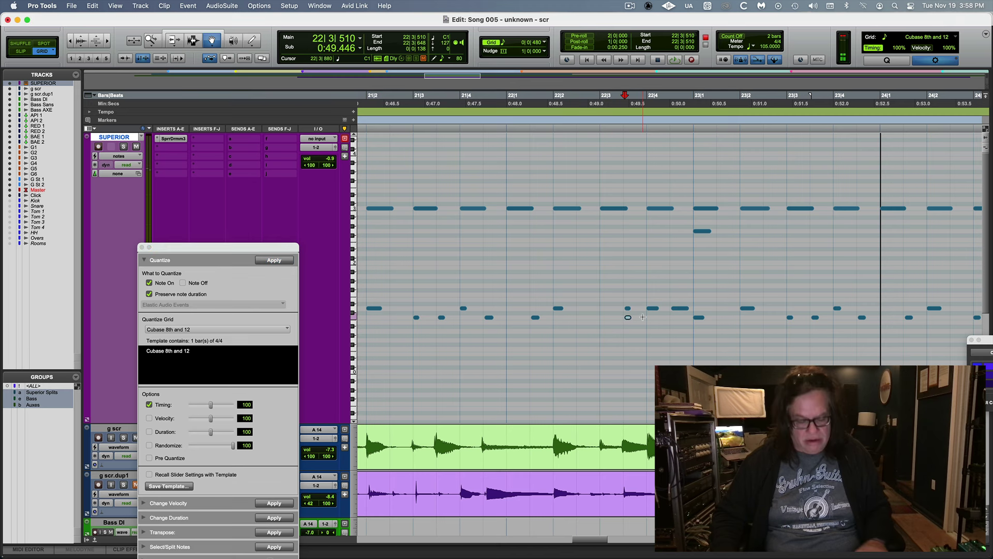
left_click(687, 333)
key("space")
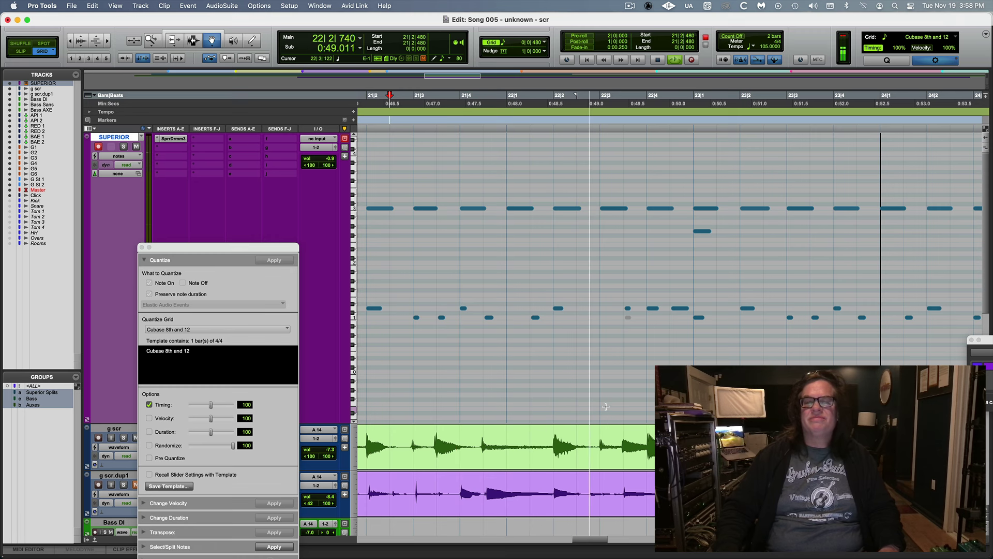
key("space")
- Mute the fill notes at 22|4, audition from 21|3, and zoom out to about 26 bars
left_click(660, 208)
left_click(383, 109)
key("space")
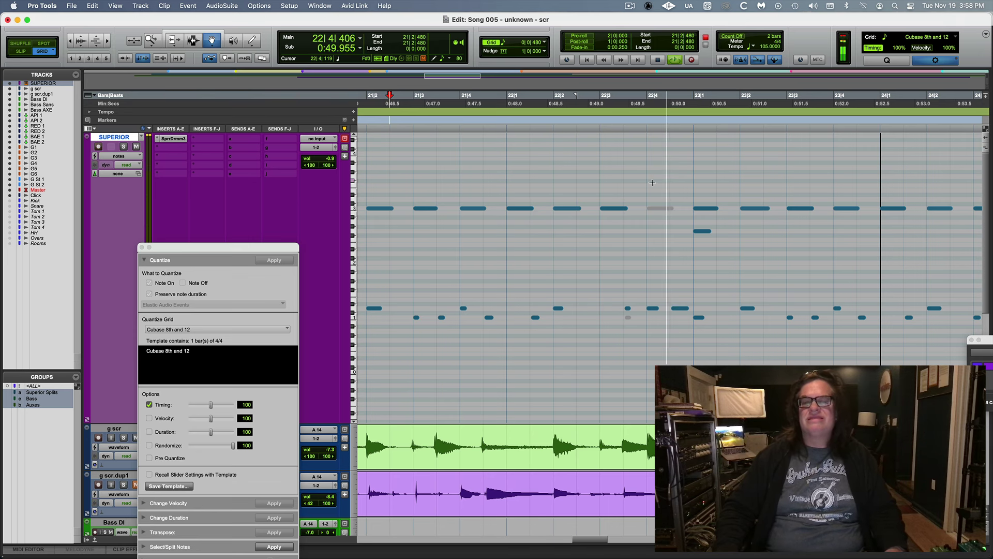
key("space")
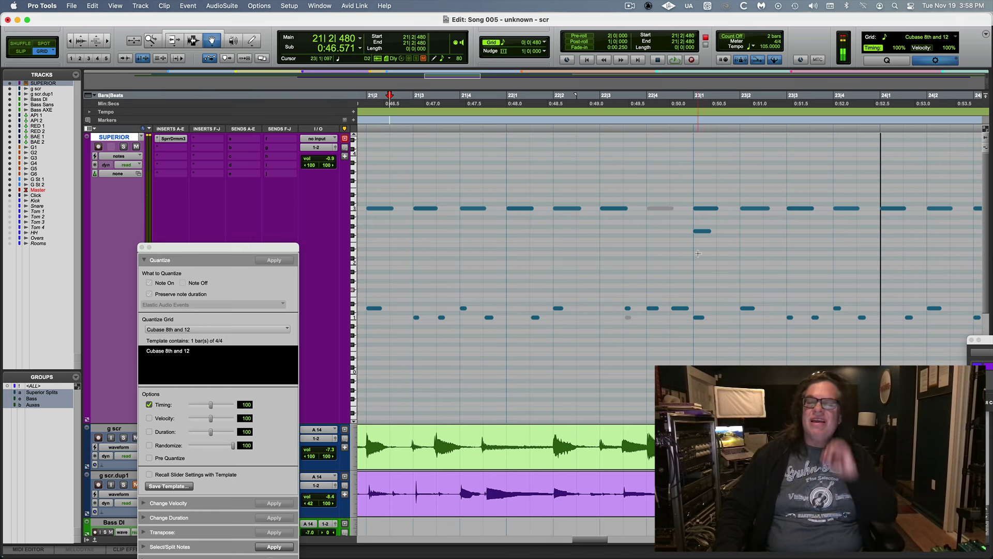
left_click(661, 208)
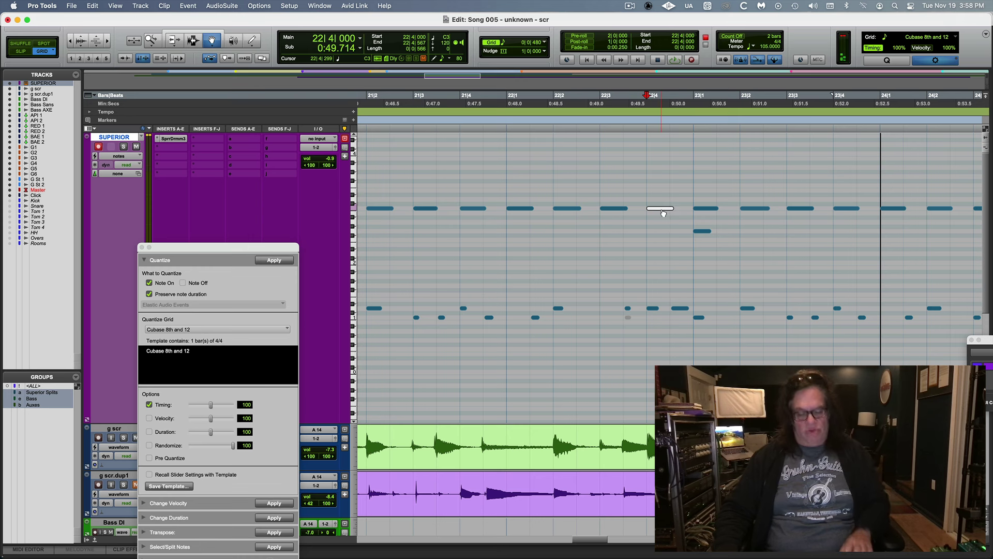
left_click(401, 132)
key("space")
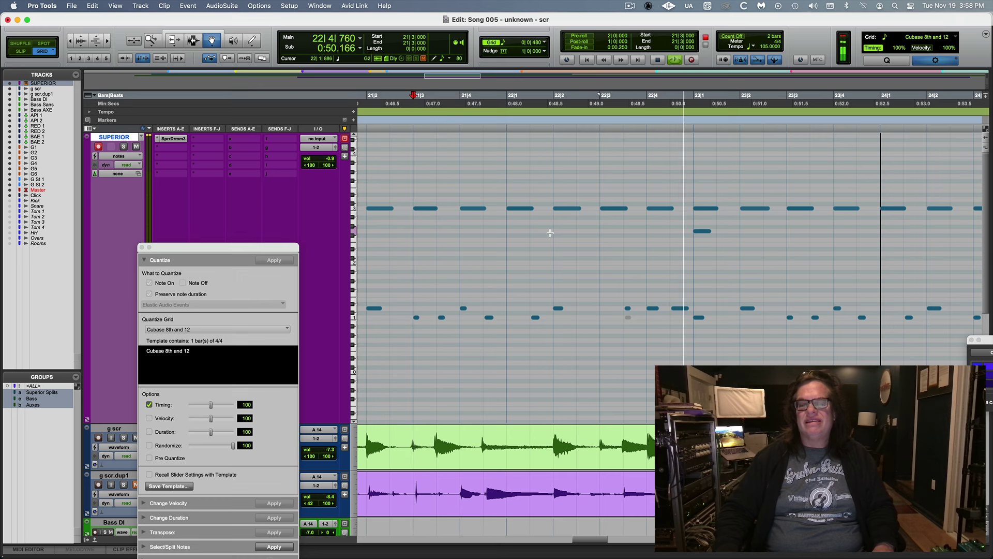
key("space")
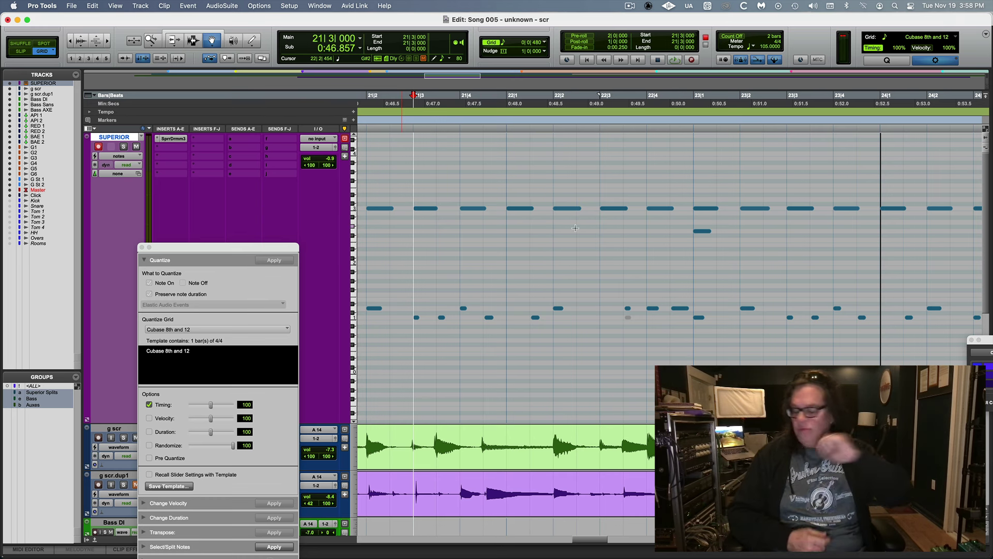
key("r")
key("r")
key("r")
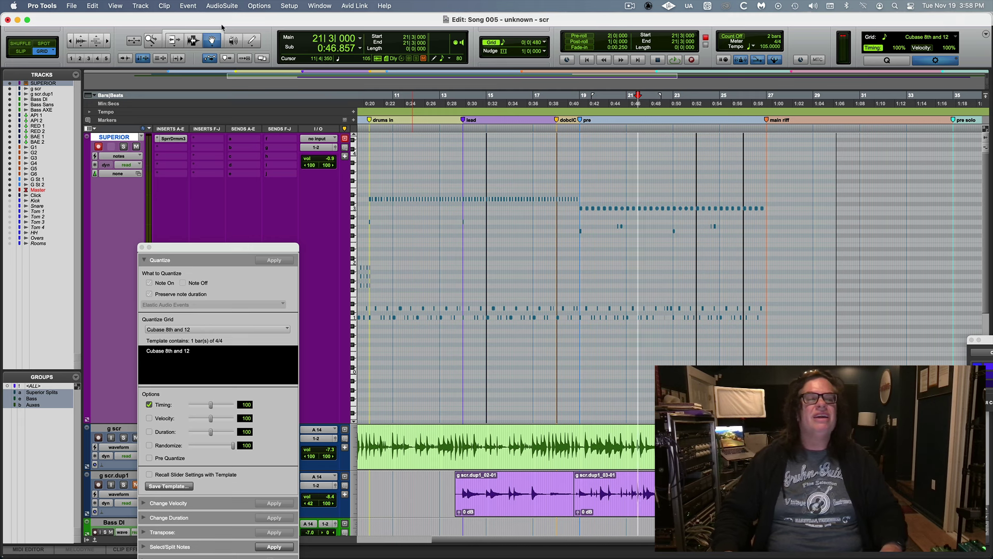
left_click(192, 40)
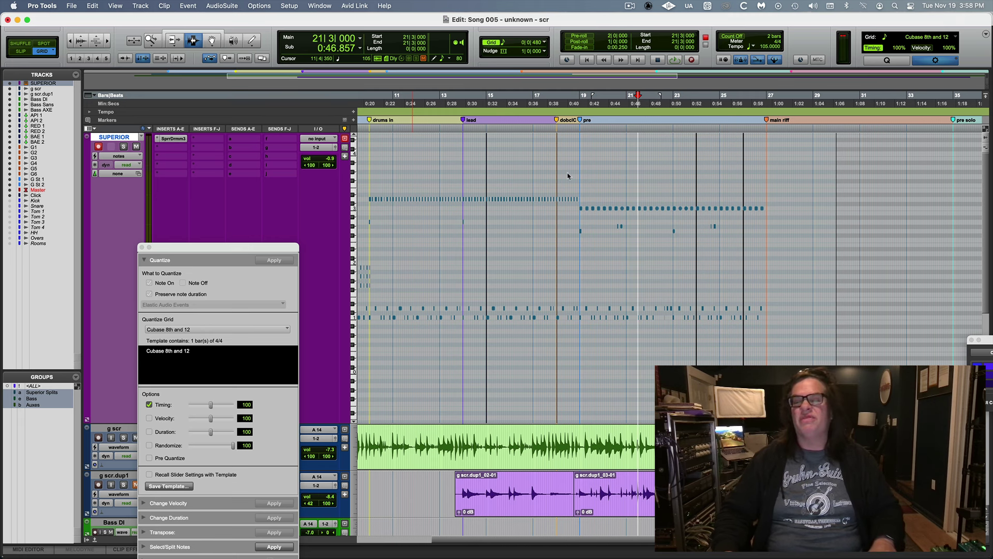
left_click(671, 209)
key("super+bracketright")
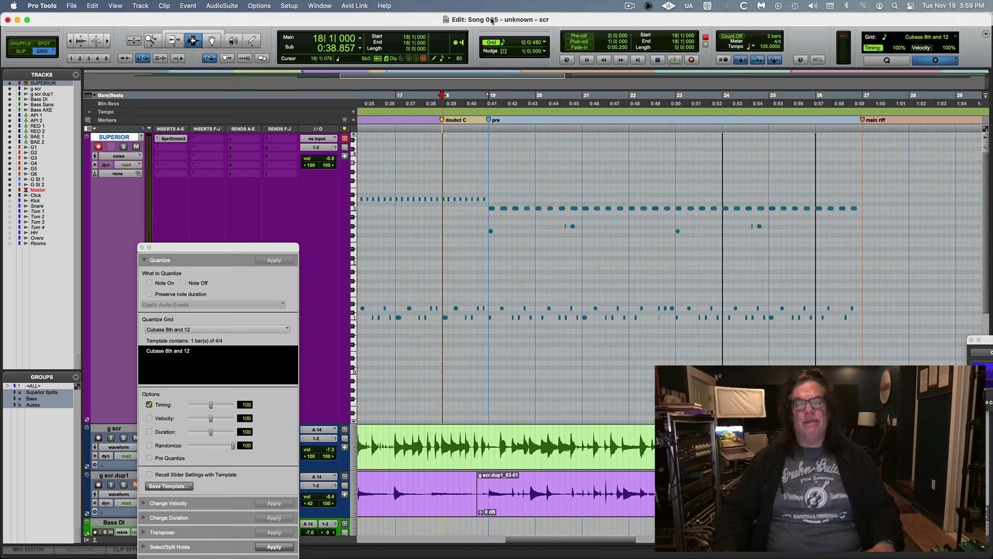
key("space")
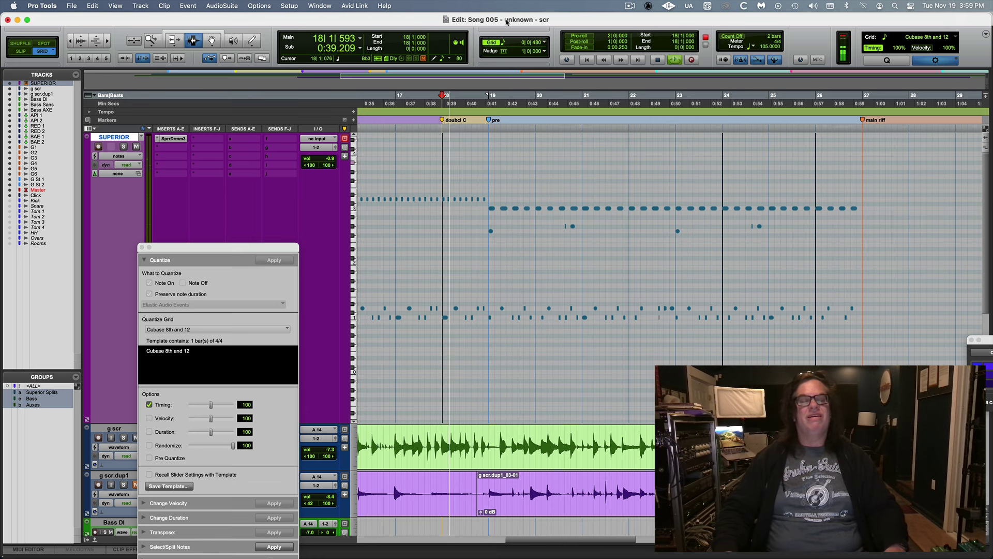
left_click(810, 228)
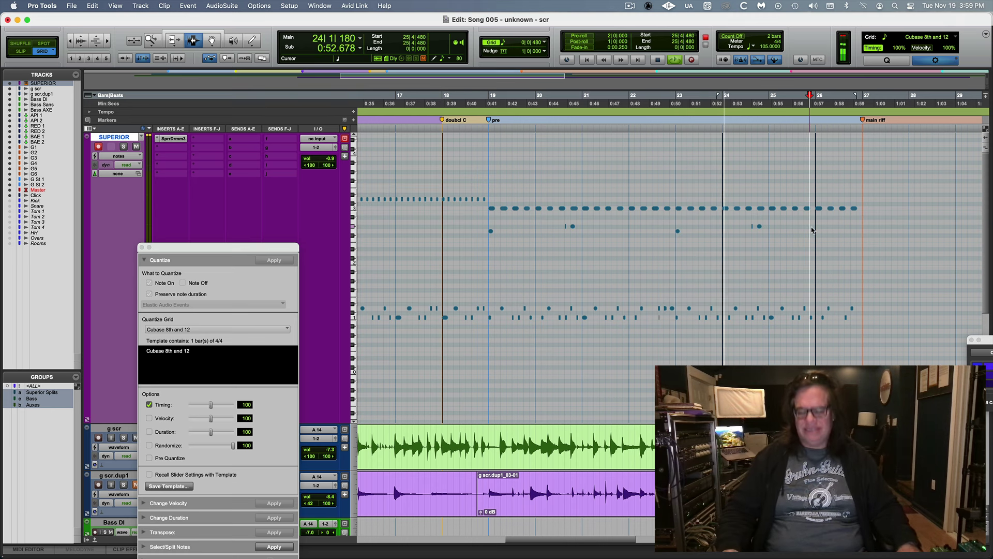
key("super+bracketright")
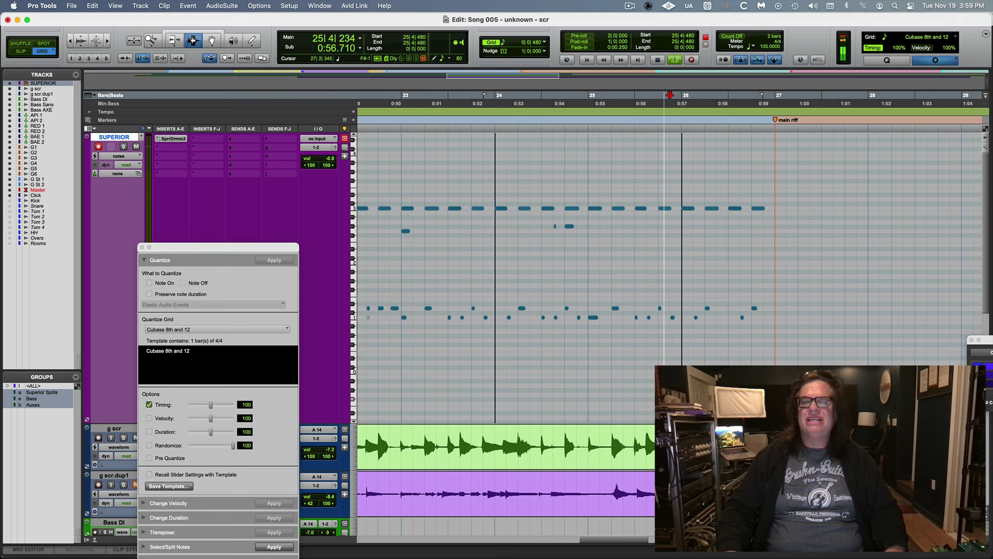
- Audition from bar 24, then delete the old notes just before the main riff
key("space")
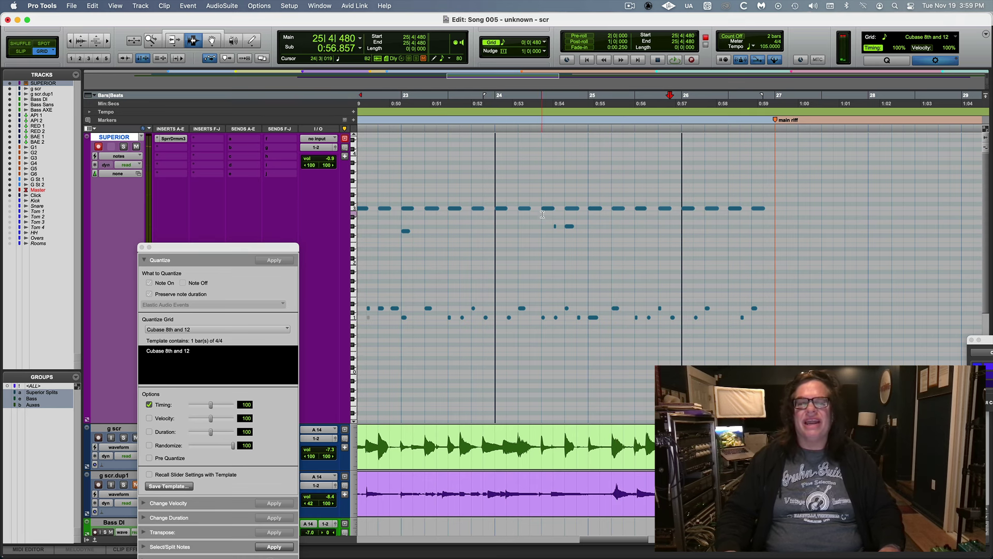
left_click(542, 214)
key("space")
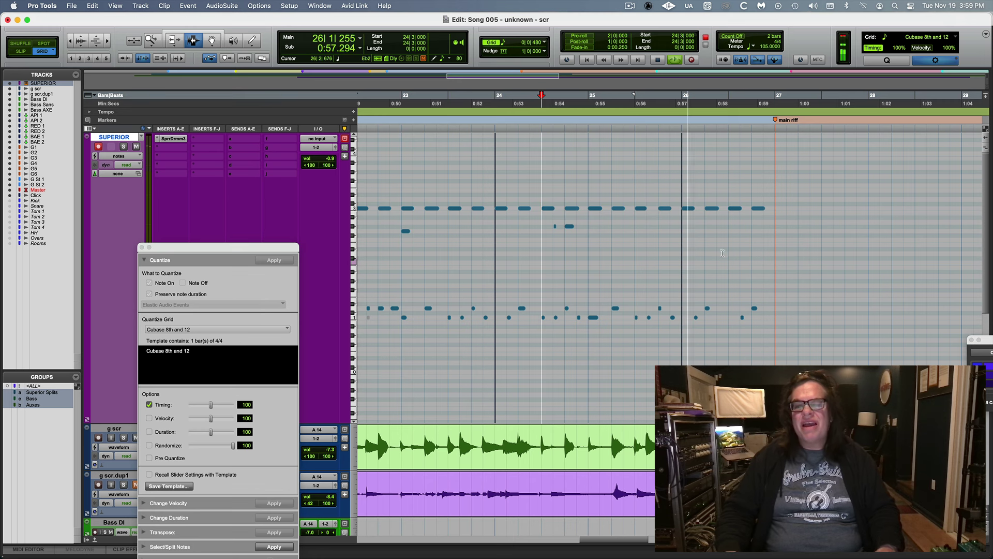
key("space")
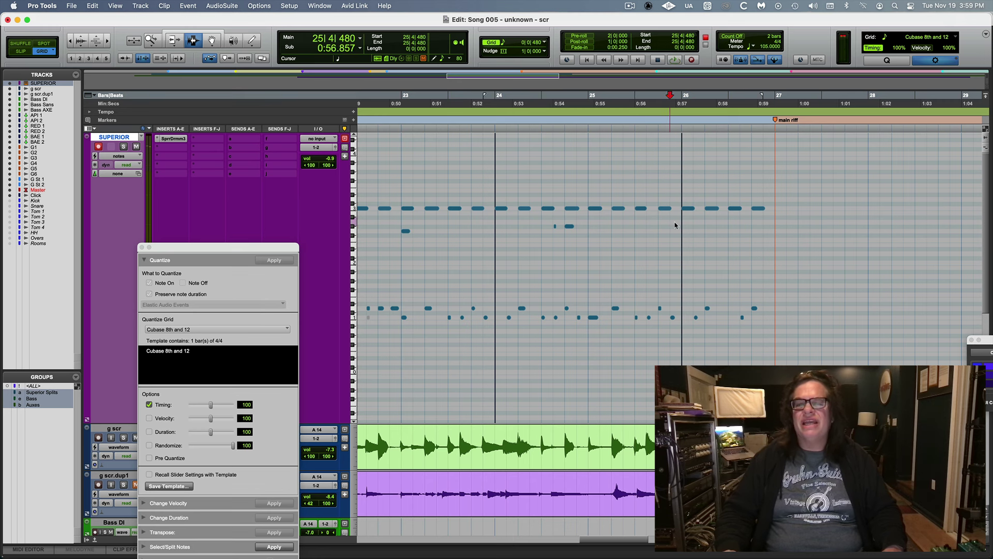
left_click_drag(674, 225, 786, 231)
key("Delete")
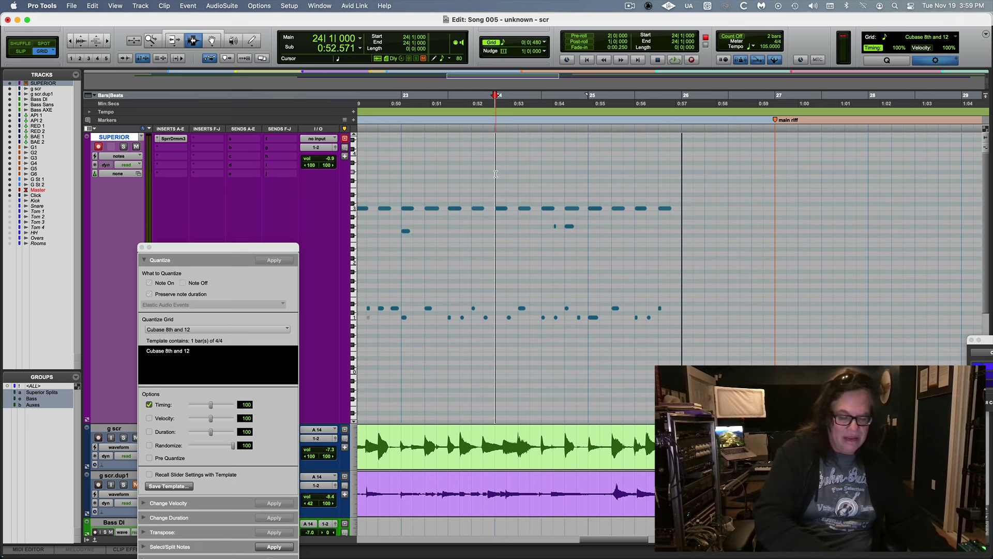
- Record-arm the SUPERIOR track and record a new drum fill landing at bar 26
key("shift+r")
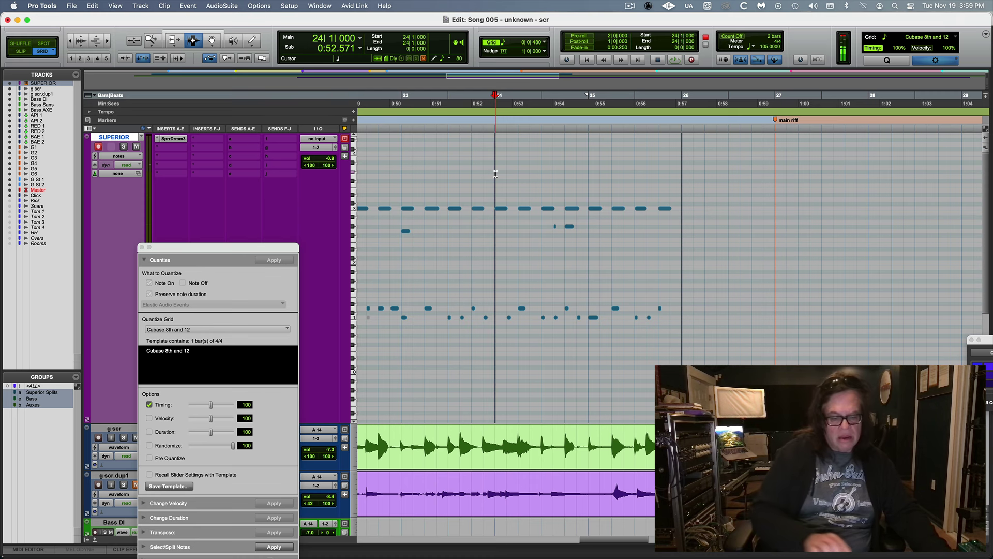
key("super+space")
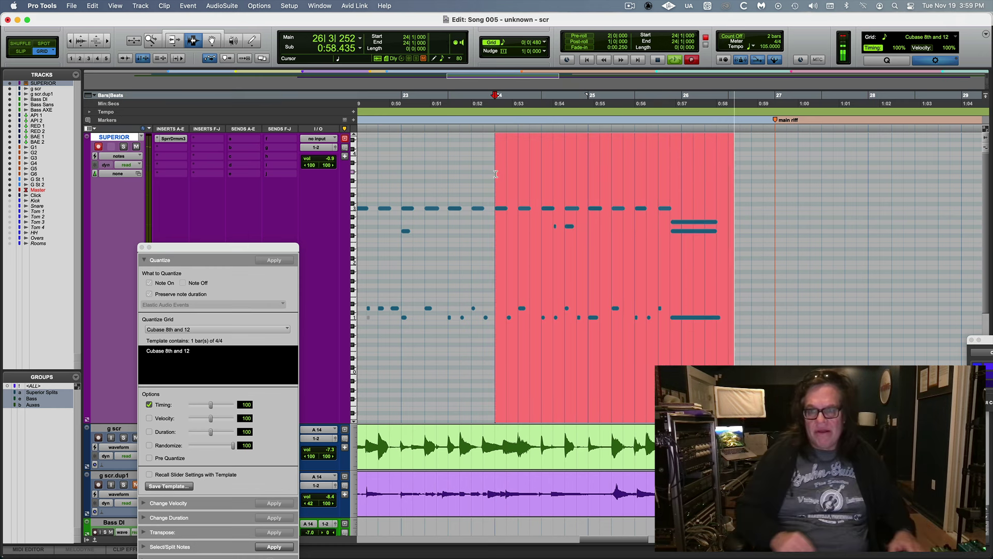
key("space")
key("super+space")
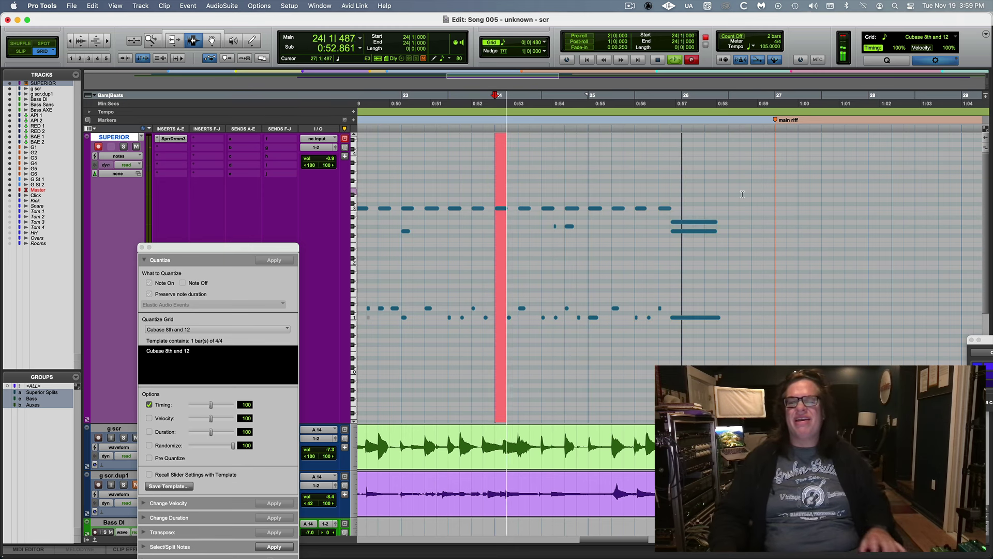
left_click(667, 219)
key("super+]")
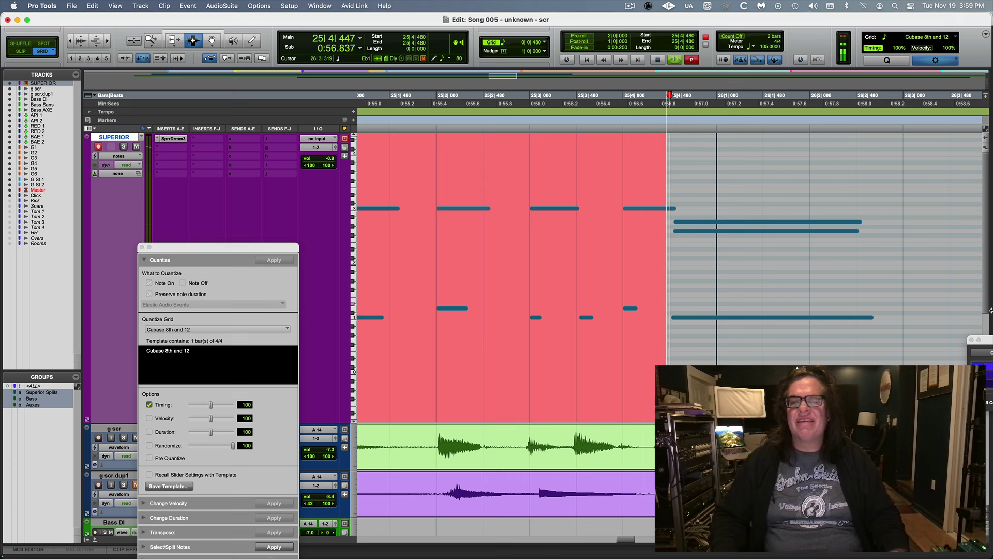
- Record another fill take, then quantize the two hits after bar 26 to the Cubase 8th and 12 grid
key("space")
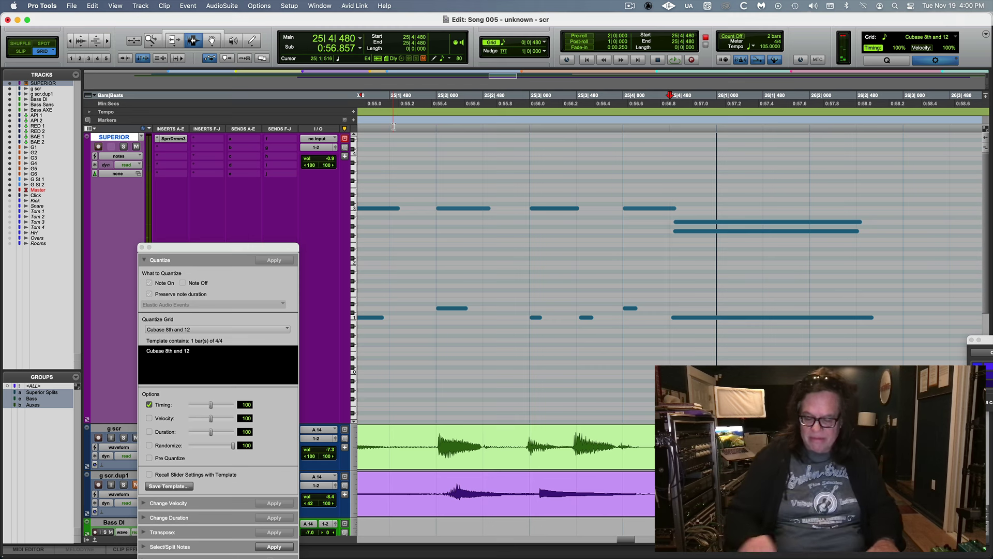
key("space")
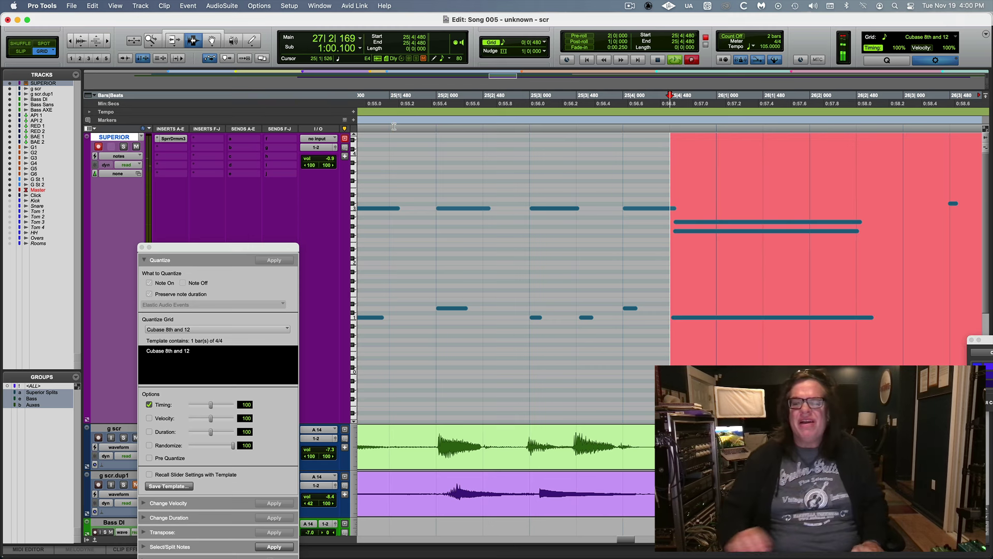
key("space")
key("super+bracketleft")
key("super+bracketleft")
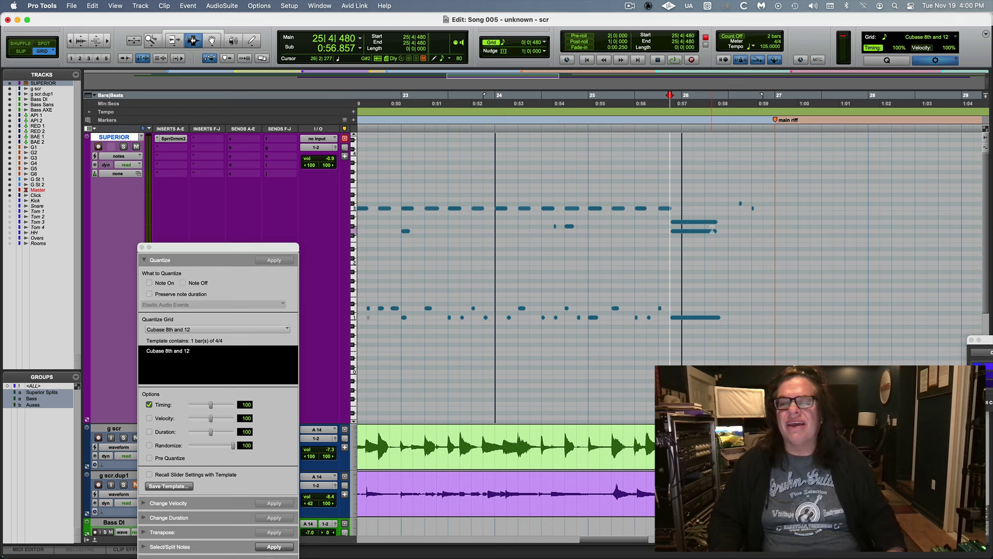
left_click_drag(713, 229, 776, 228)
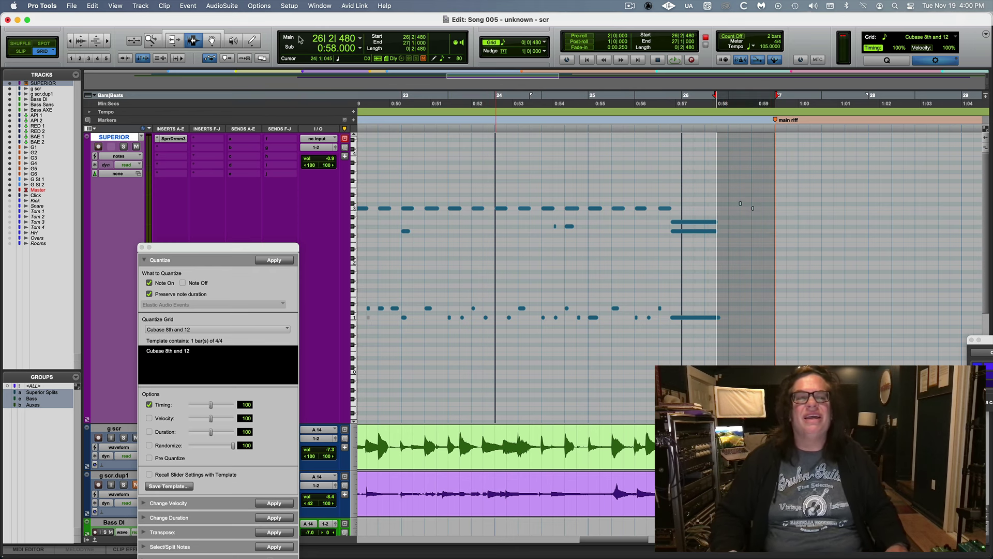
left_click(279, 261)
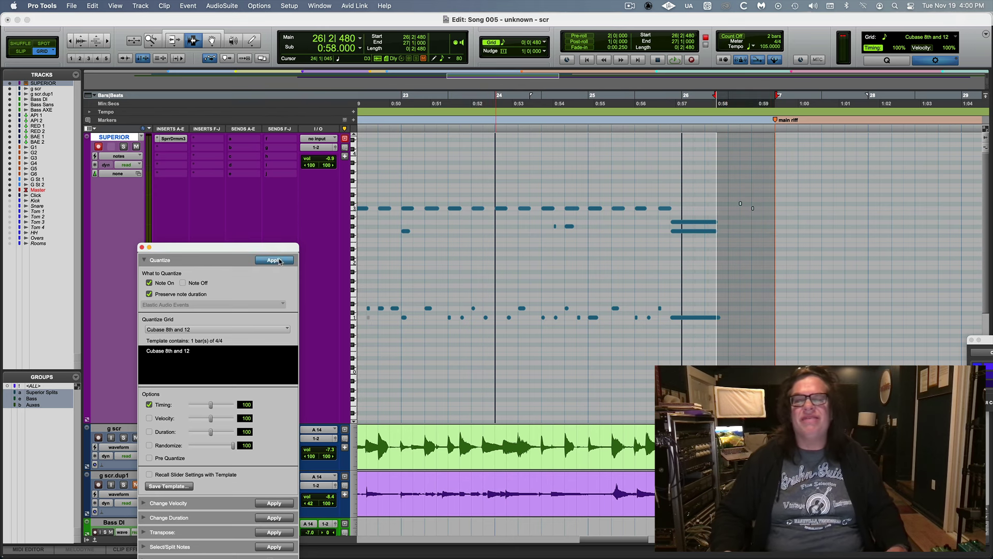
left_click(717, 257)
key("super+bracketleft")
key("super+bracketleft")
key("super+bracketleft")
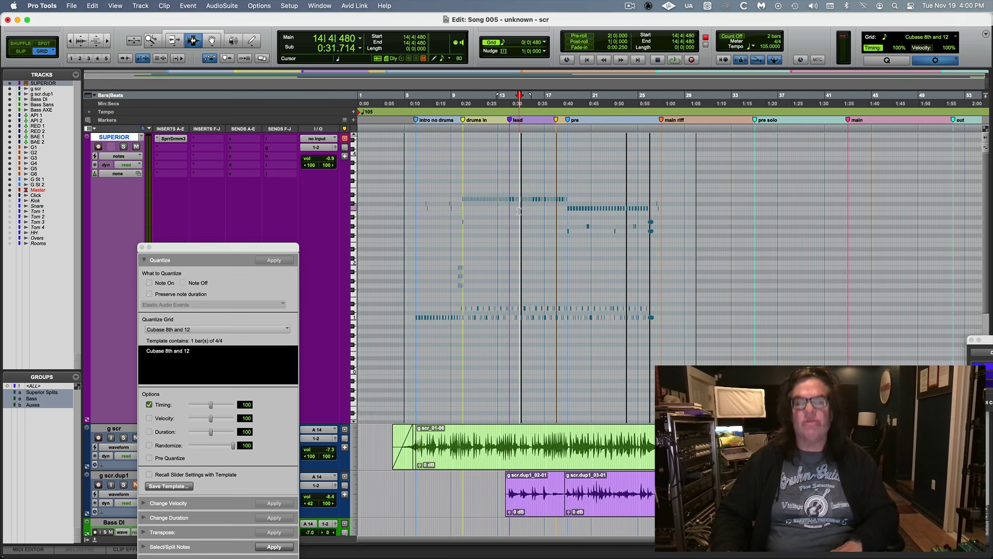
key("super+bracketright")
key("super+bracketright")
left_click_drag(445, 214, 818, 226)
key("super+bracketleft")
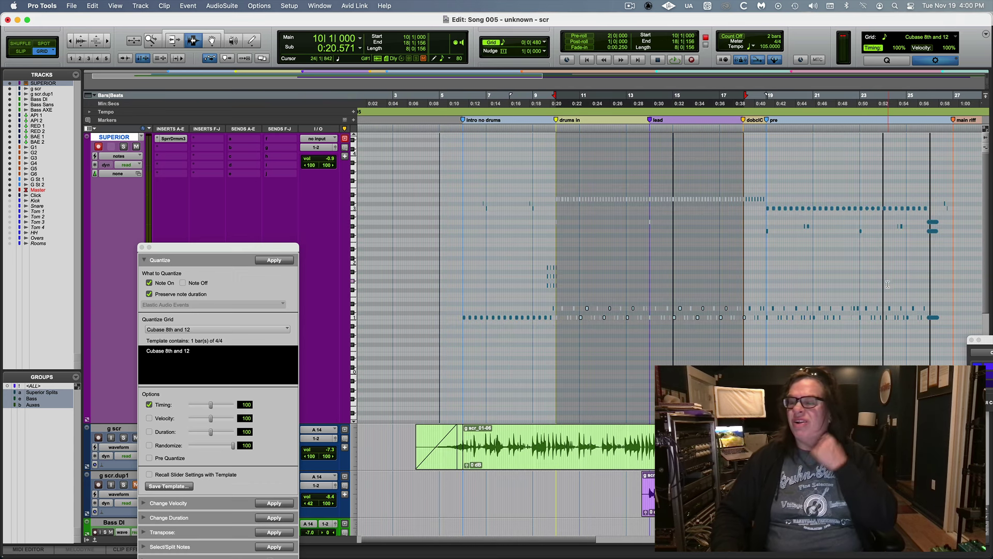
left_click(940, 212)
key("super+bracketright")
key("super+bracketright")
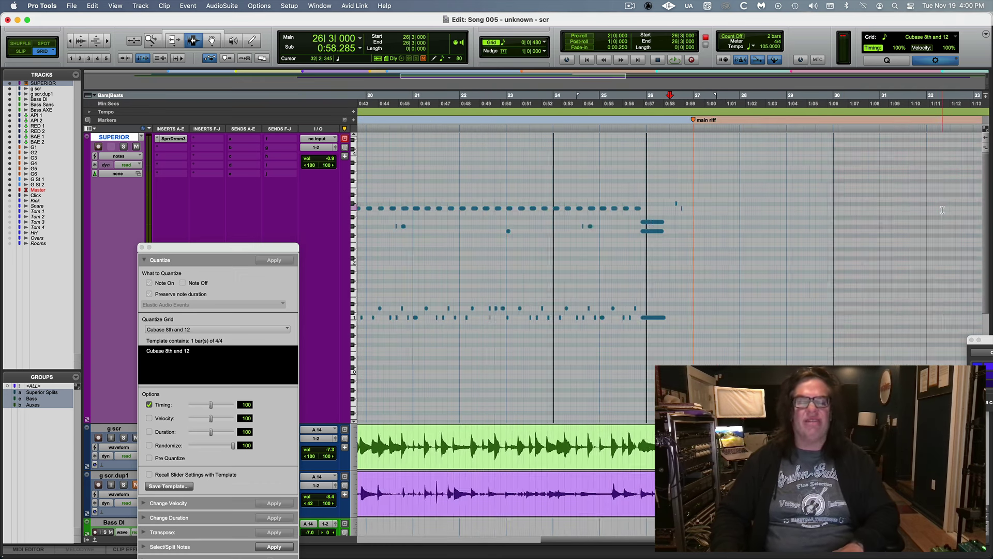
left_click(714, 206)
key("space")
key("super+bracketleft")
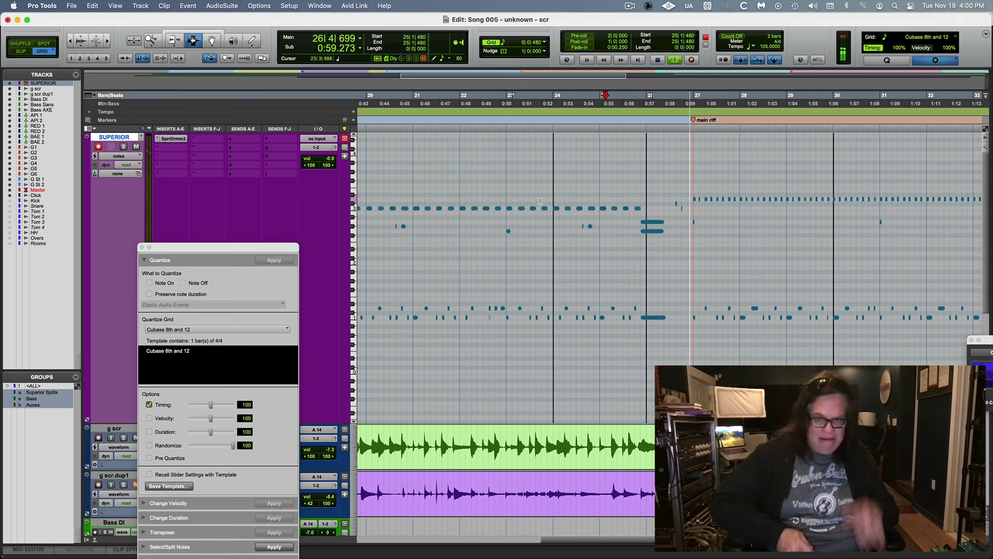
key("super+bracketleft")
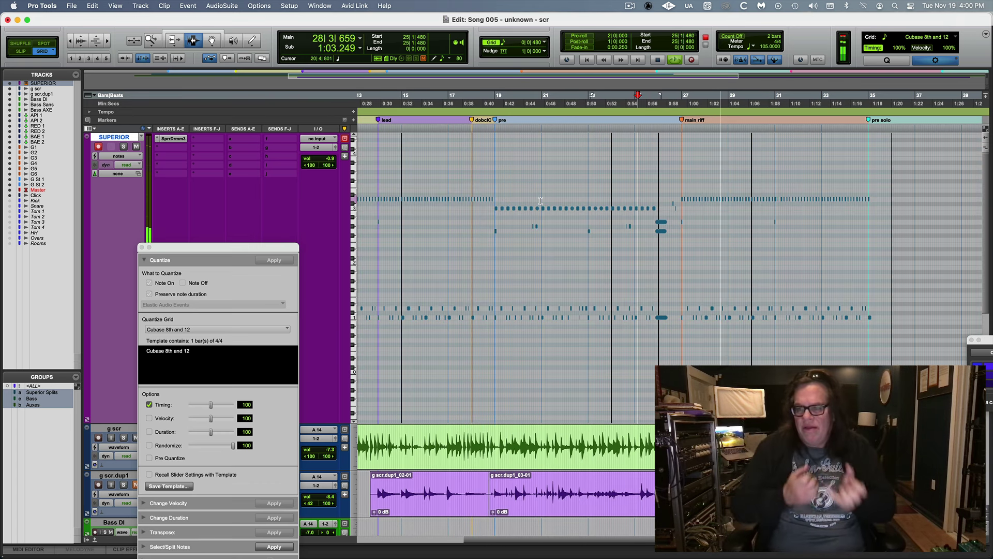
- Stop playback and select the pre section's drum notes from bar 19 to bar 27
key("space")
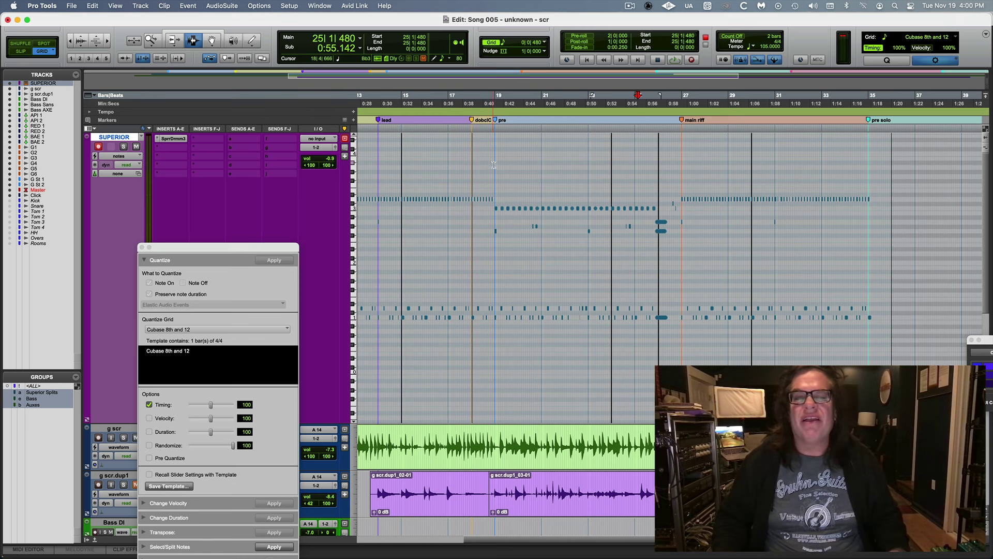
left_click_drag(494, 164, 681, 170)
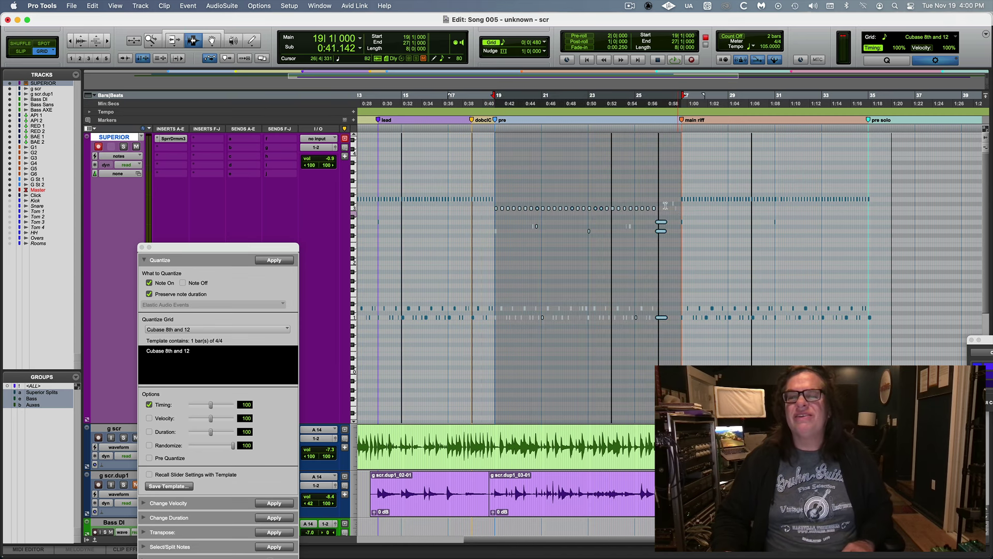
- Copy the bars 19–27 drum part, clear stray notes at bar 35, and paste it into pre solo
left_click(658, 182)
key("space")
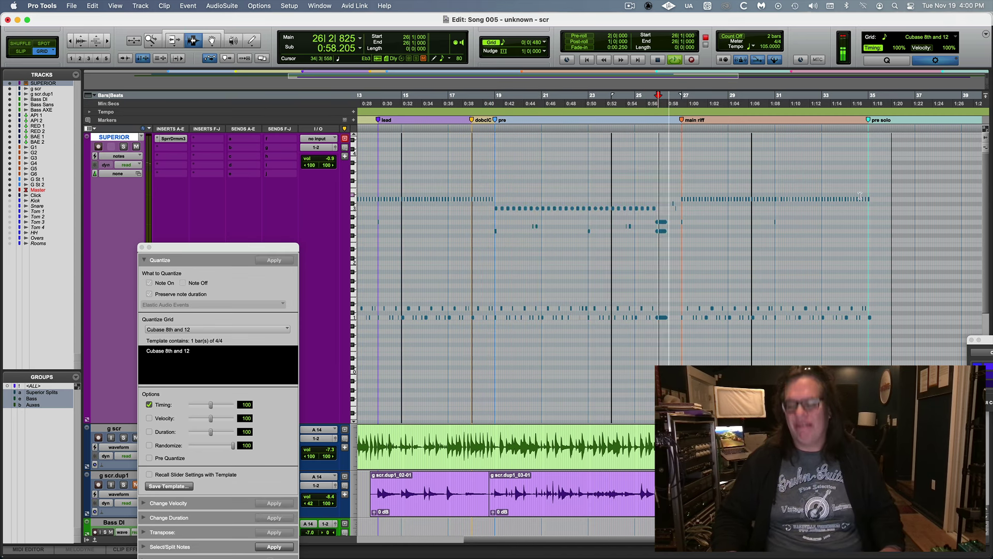
left_click(860, 197)
key("super+bracketright")
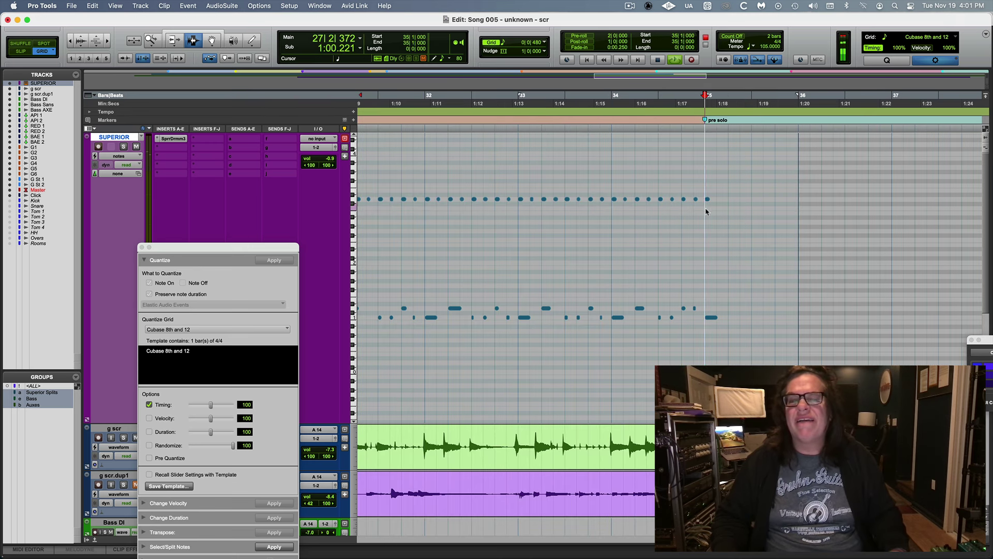
left_click_drag(707, 211, 740, 238)
key("Delete")
left_click(731, 238)
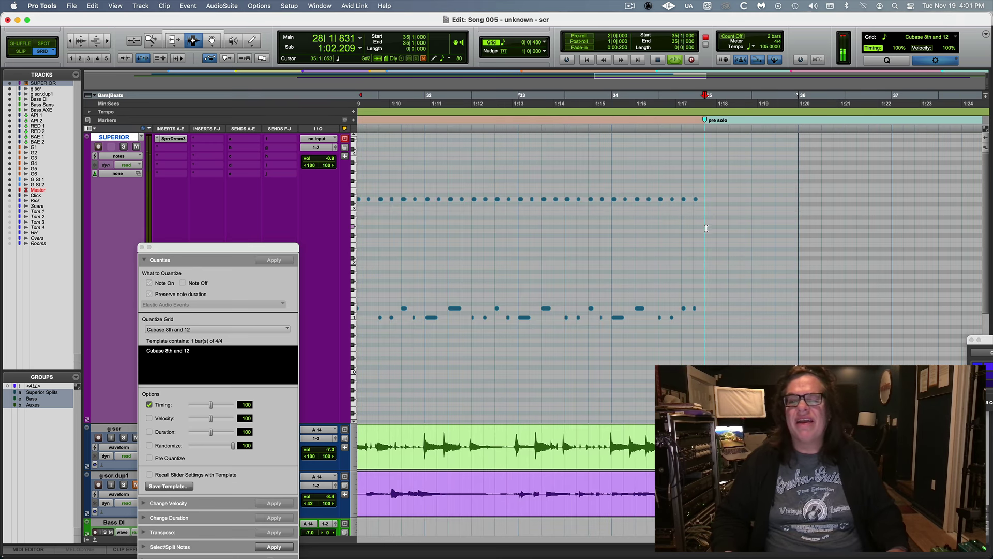
key("shift+Tab")
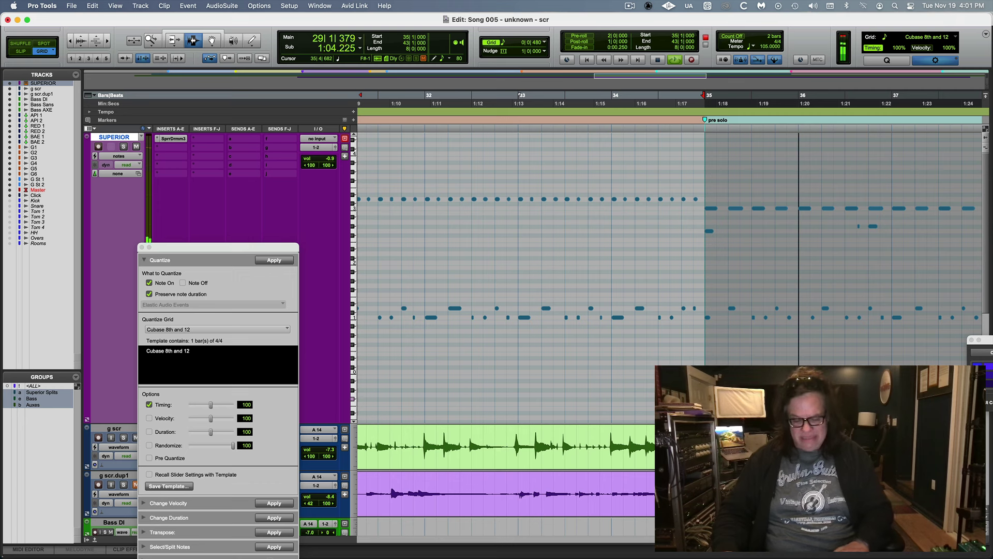
key("super+bracketleft")
key("super+bracketleft")
key("super+bracketleft")
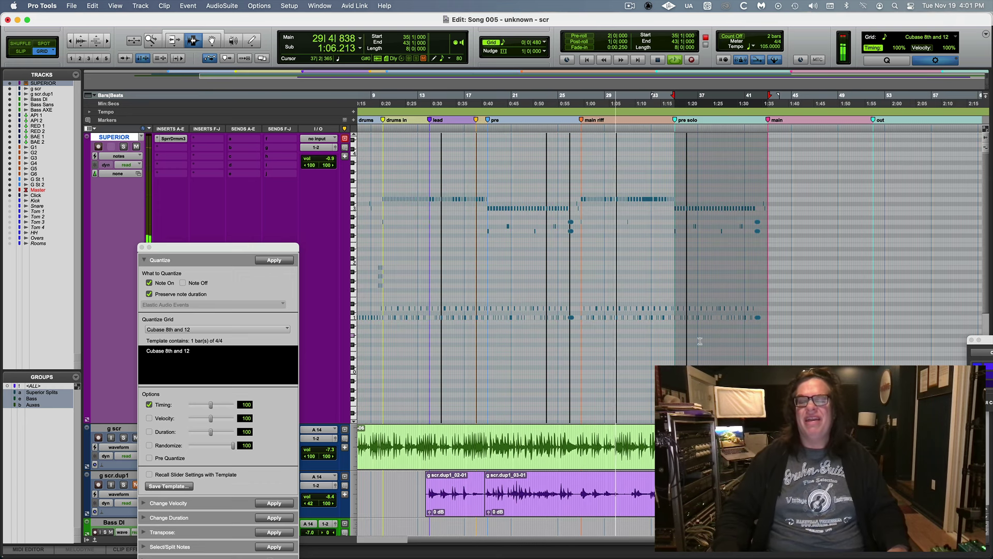
left_click(653, 221)
- Paste the eight copied bars of drums at bar 43
key("super+bracketright")
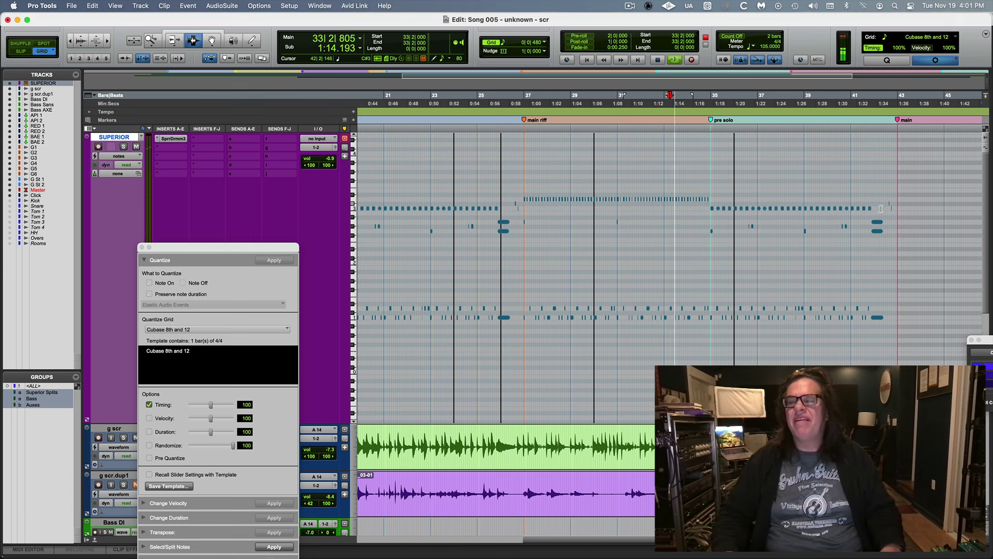
left_click(883, 237)
key("super+bracketright")
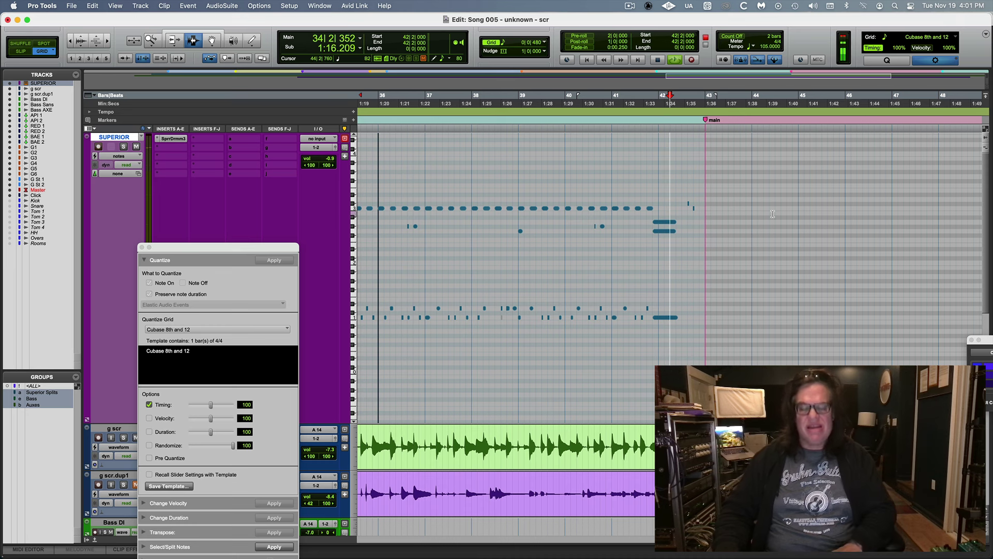
key("super+bracketleft")
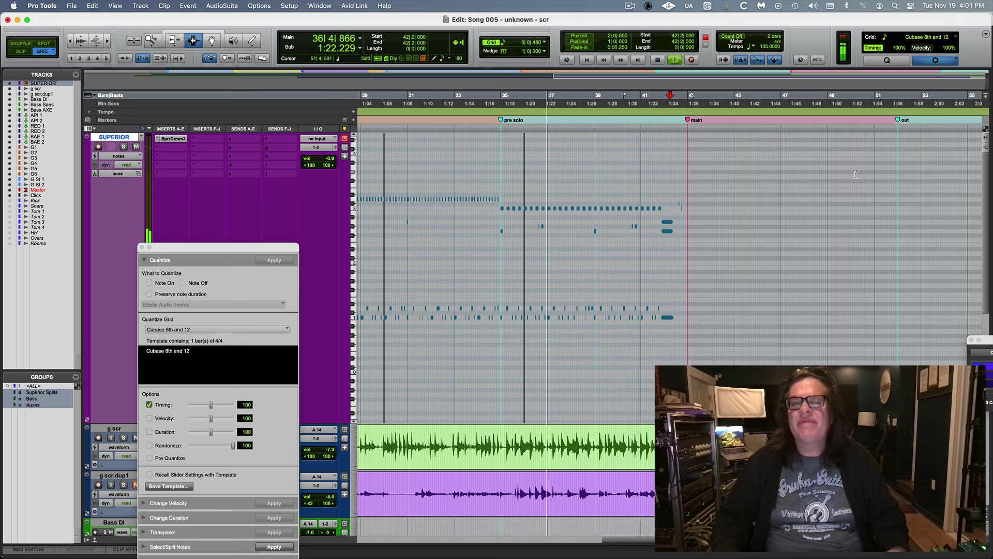
key("super+bracketleft")
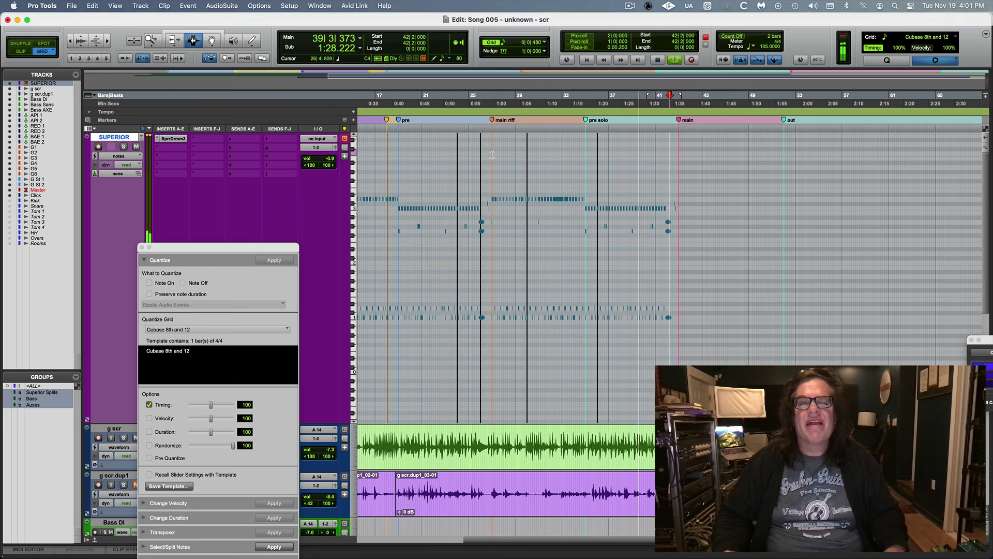
left_click_drag(492, 155, 585, 153)
left_click(692, 174)
key("super+bracketright")
key("super+bracketright")
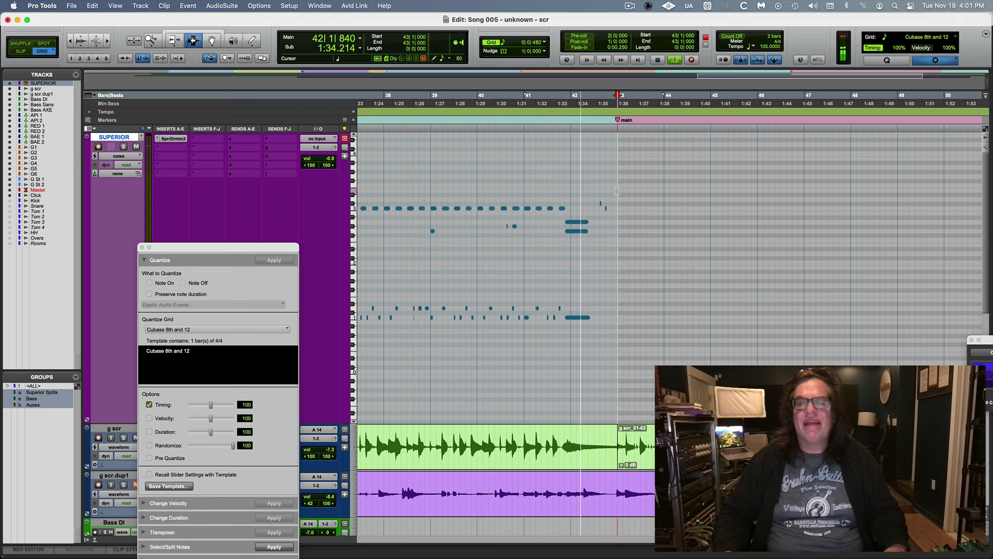
left_click(618, 191)
key("super+v")
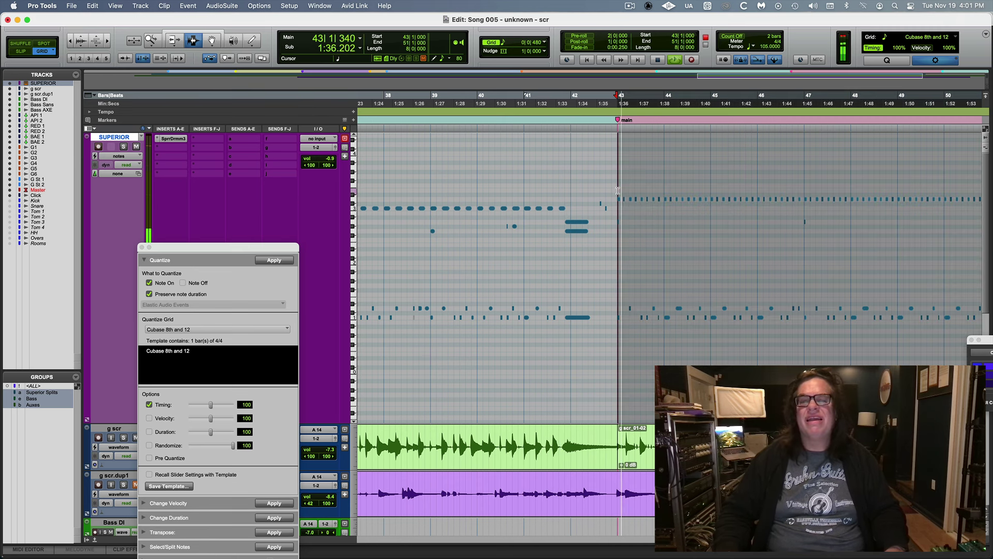
left_click(625, 206)
key("super+bracketleft")
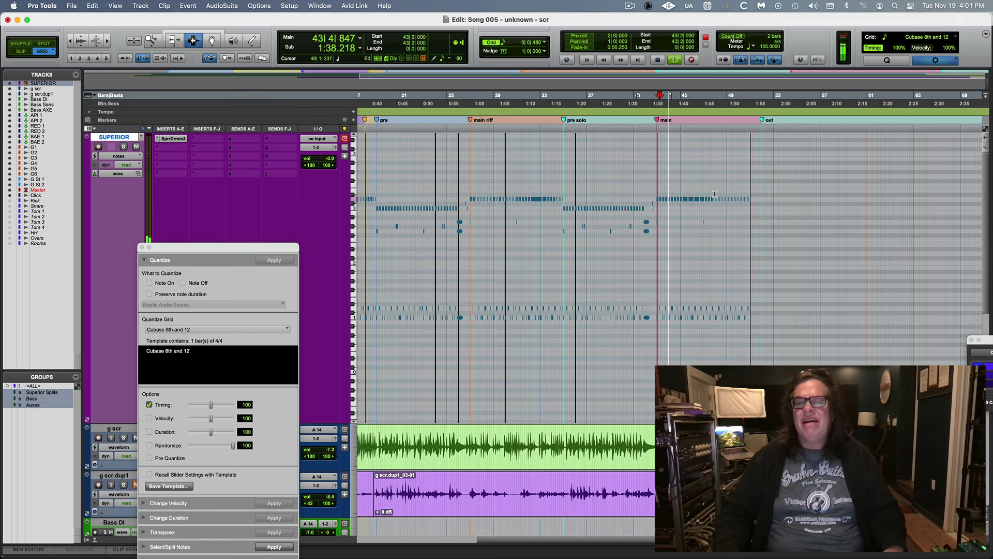
- Repeat bar 50 once into bar 51, then start recording from bar 53
left_click(715, 195)
key("super+bracketright")
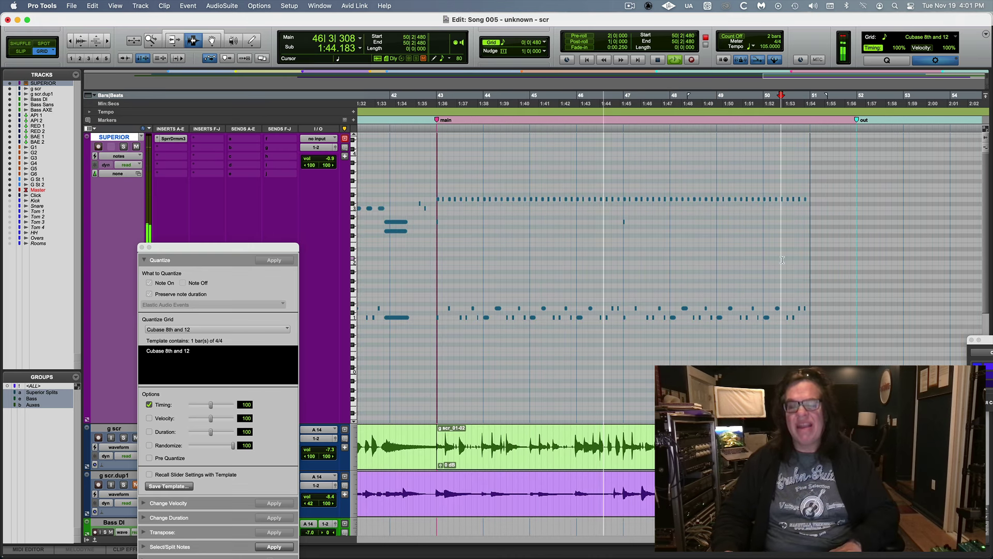
key("super+bracketright")
key("super+bracketright")
left_click_drag(599, 287, 786, 292)
key("alt+r")
key("Return")
key("super+bracketleft")
key("super+bracketleft")
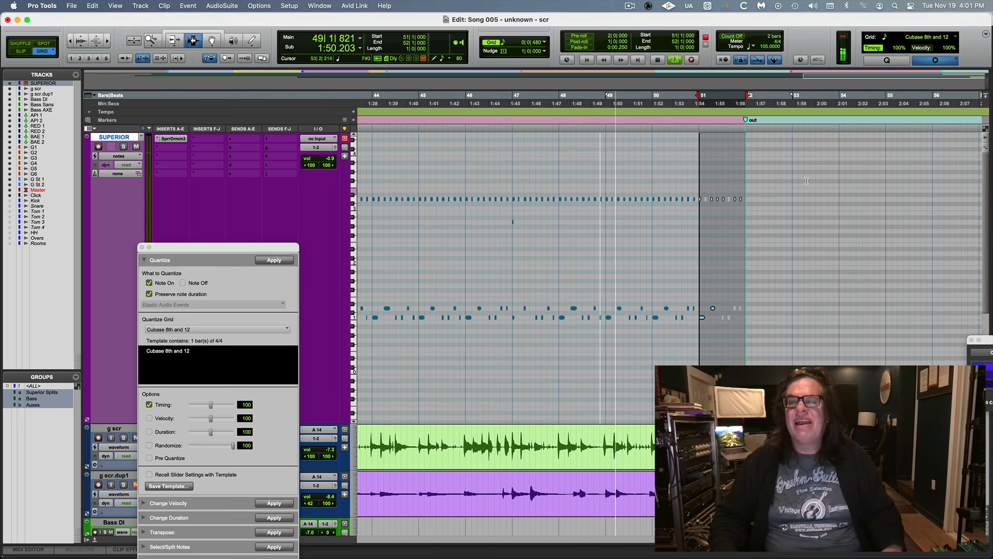
left_click(794, 226)
key("super+space")
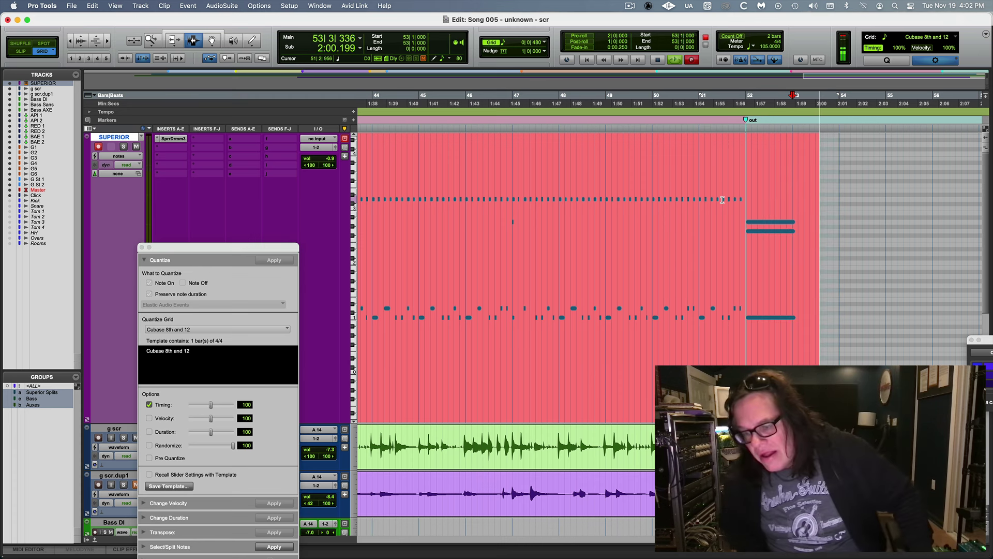
- Keep the newly recorded sustained ending hit at bar 52 and stop playback
key("space")
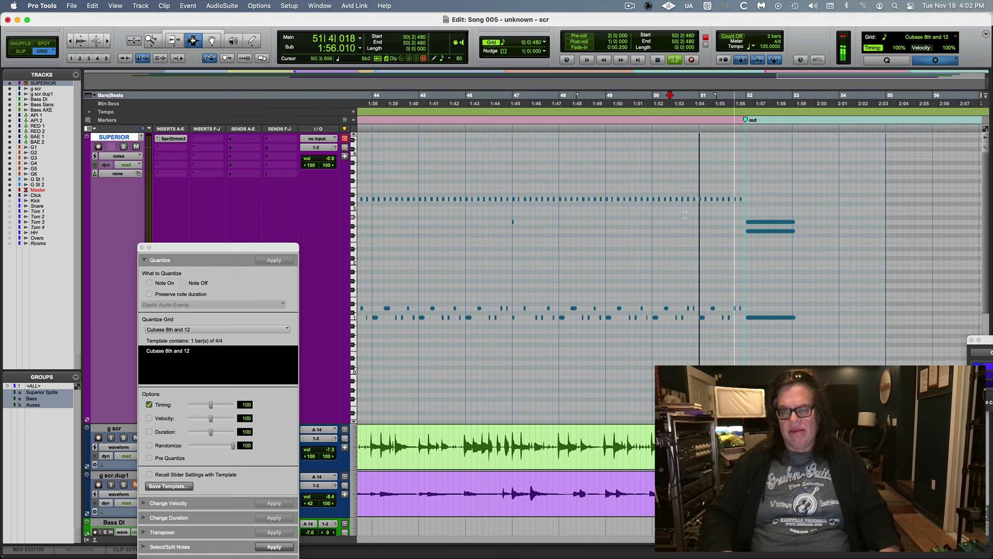
key("space")
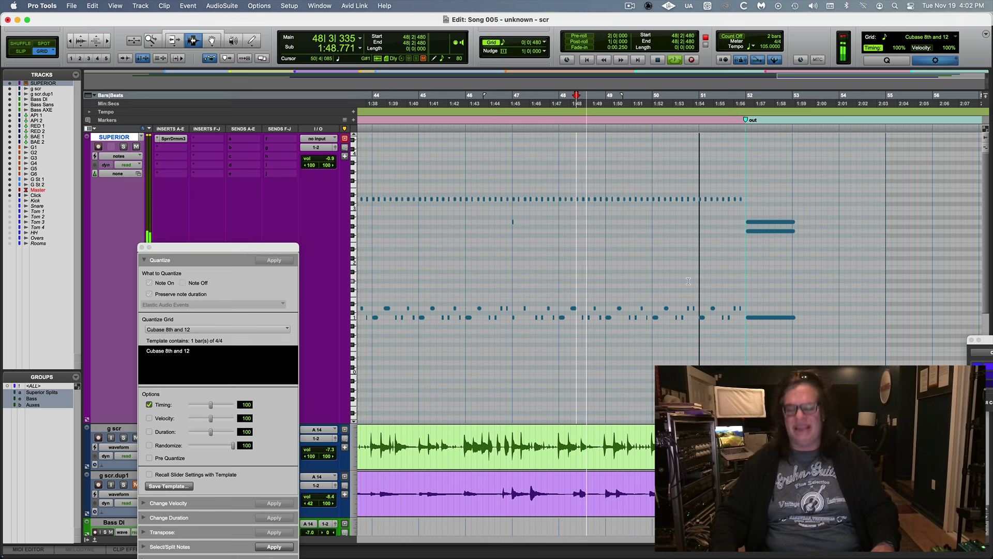
- Delete the groove notes from bar 50 through bar 52
key("super+bracketright")
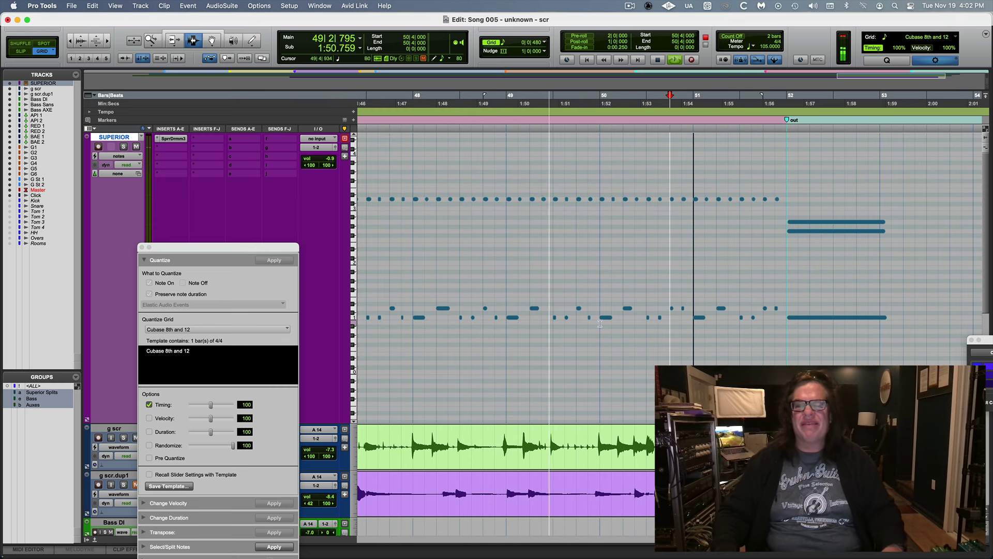
key("space")
left_click_drag(600, 341, 782, 318)
key("BackSpace")
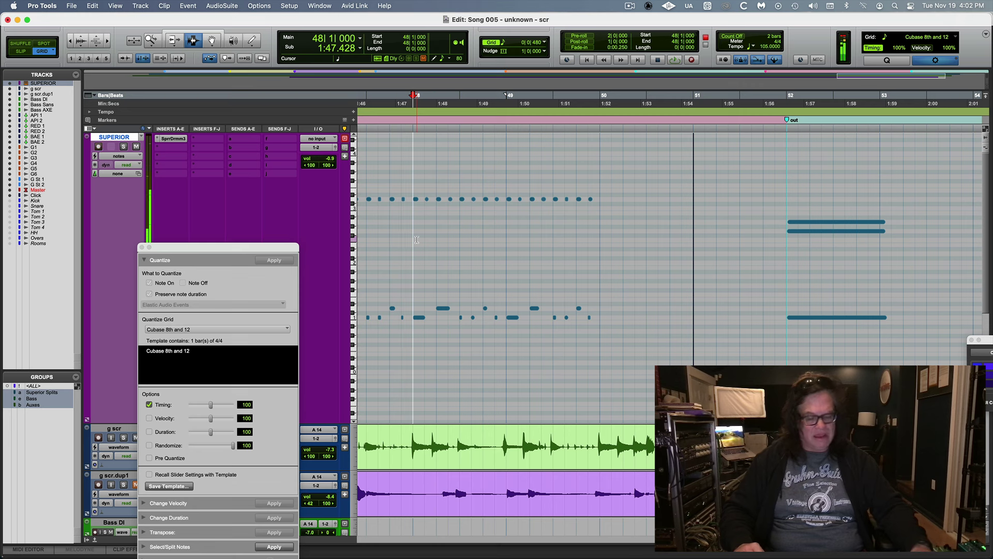
- Record a new fill from bar 48, discarding the first take, plus a pickup hit at 51|4|480
key("super+space")
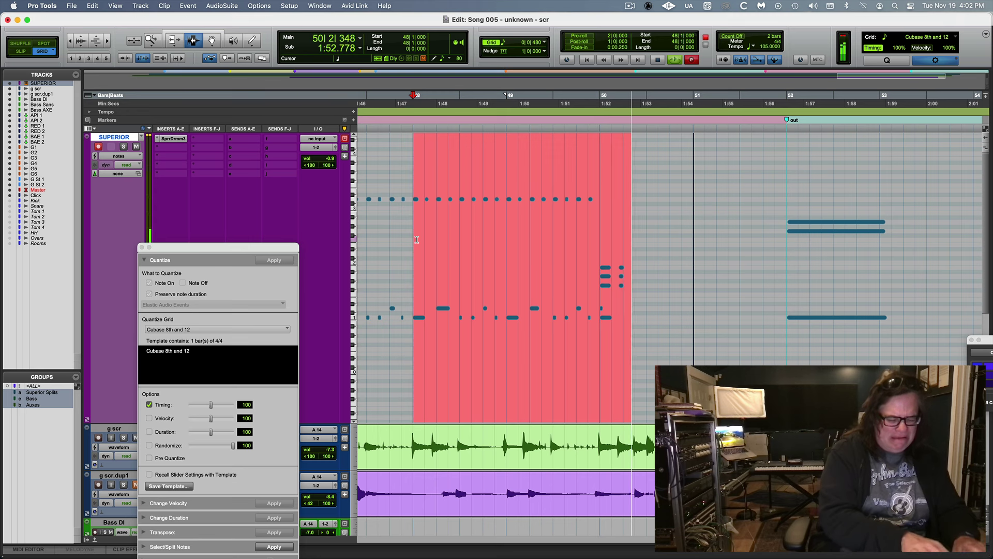
key("super+period")
key("super+space")
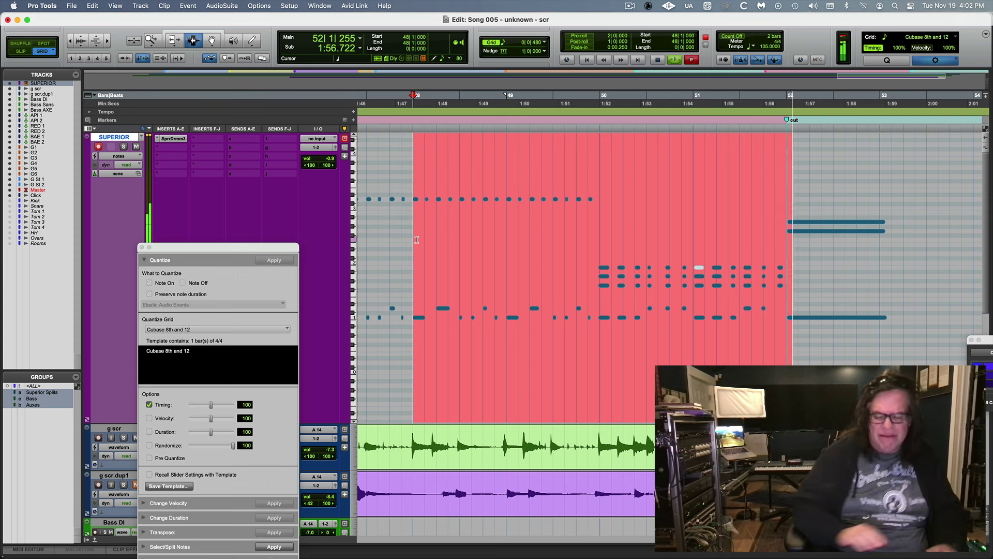
key("space")
key("space")
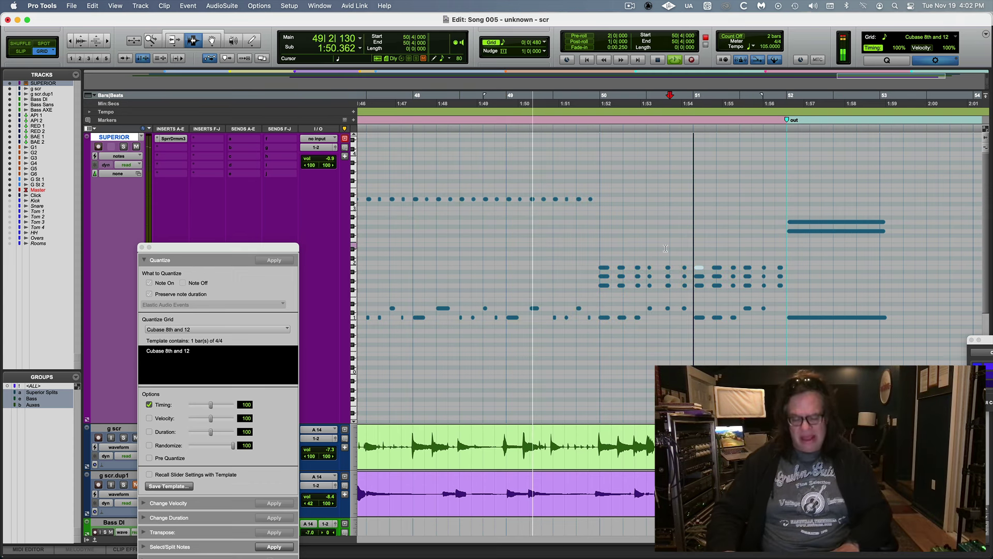
scroll(666, 249, "up", 2)
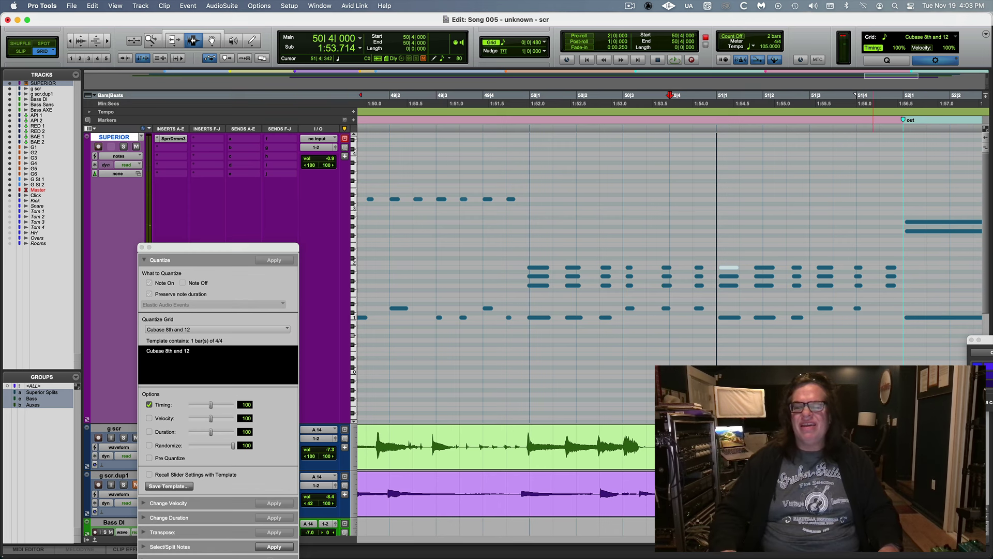
key("F12")
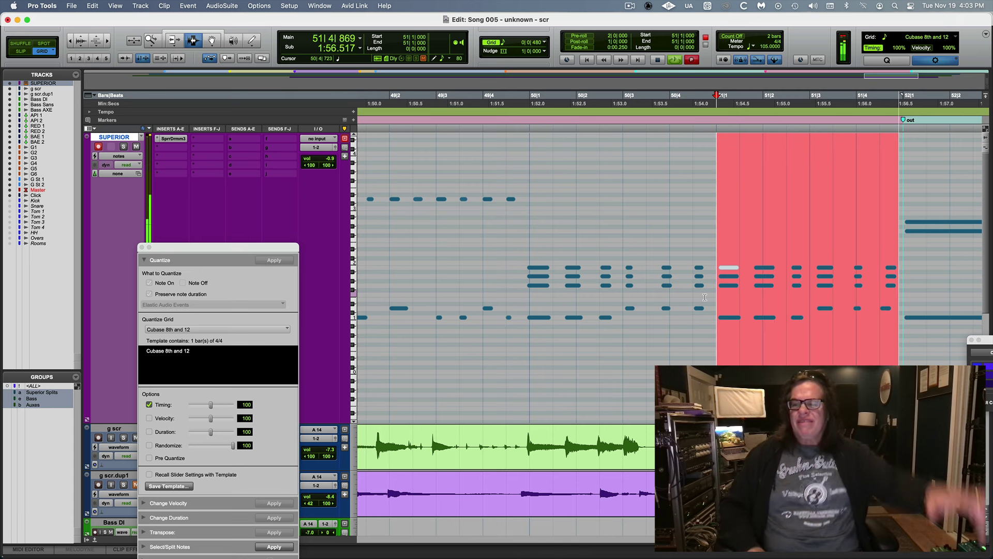
key("space")
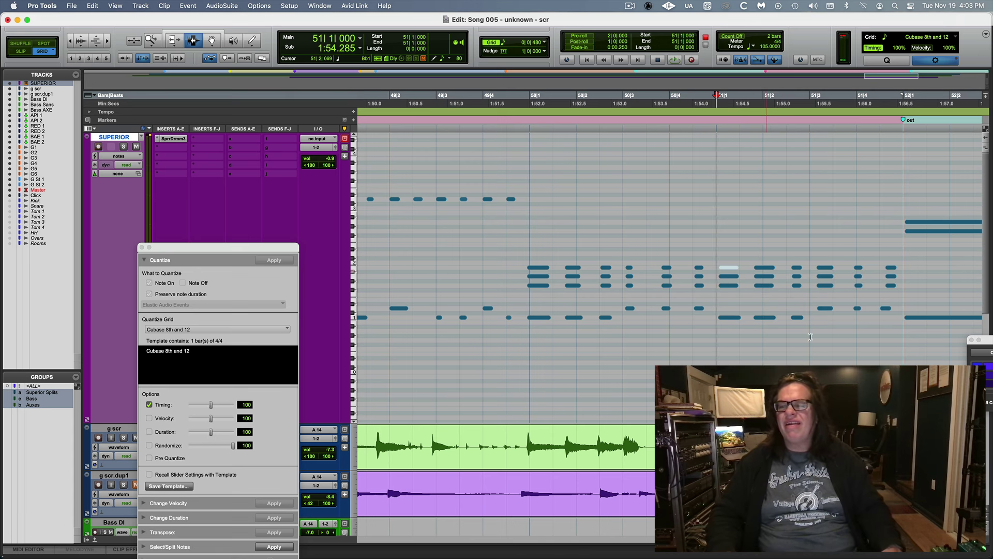
left_click_drag(885, 266, 905, 269)
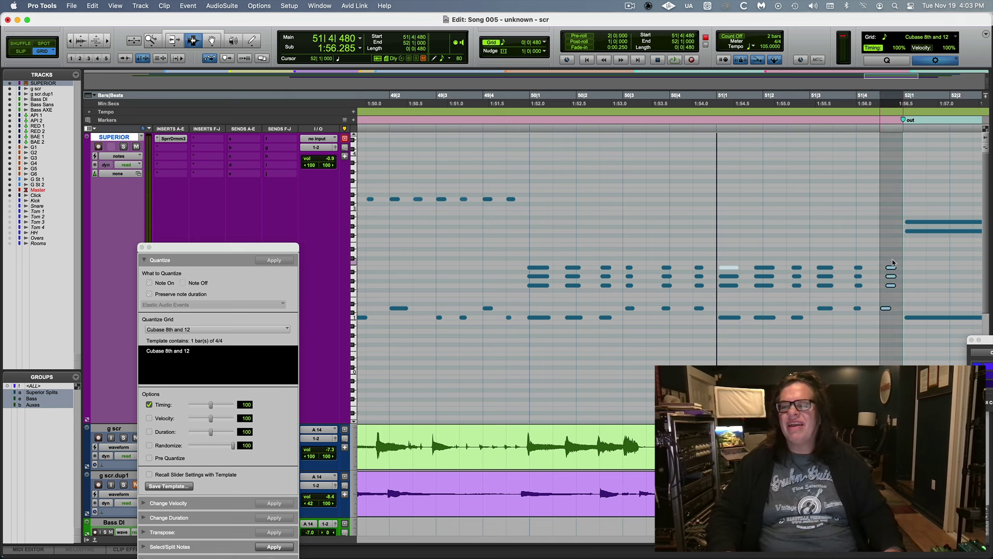
key("super+]")
key("super+]")
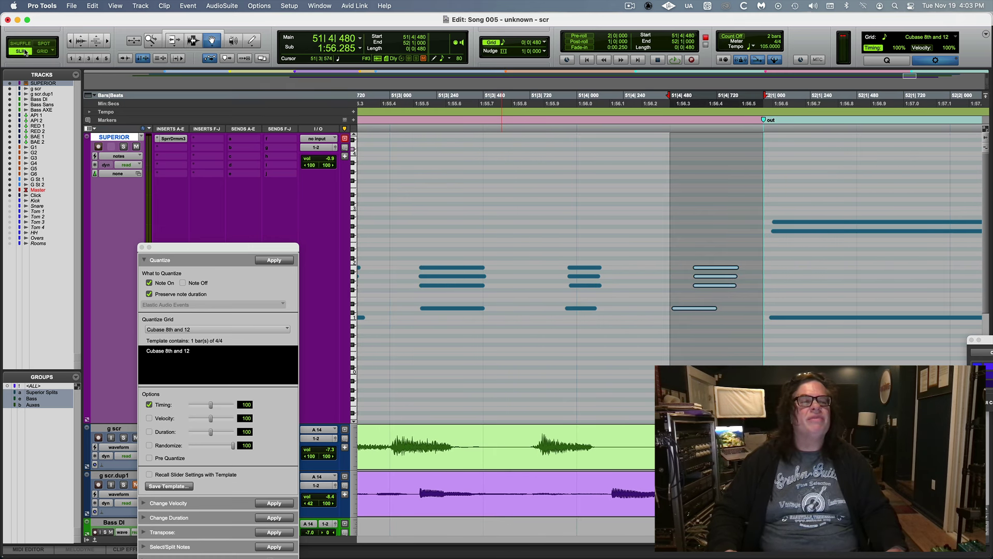
- Select the three late notes on beat 4 of bar 51 and audition from bar 51
left_click(645, 183)
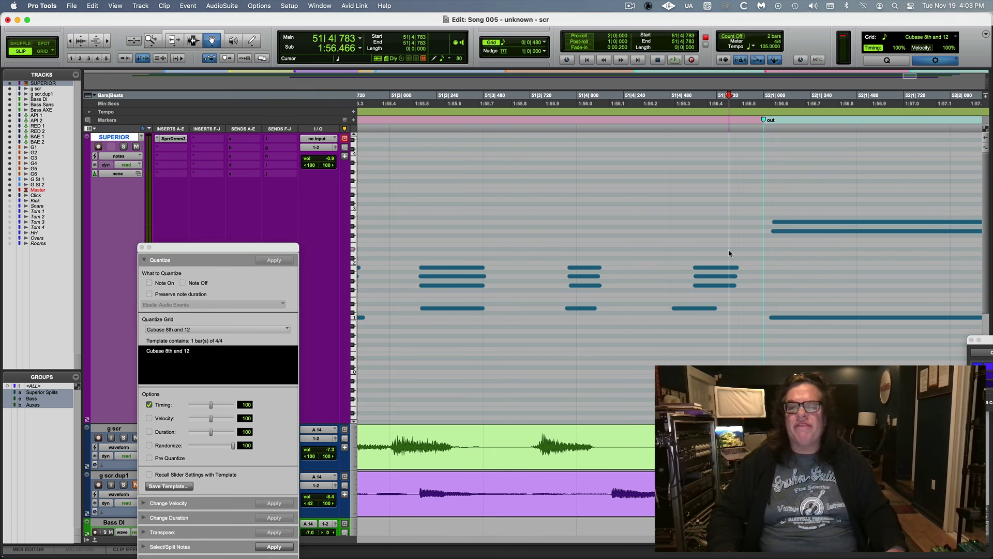
left_click(716, 286)
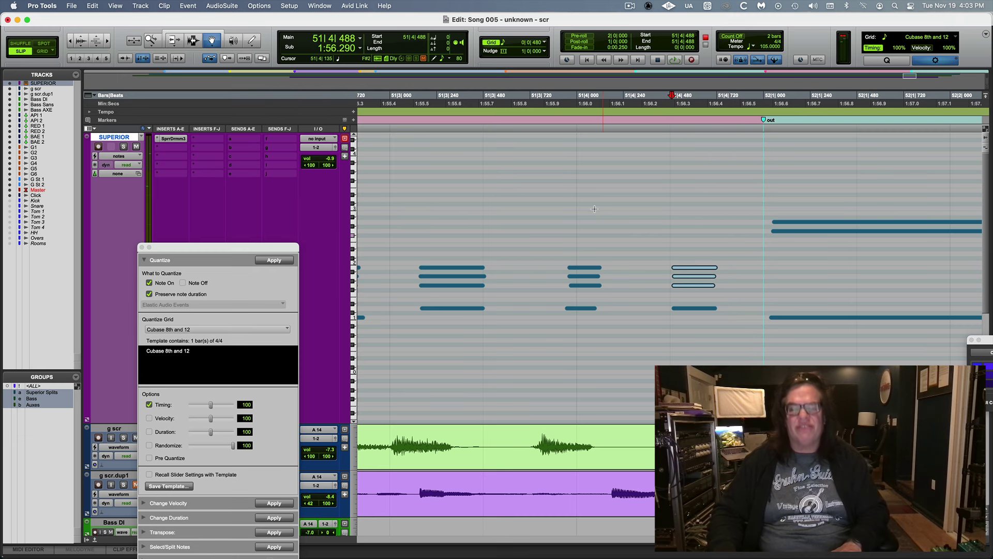
key("super+bracketleft")
left_click(418, 132)
key("space")
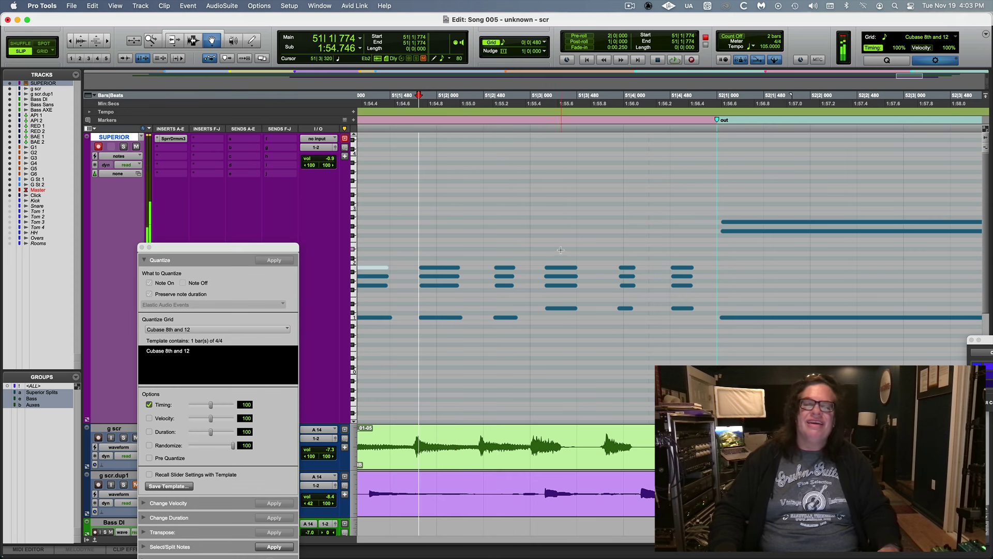
- Line up the late fill notes in bar 51's second half and play back from bar 50
left_click_drag(559, 250, 654, 294)
key("super+bracketright")
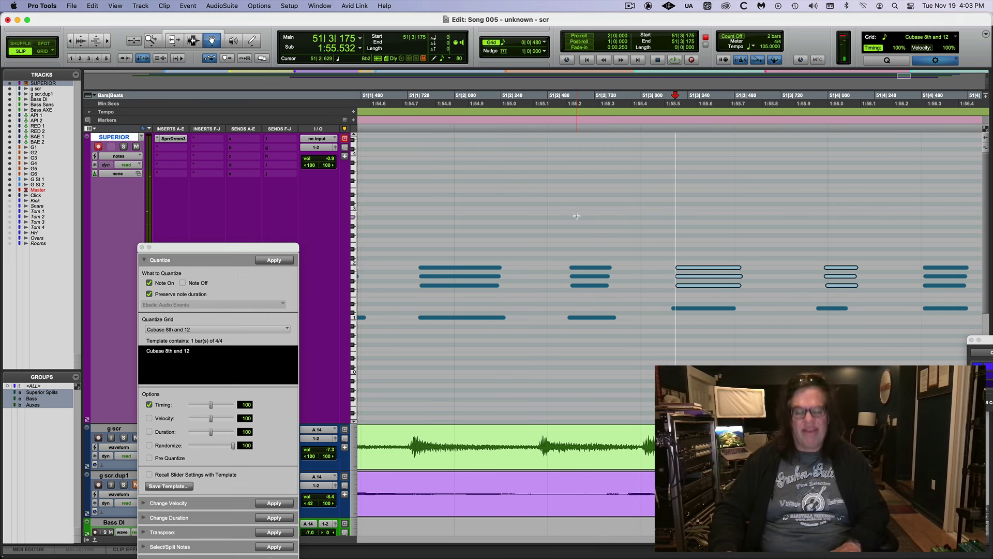
key("super+bracketleft")
key("super+bracketleft")
left_click(390, 129)
key("space")
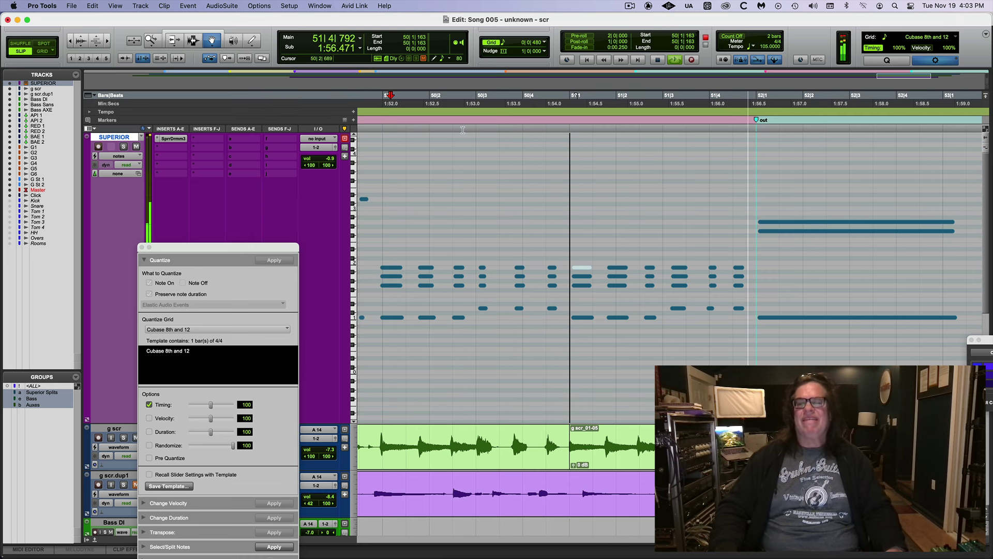
key("space")
key("super+bracketleft")
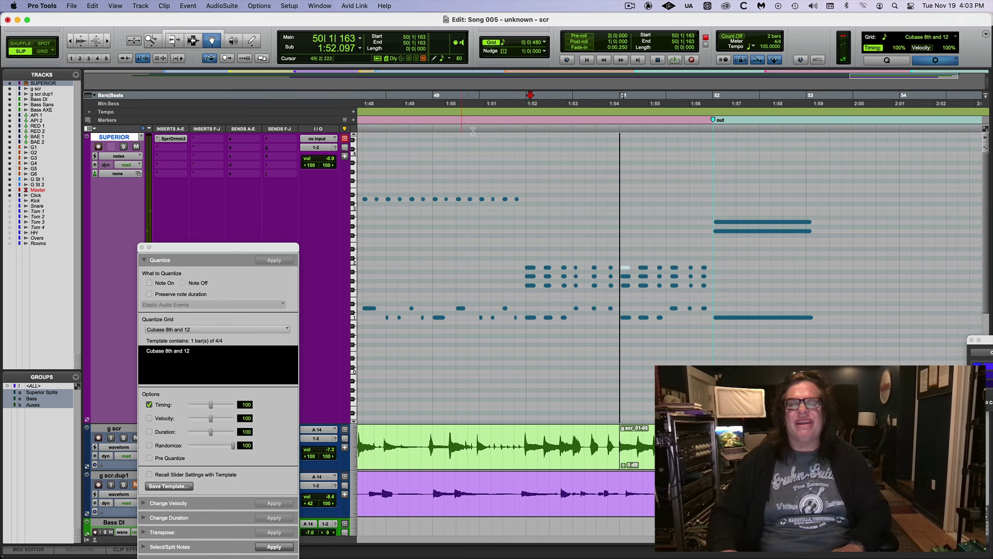
- Audition the ending from bar 48 and record the fill onto the SUPERIOR track
key("space")
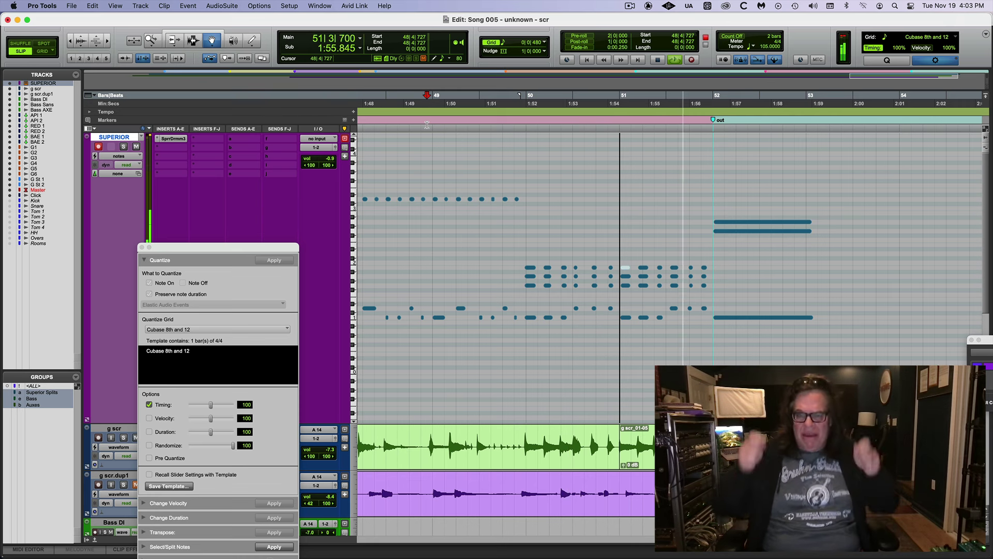
key("space")
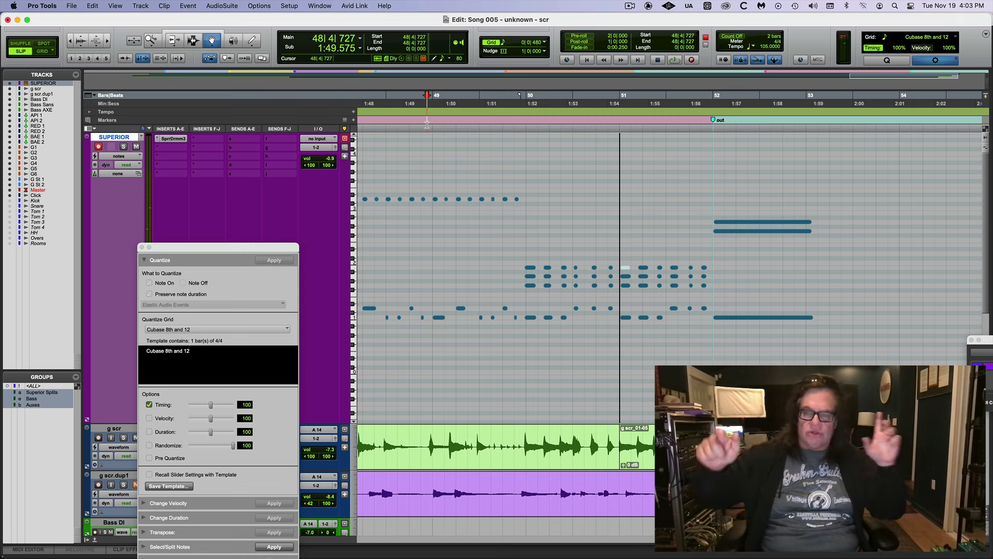
key("space")
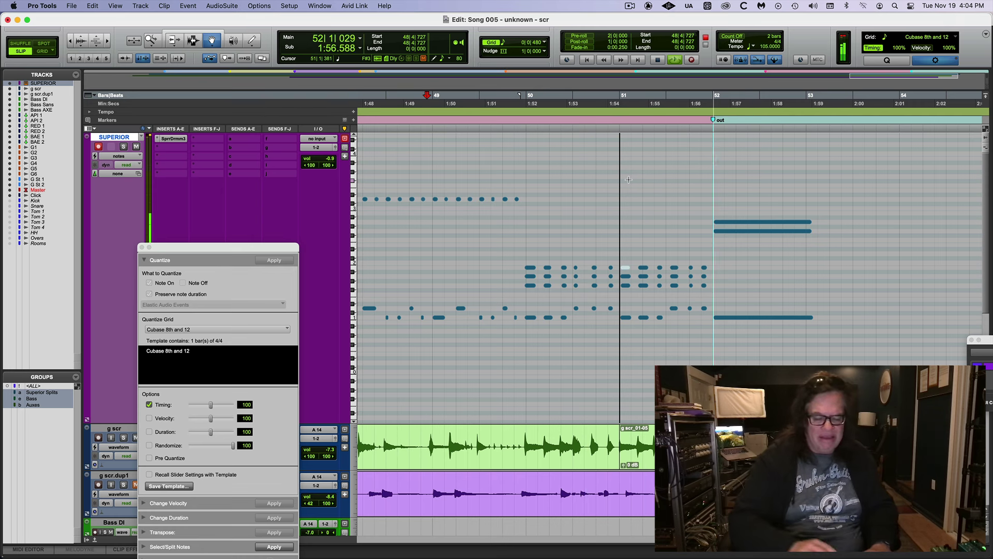
key("space")
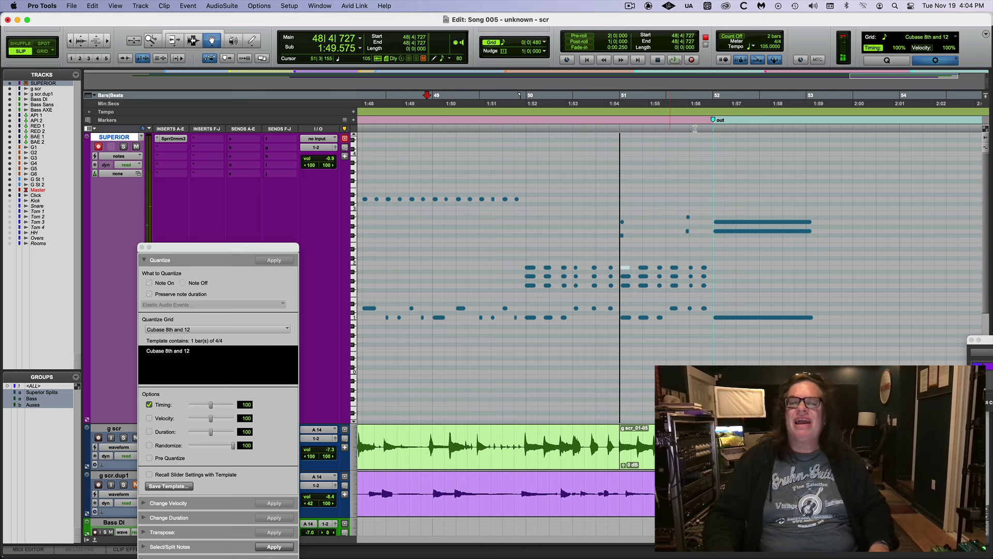
- Lower the stray note near bar 51 by one pitch and play back from bar 48
key("super+bracketright")
key("super+bracketright")
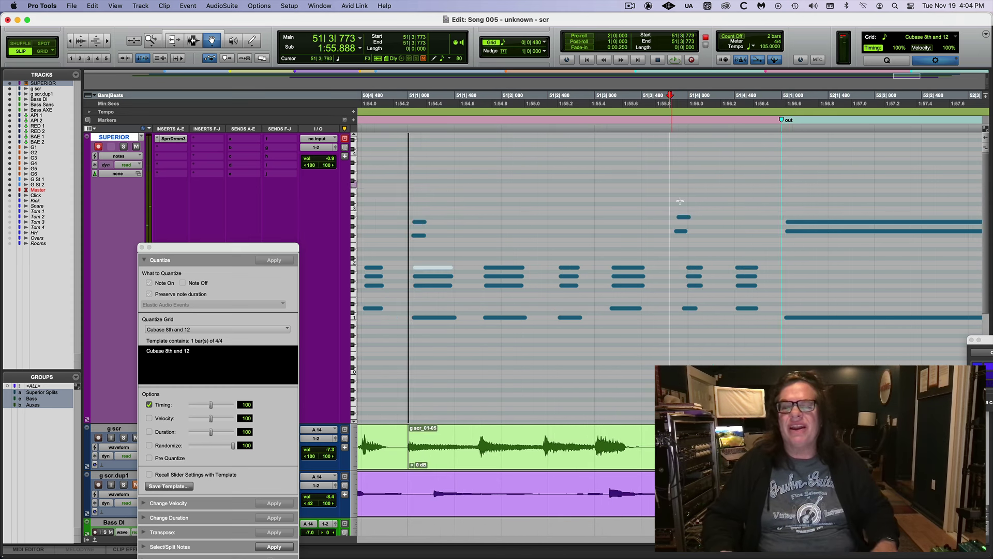
left_click(683, 216)
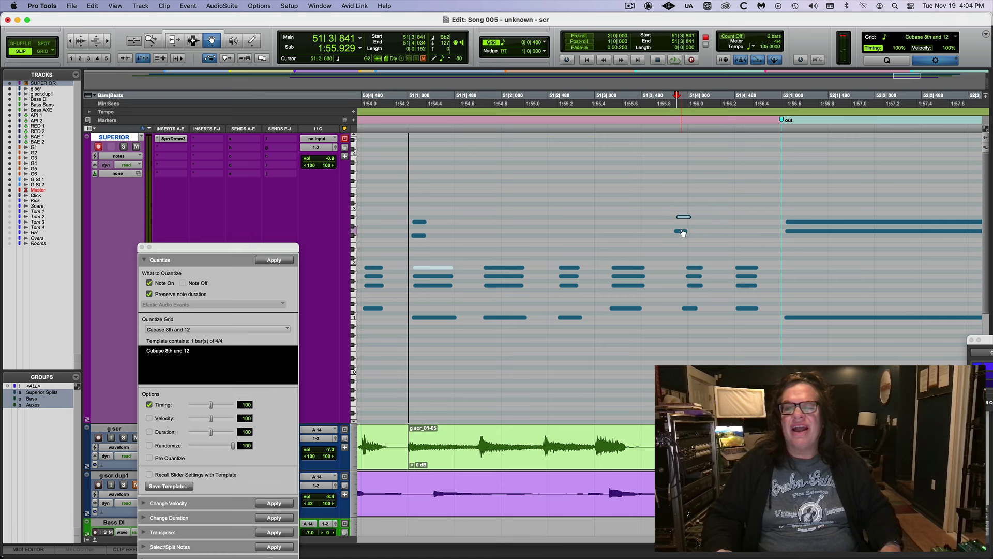
left_click_drag(670, 216, 669, 231)
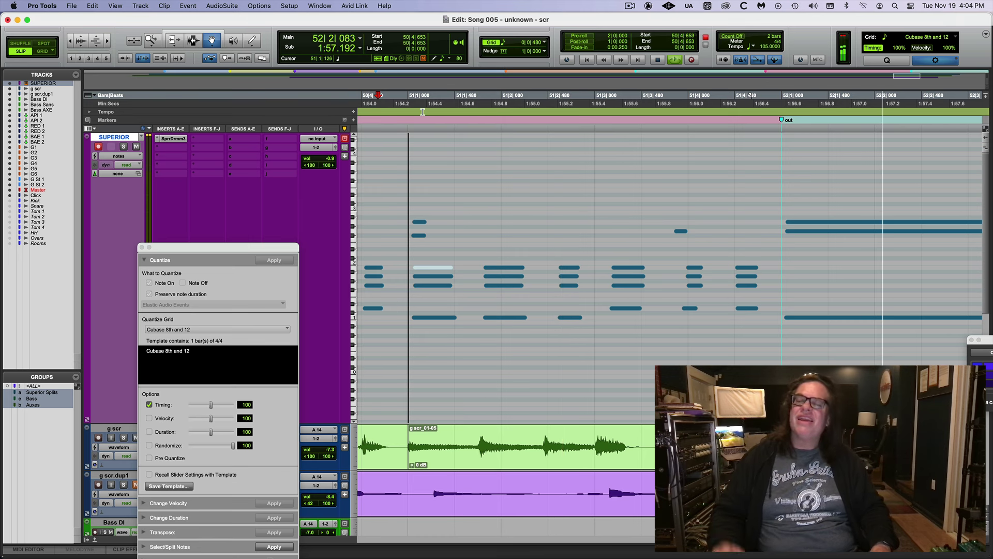
key("super+bracketleft")
key("super+bracketleft")
key("super+bracketleft")
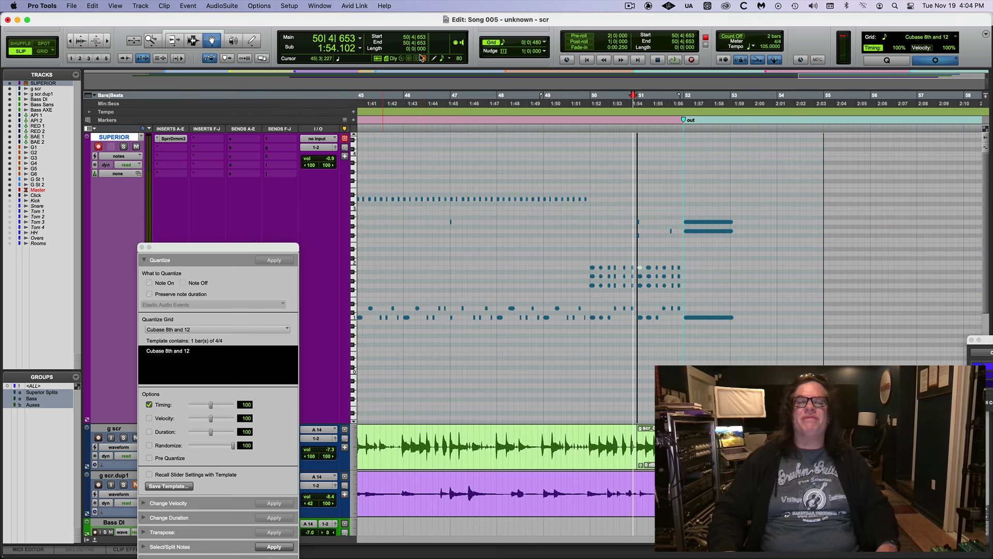
left_click(543, 123)
key("space")
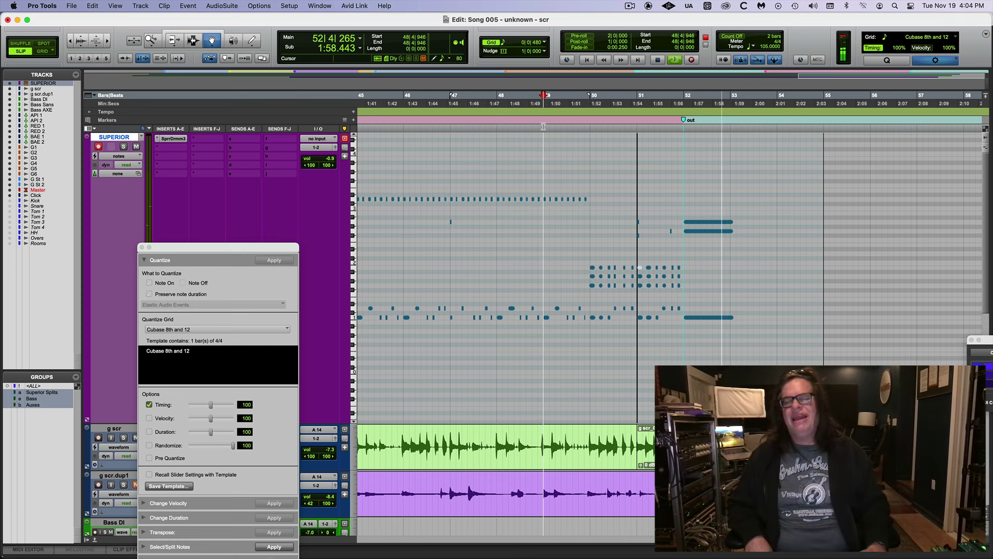
- Stop playback, zoom out to the whole session and dismiss the clear-clips alert
key("space")
key("Return")
key("alt+a")
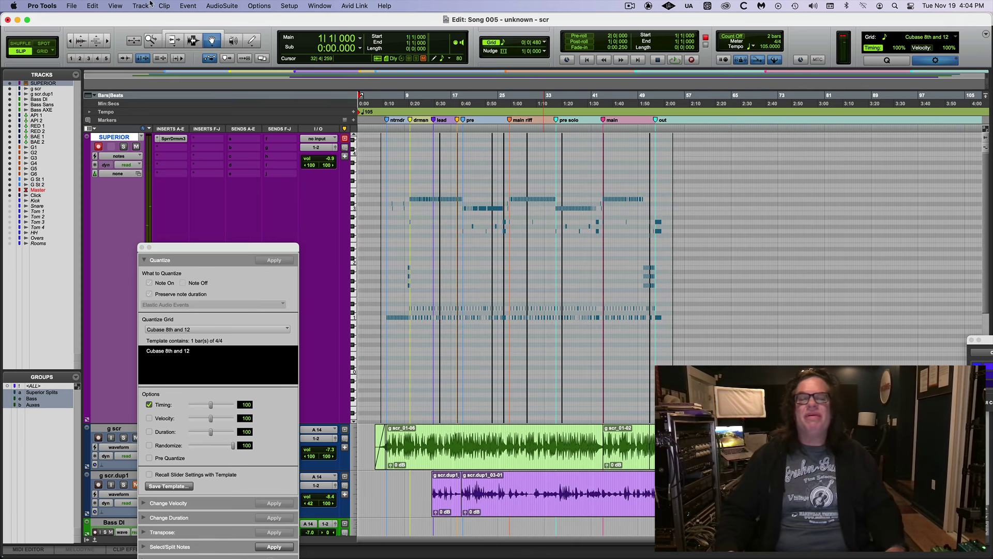
key("super+shift+b")
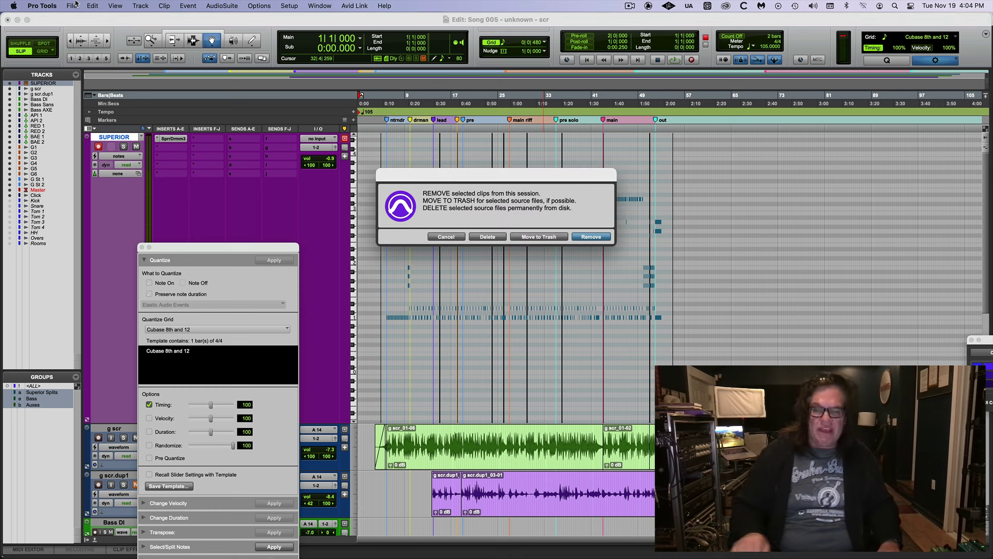
key("Return")
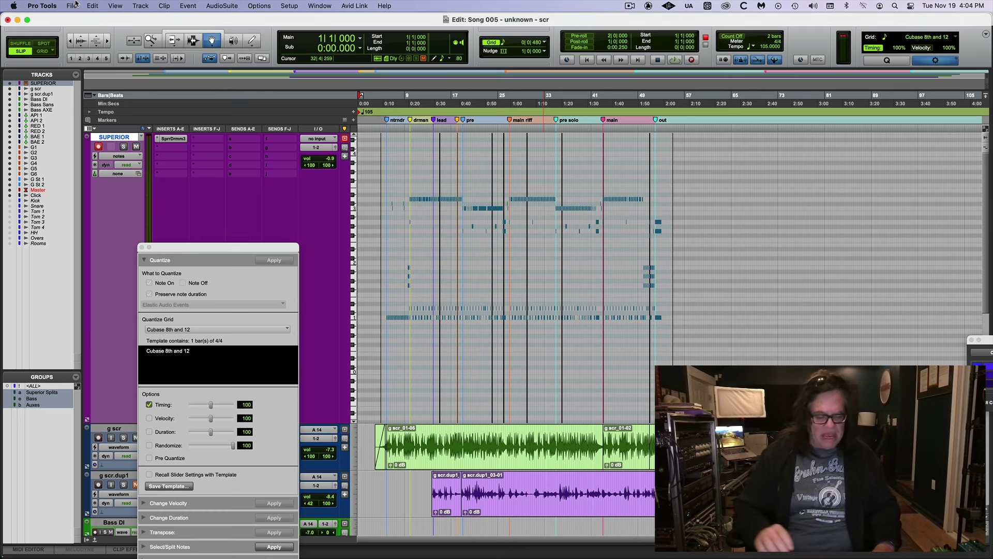
- Zoom in on the MIDI notes and play back from the pre marker
key("super+bracketright")
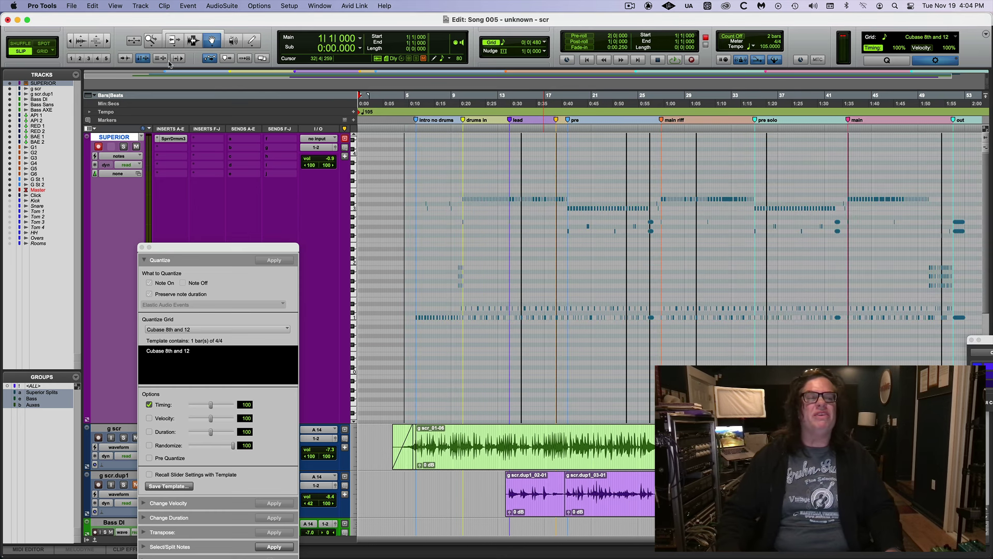
double_click(152, 40)
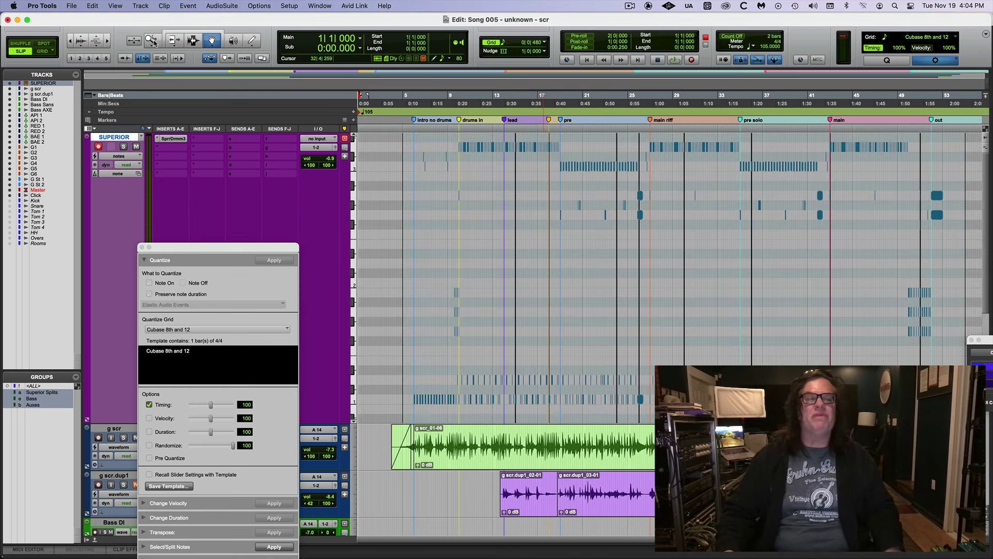
left_click(560, 125)
key("space")
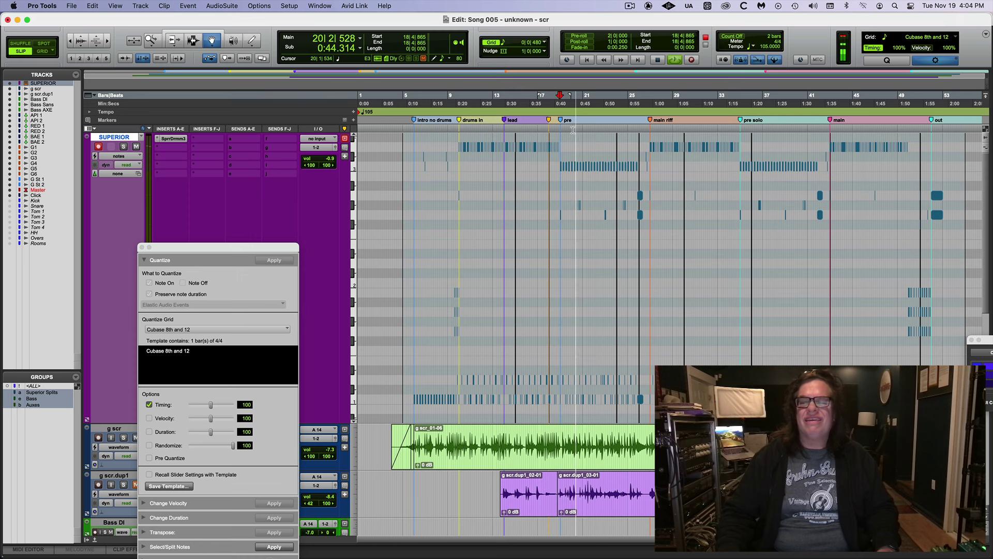
key("space")
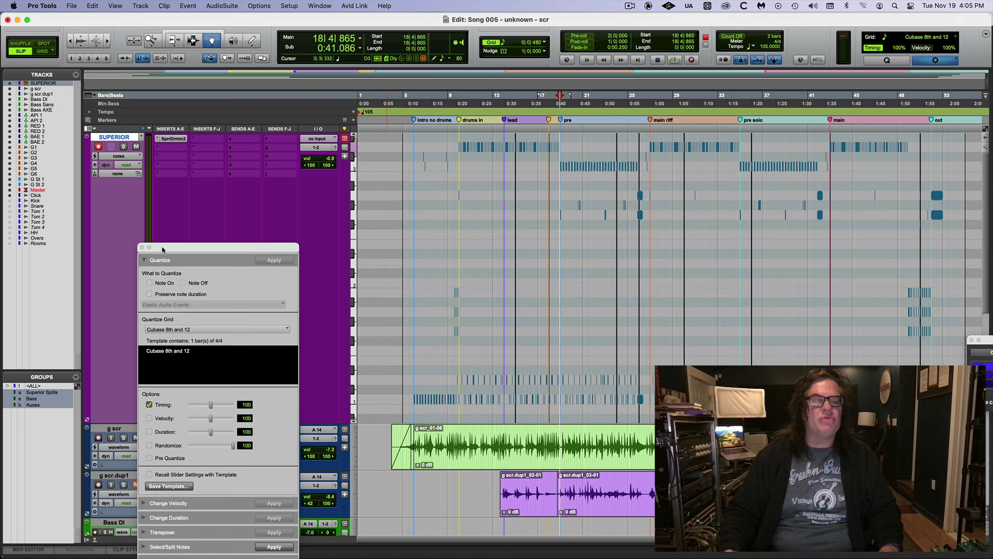
- Drag the Quantize window off to the left, then play from bar 5 with Grid mode on
left_click_drag(163, 249, 36, 137)
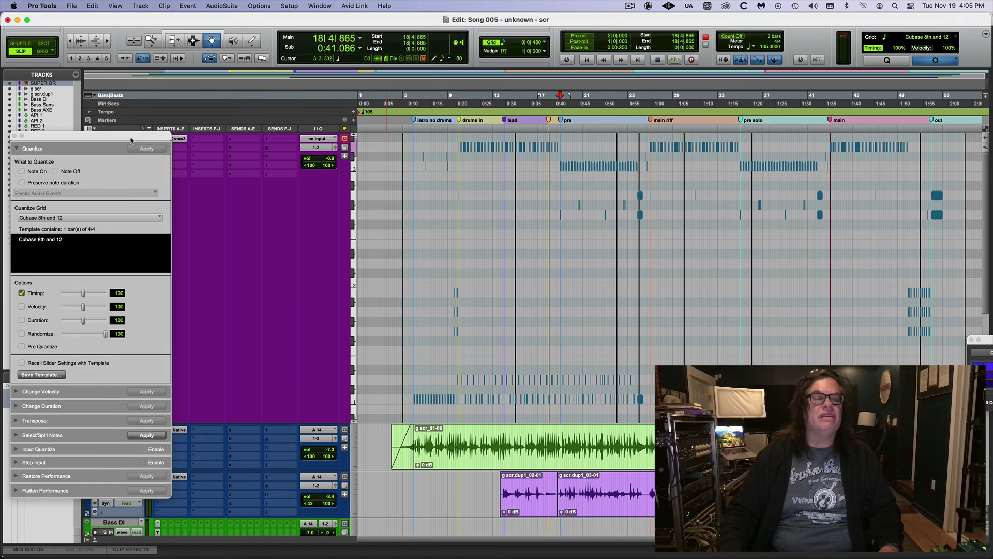
left_click_drag(131, 140, 19, 129)
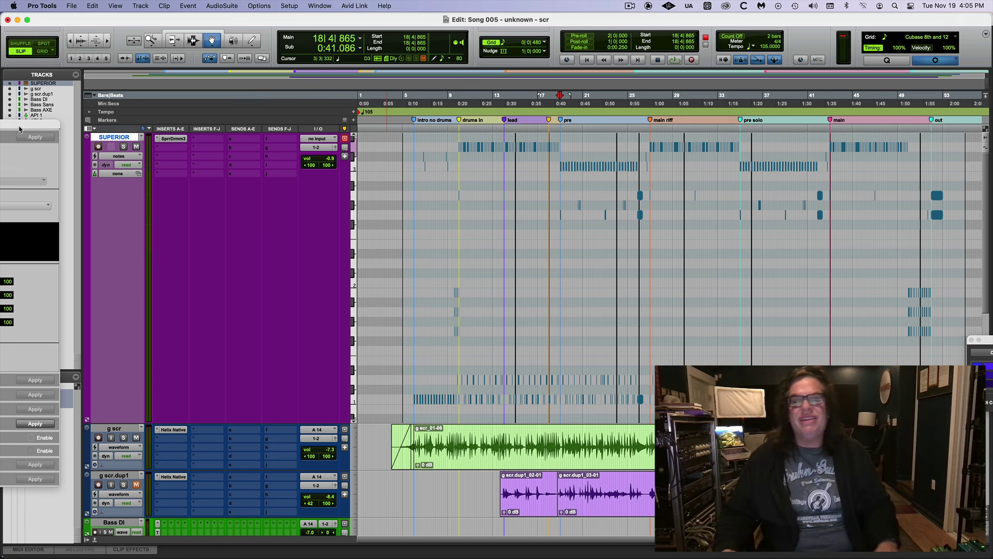
left_click(406, 129)
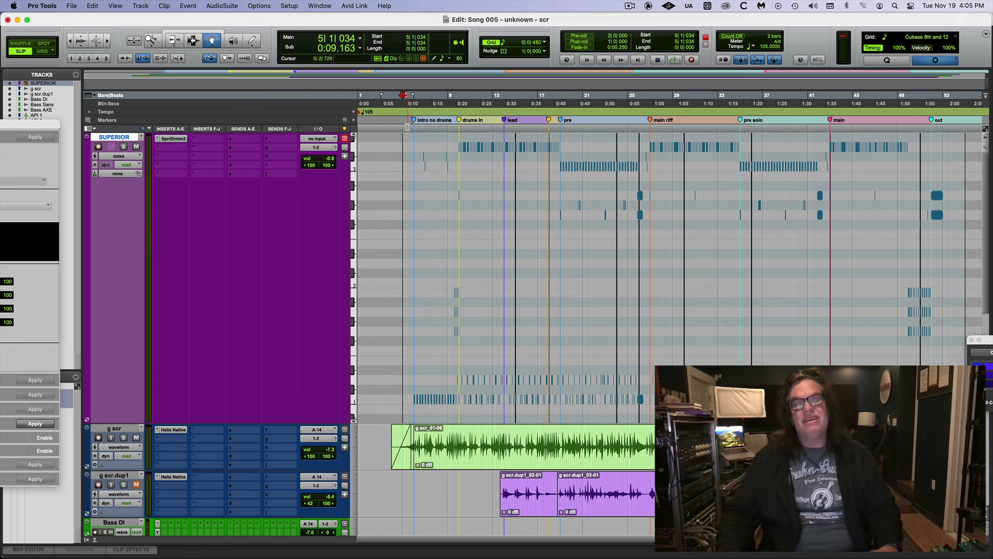
key("space")
left_click(42, 51)
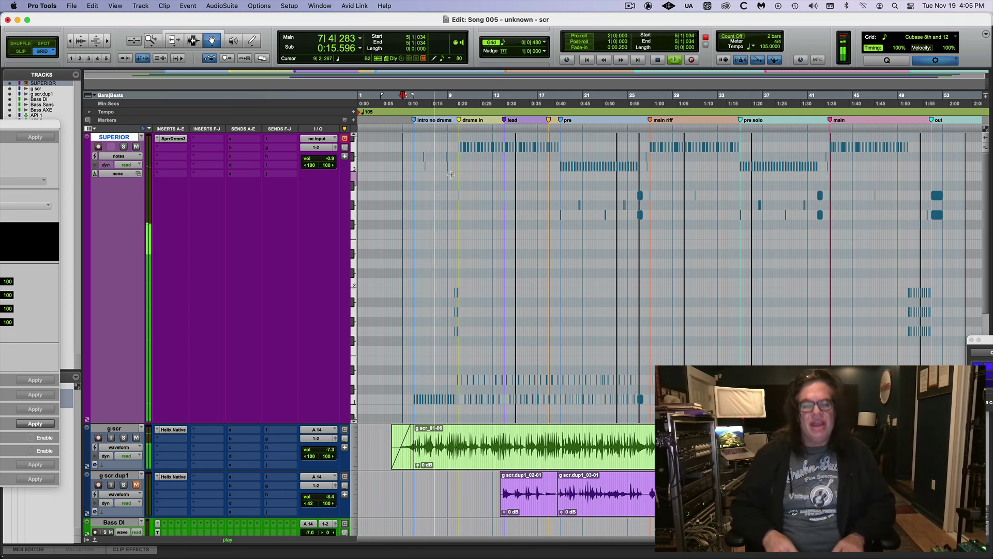
key("space")
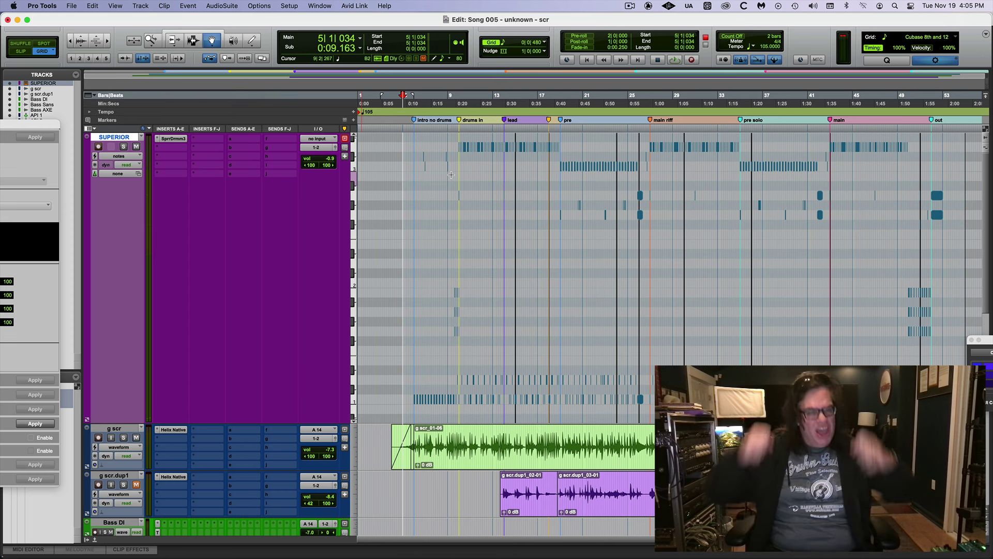
- Audition the intro from bar 5, then return to the session start and choose the Trim tool
key("t")
key("t")
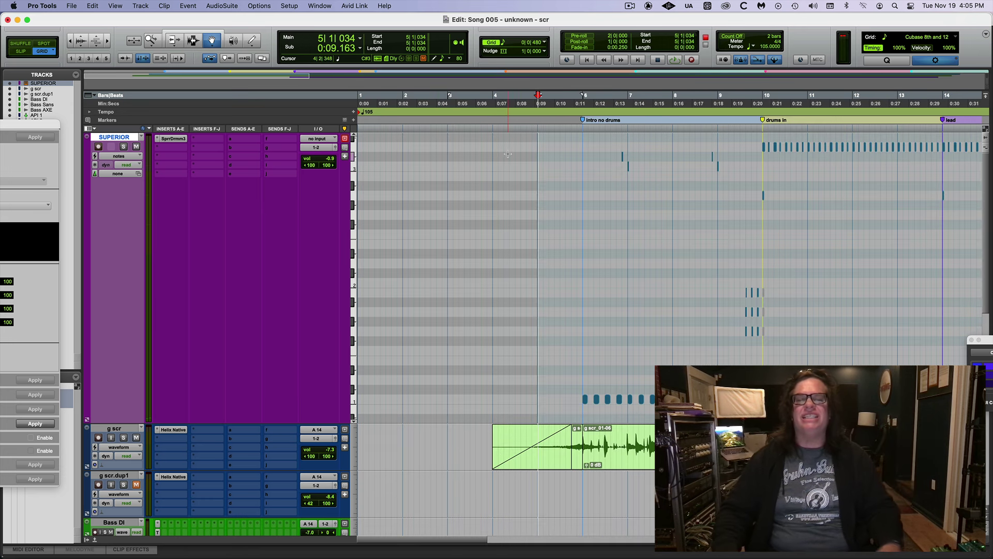
left_click(537, 128)
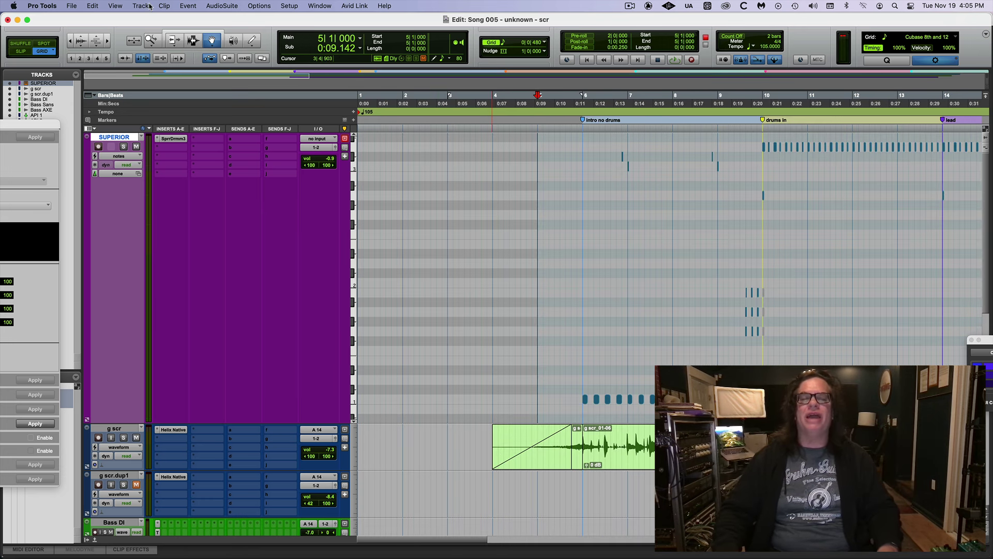
key("space")
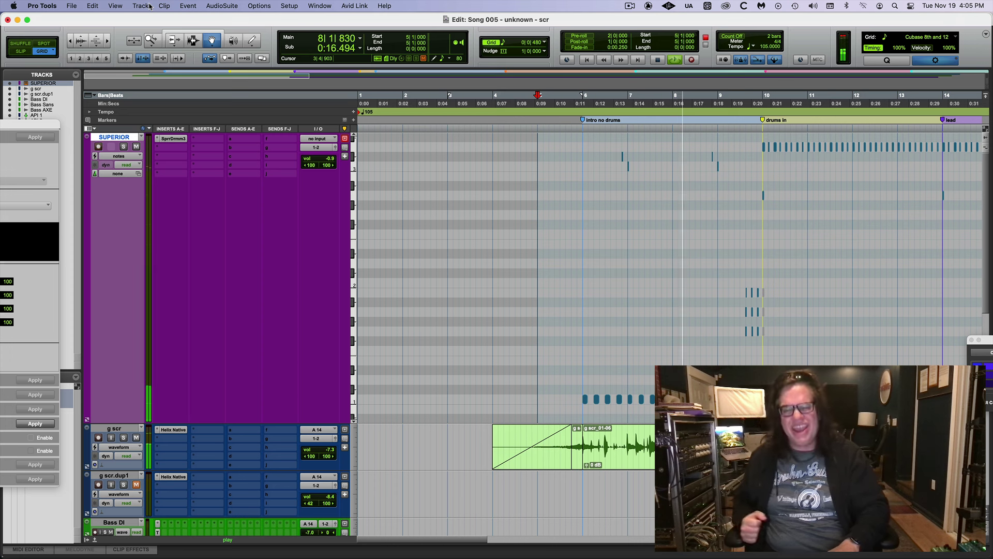
key("super+bracketleft")
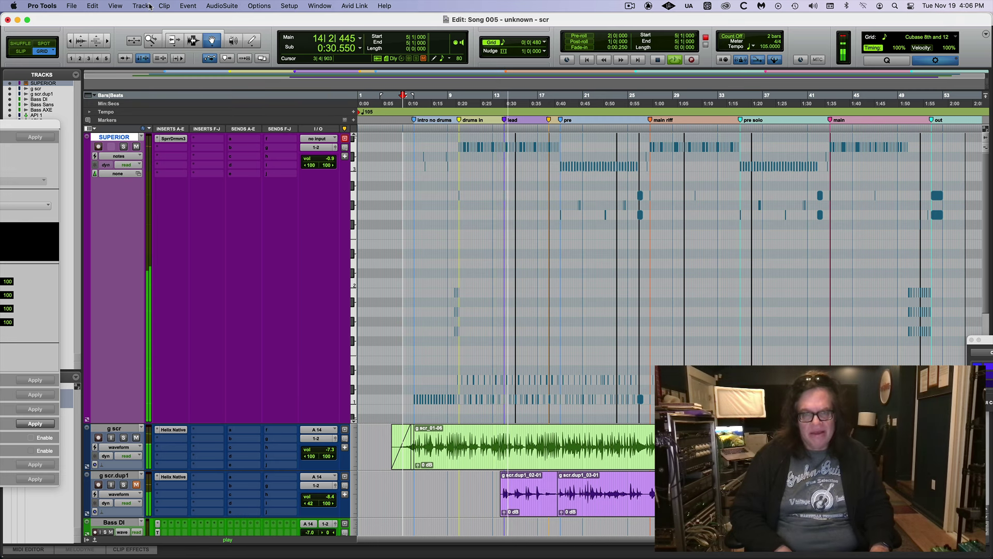
key("space")
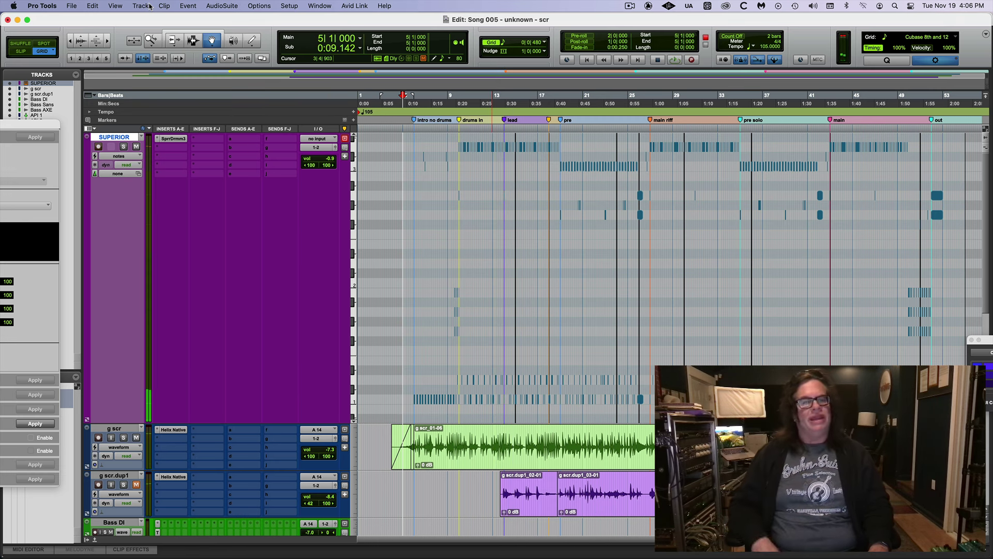
key("Return")
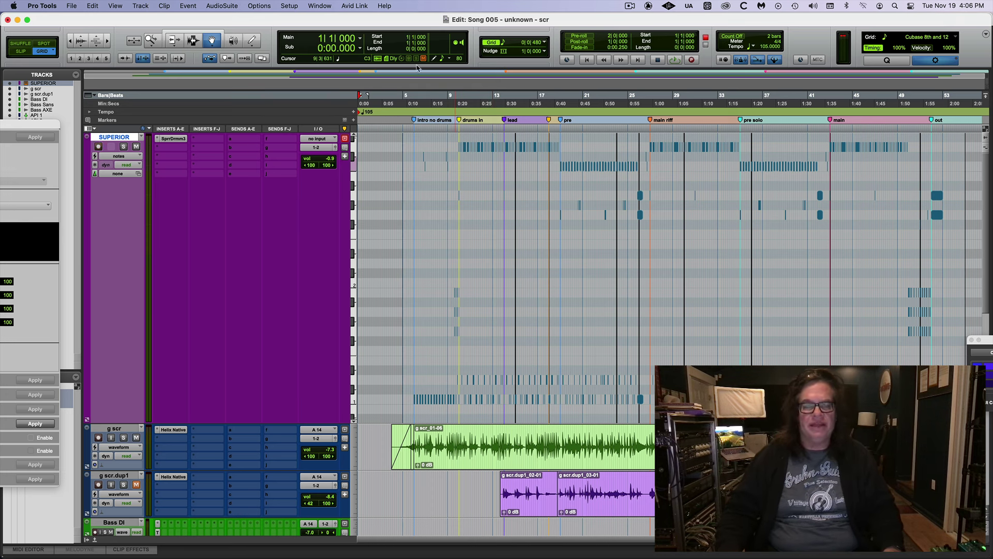
left_click(194, 41)
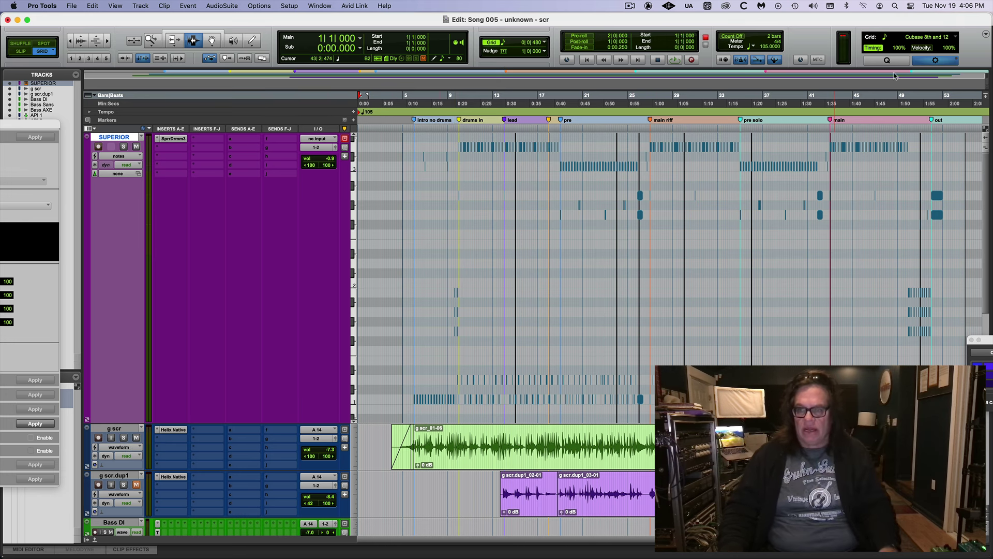
- Zoom in around bar 50 and play back the ending from bar 49
left_click(910, 126)
key("super+bracketright")
key("super+bracketright")
key("super+bracketright")
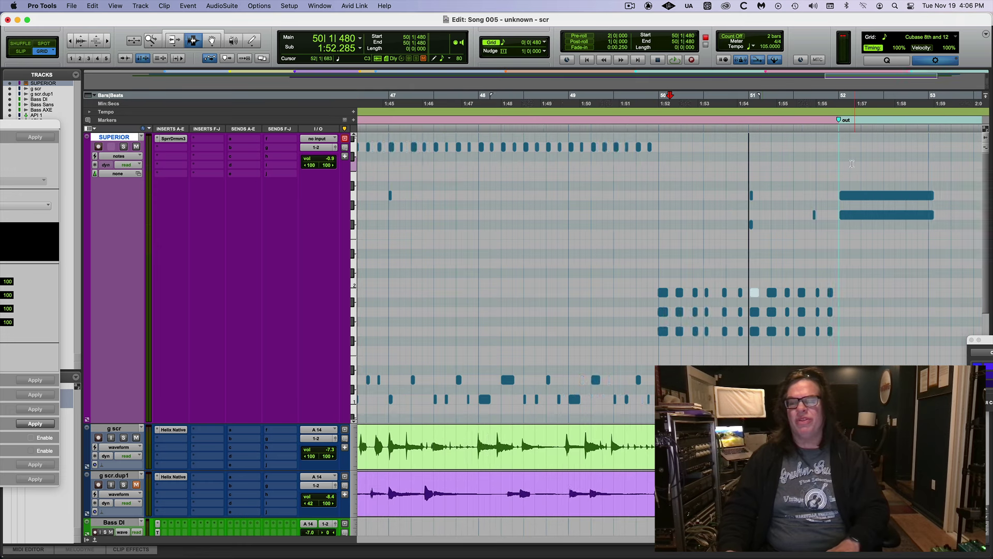
left_click(570, 132)
key("space")
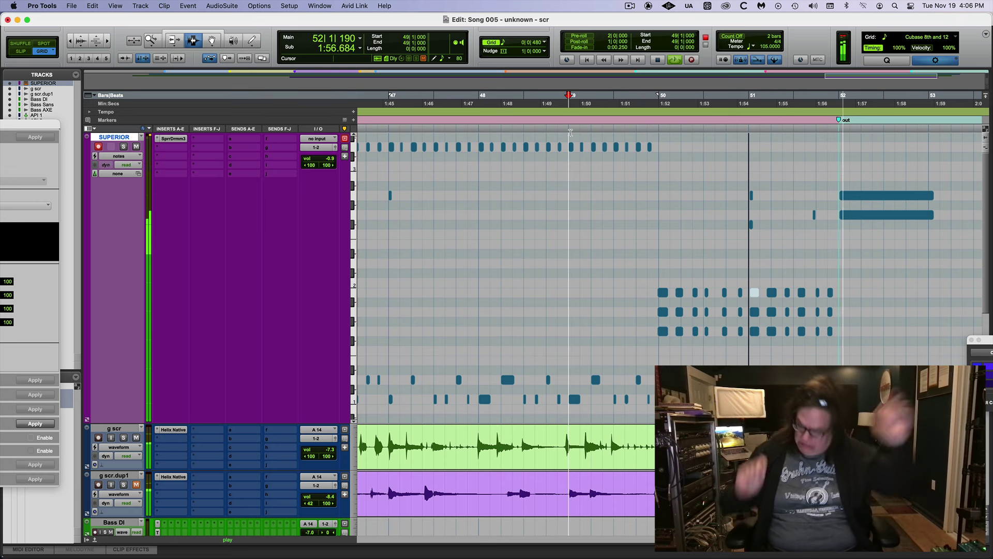
key("space")
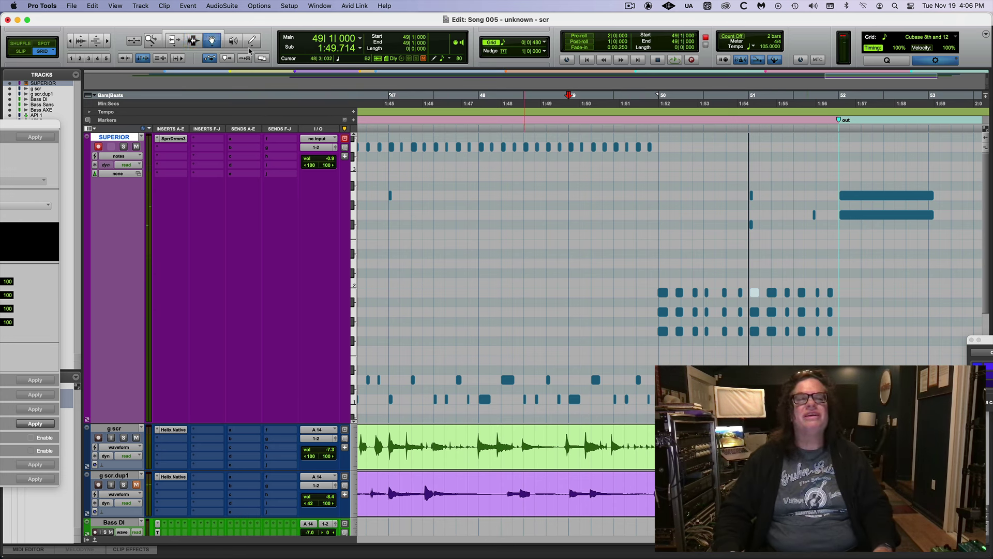
- Delete the short stray note near bar 51 and replay the ending fill
left_click_drag(790, 201, 831, 224)
key("Delete")
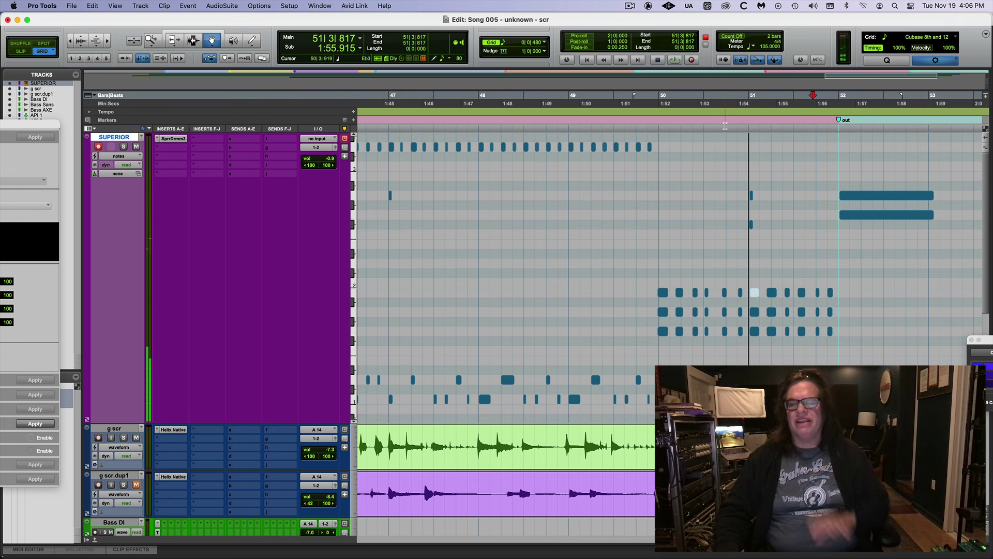
key("space")
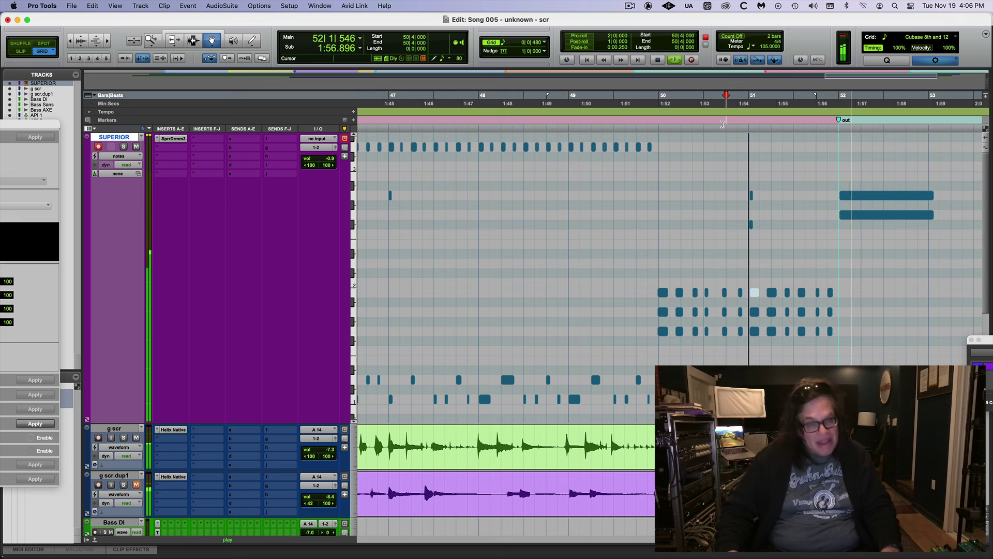
key("space")
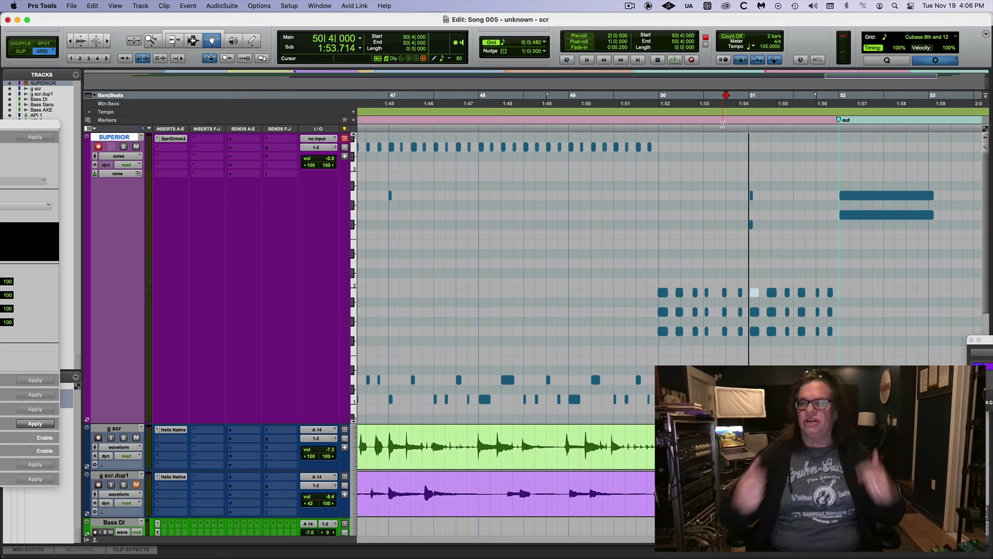
key("space")
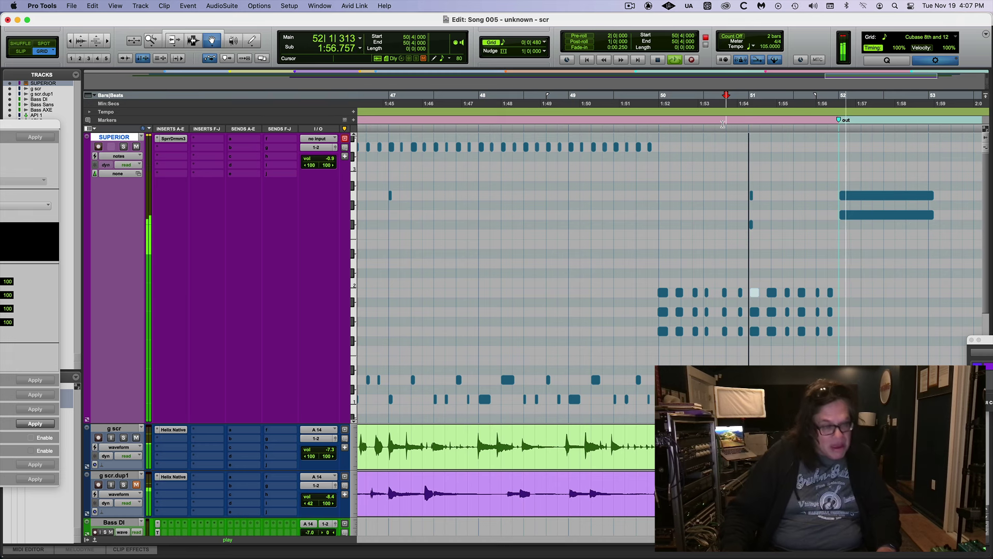
key("space")
- Show the whole song from the start and bring up the SUPERIOR track's height options
key("Return")
key("alt+a")
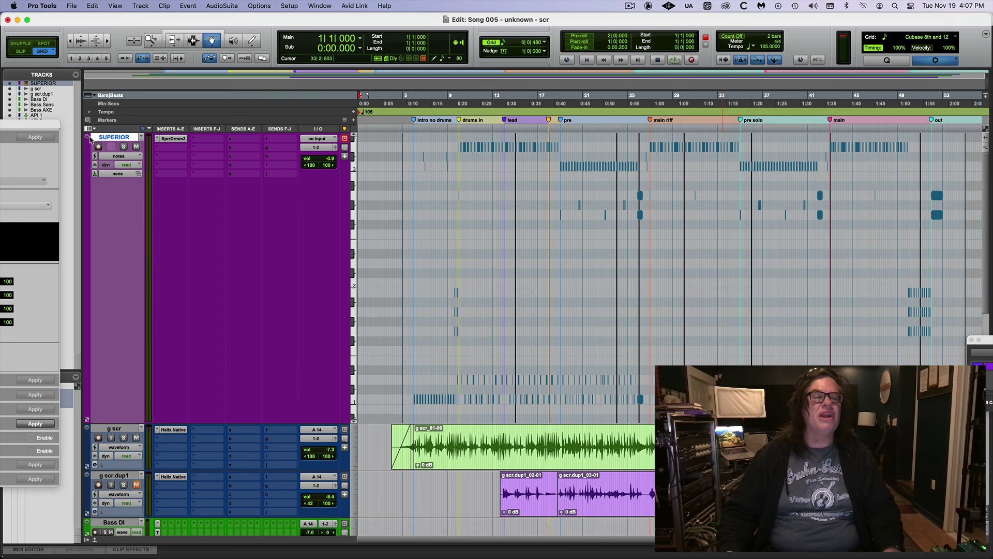
left_click(87, 136)
- Set SUPERIOR to Medium height, select Bass DI through Bass AXE, and close Song 005
left_click(101, 114)
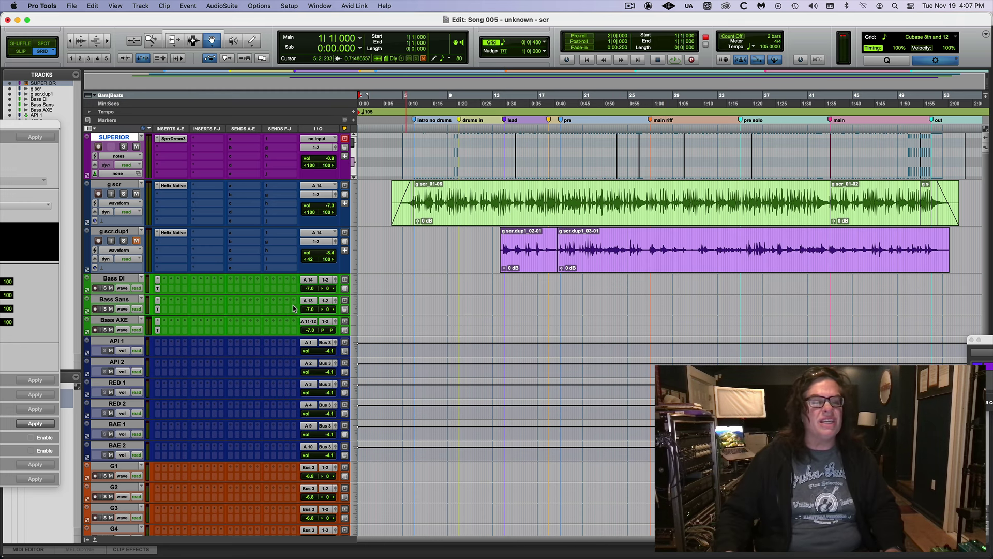
left_click(126, 280)
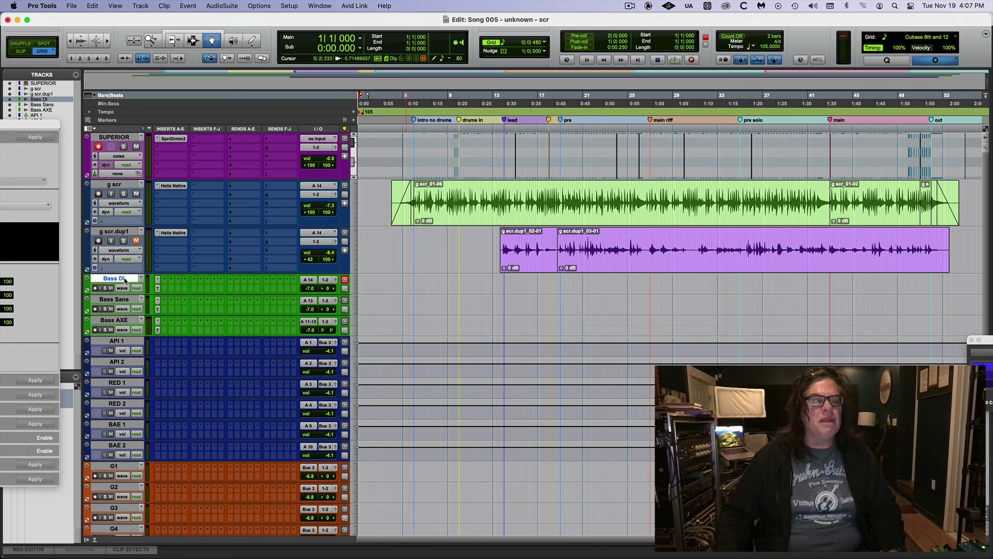
left_click(123, 321, "shift")
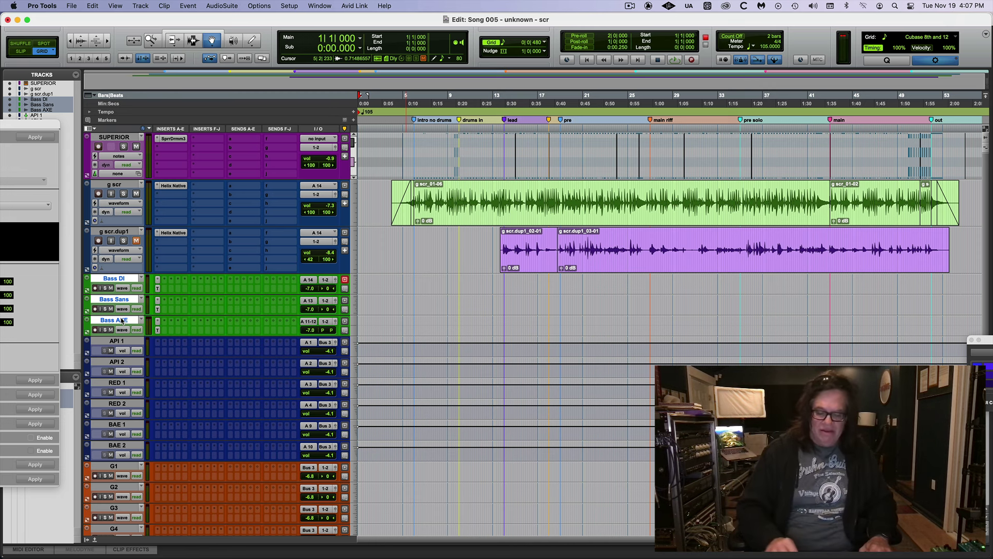
key("super+shift+w")
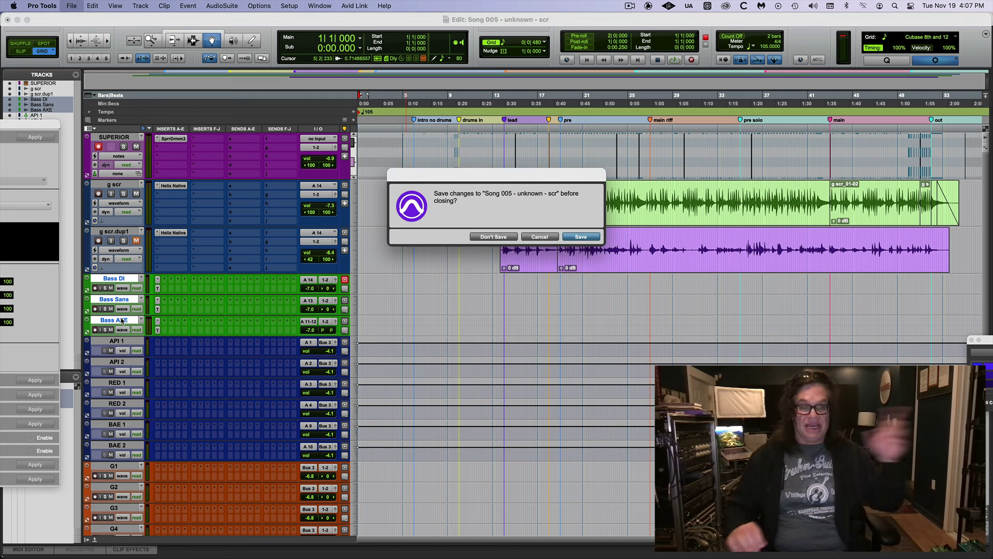
- Save Song 005, then open Stereo Amps - Isolation.ptx from SESSIONS 2024 > zzzz-- test 2
key("Return")
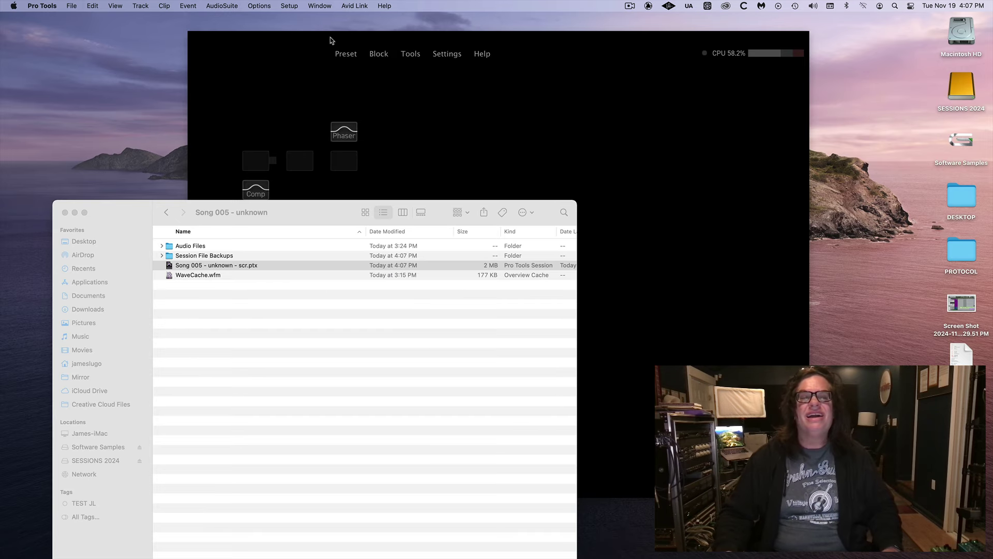
left_click(323, 41)
left_click(124, 210)
double_click(972, 79)
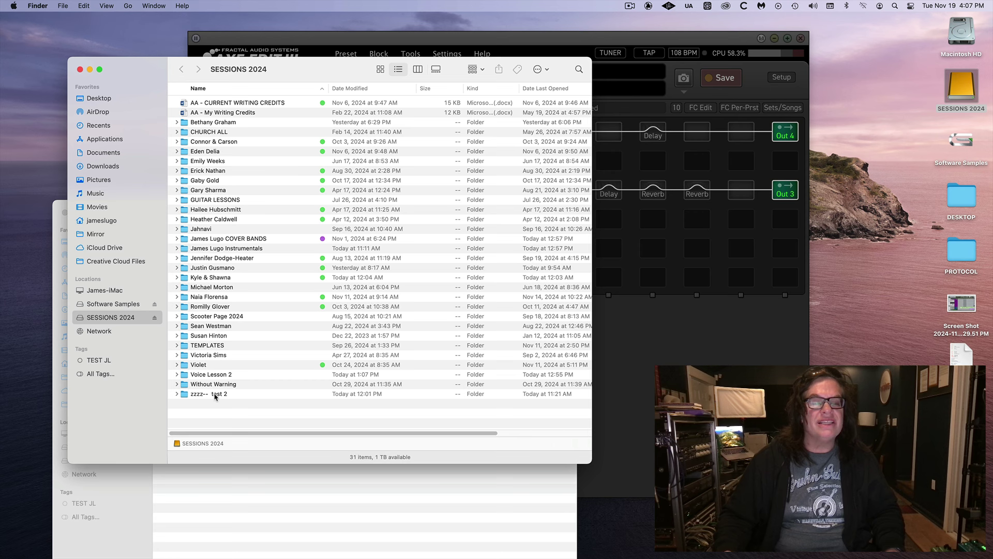
double_click(215, 395)
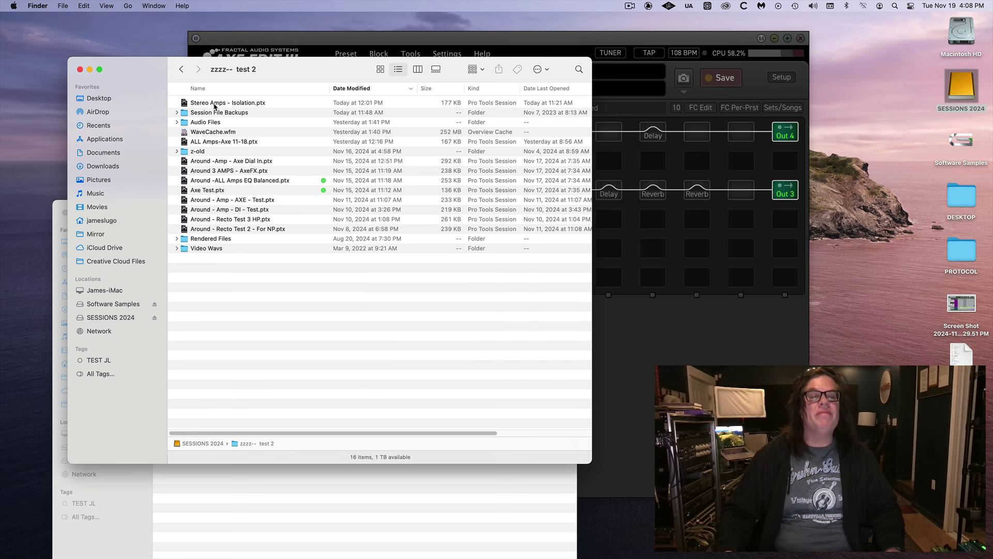
double_click(215, 103)
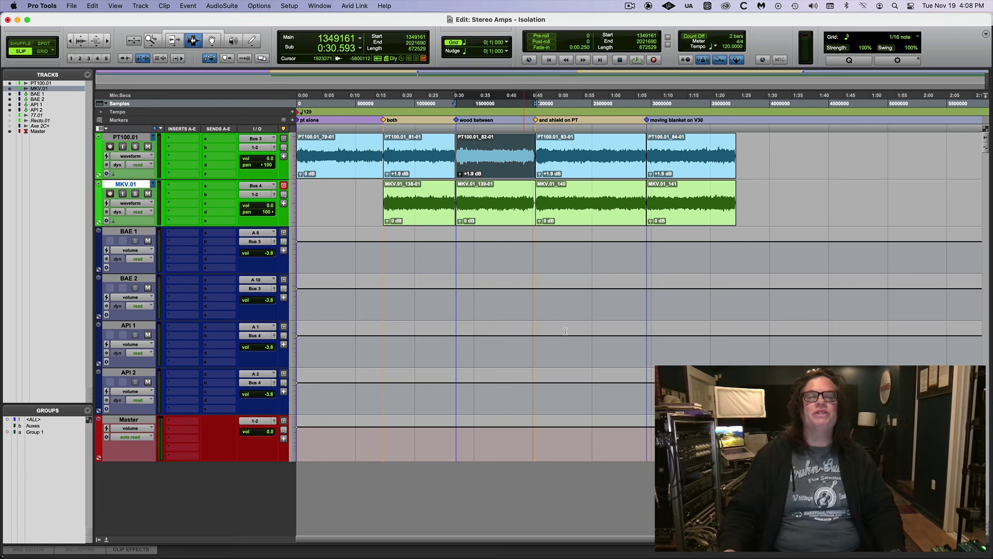
- Toggle to the Mix window and back, then play the amp comparison
key("super+equal")
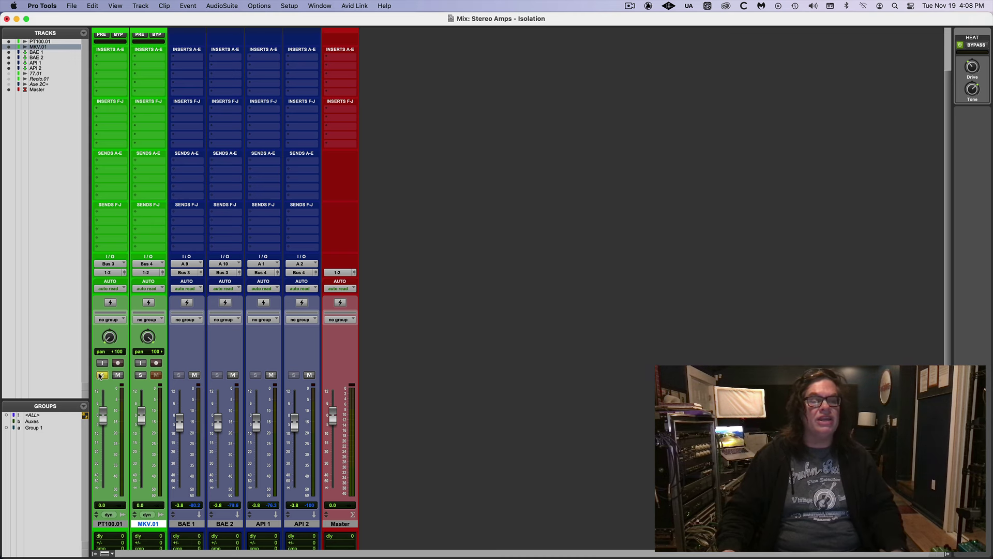
key("super+equal")
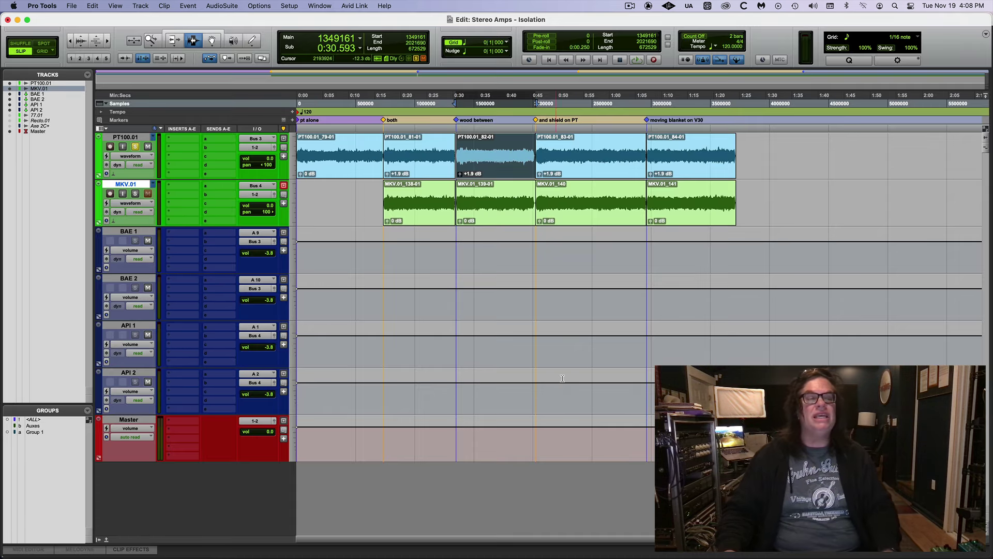
key("space")
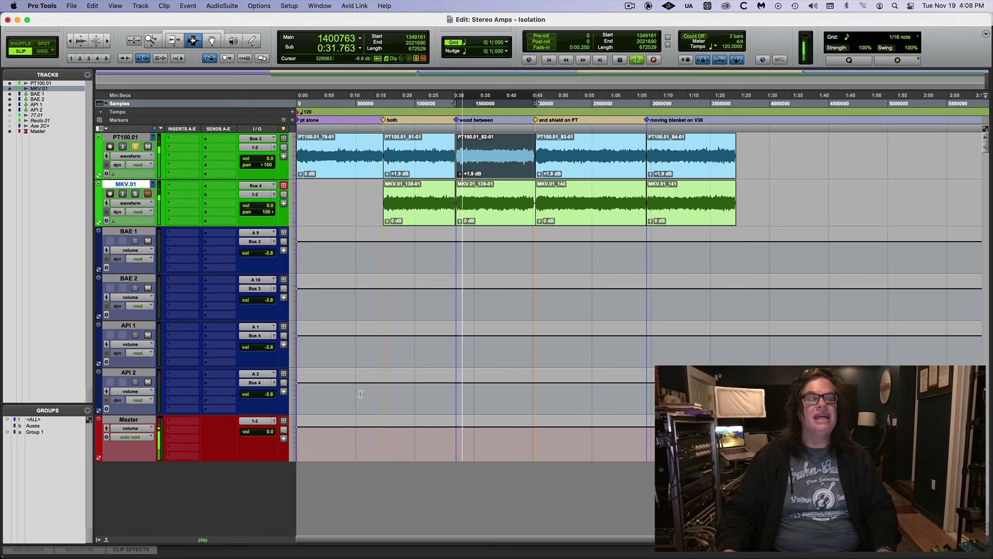
key("space")
- Audition MKV.01 soloed alone, then with PT100.01 soloed alongside it
left_click(135, 146)
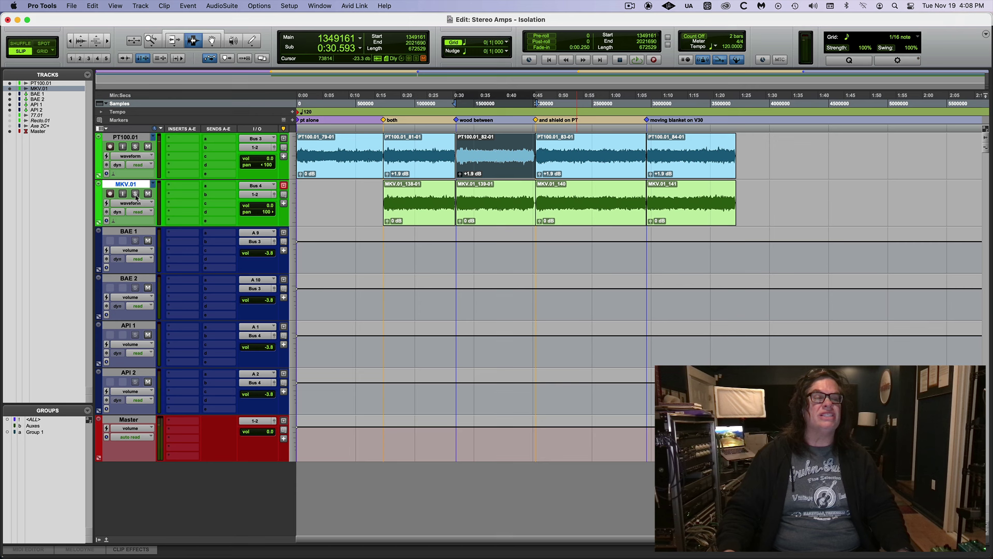
left_click(135, 194)
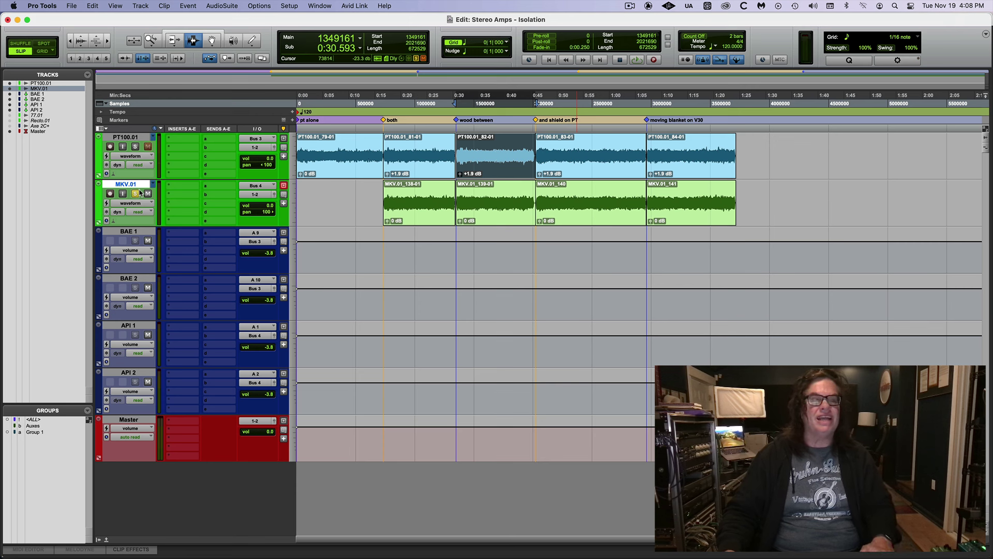
key("space")
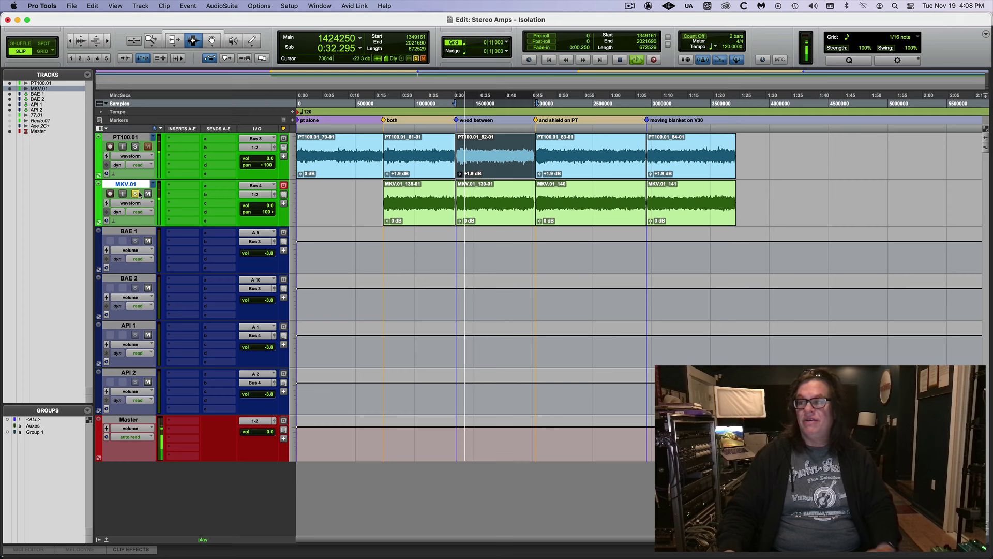
key("space")
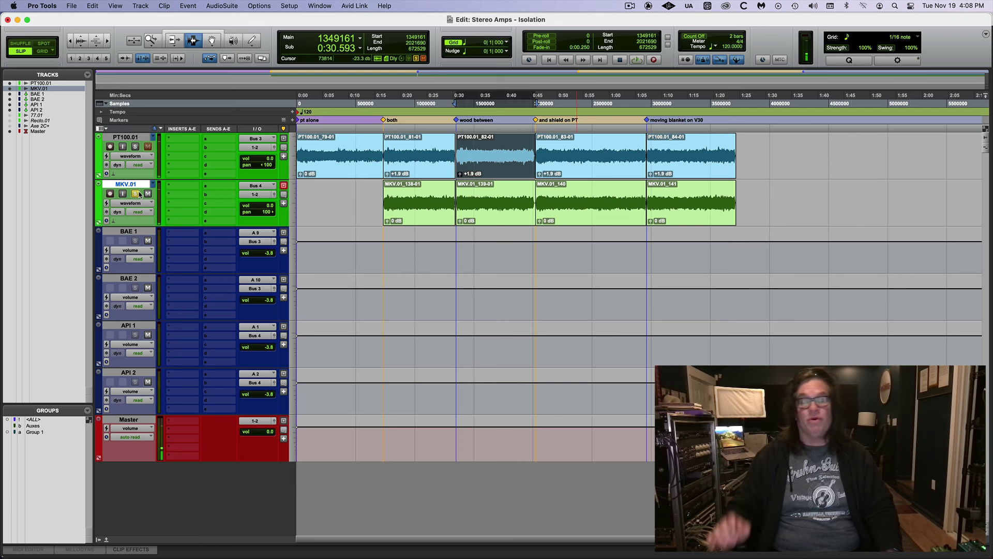
left_click(136, 147)
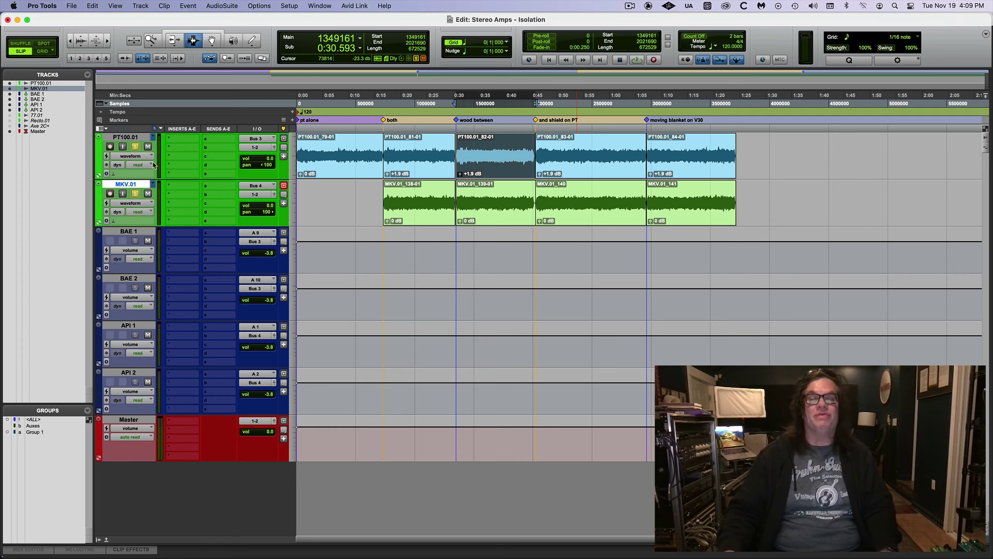
key("space")
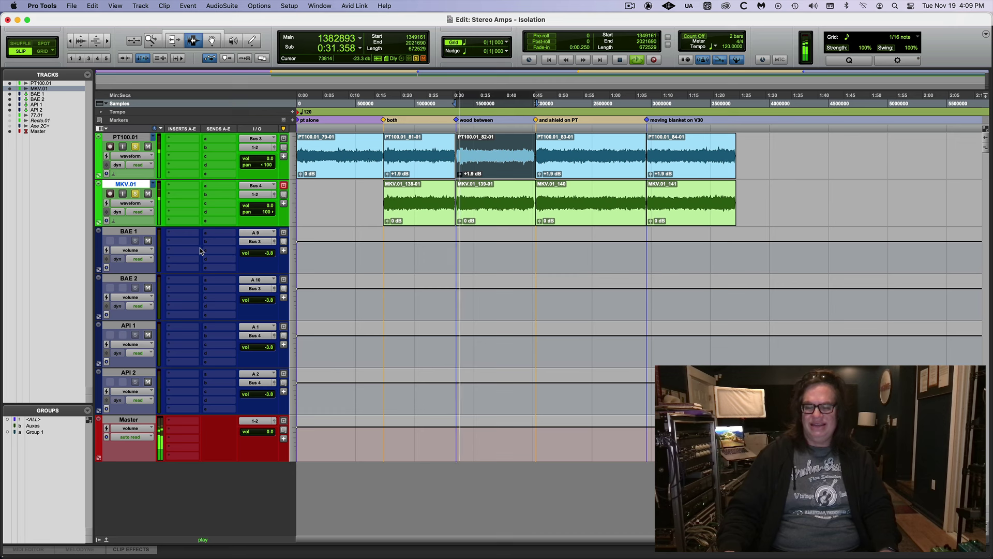
key("space")
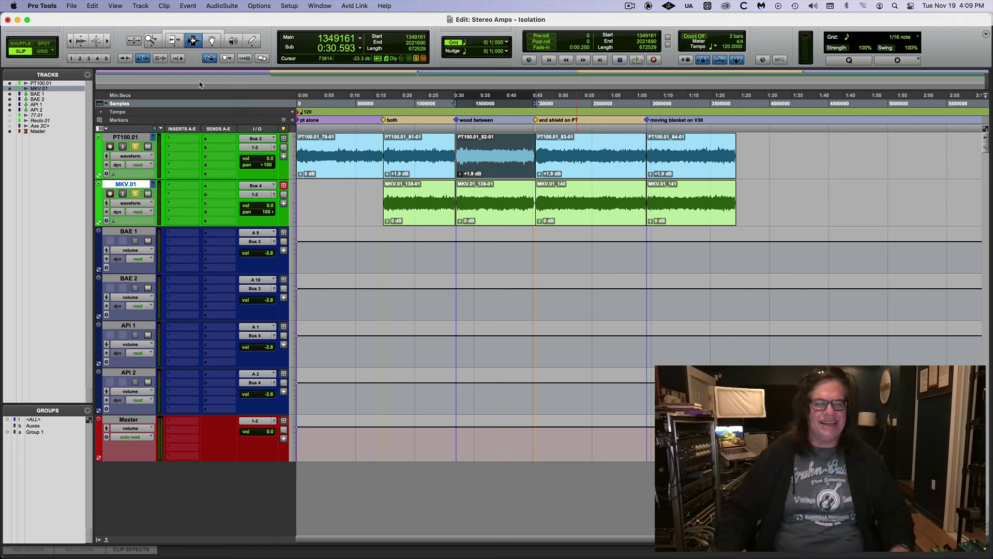
- Close the Stereo Amps - Isolation session with Don't Save
key("super+shift+w")
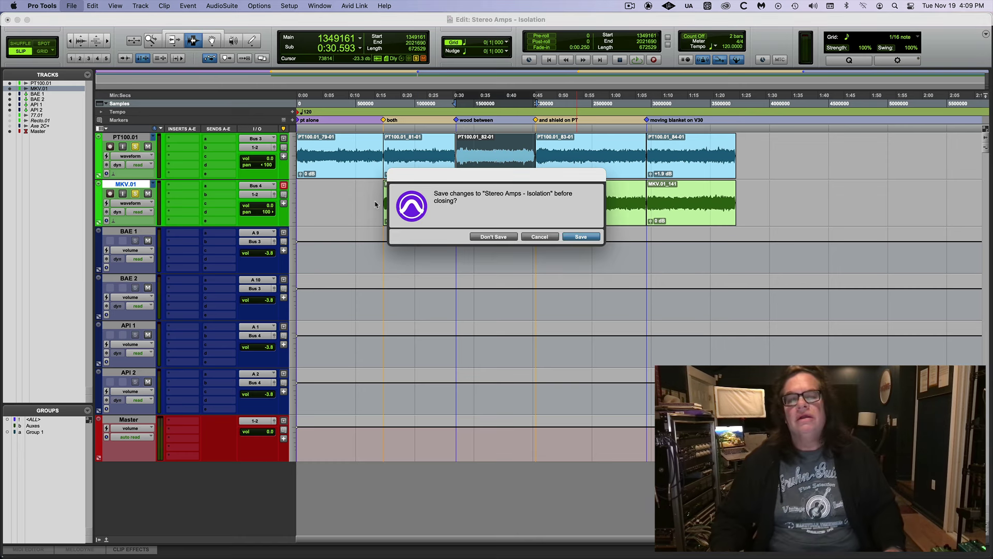
left_click(493, 236)
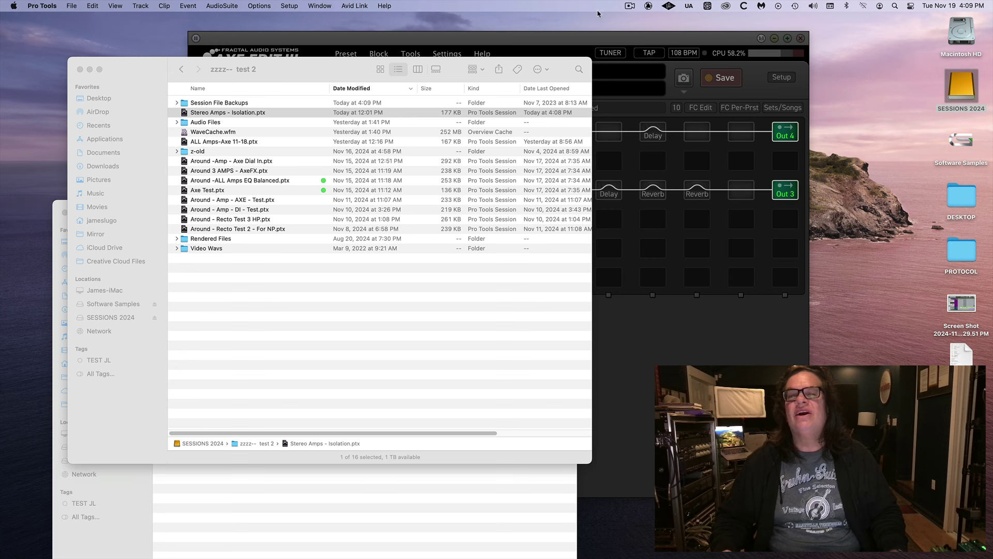
left_click(630, 6)
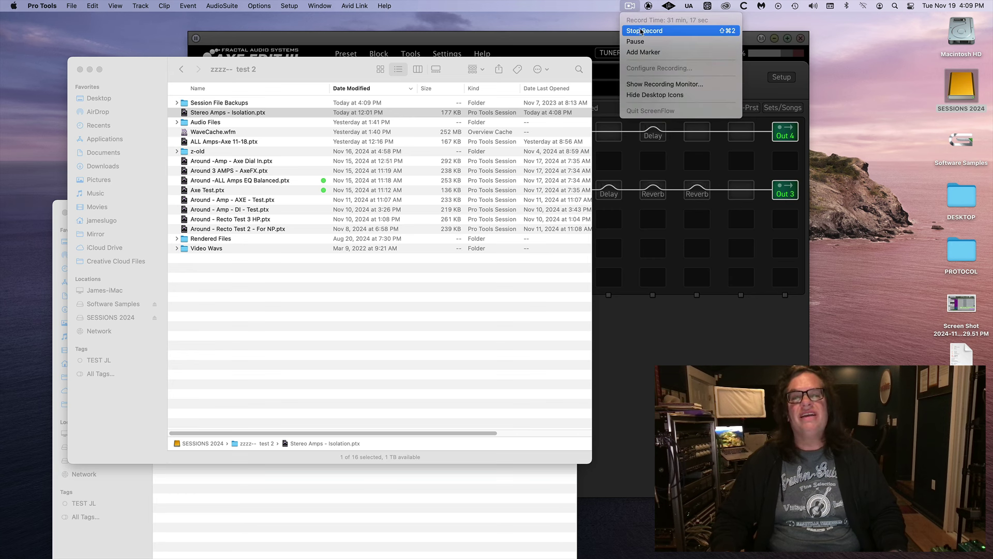